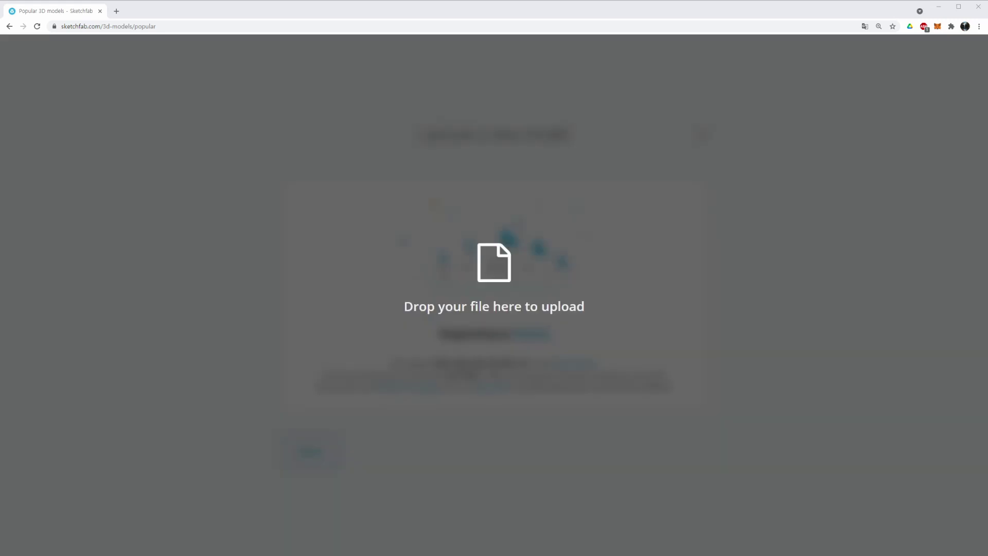
Upload the file BarberShopChair_01.fbx as a new model
drag(494, 306, 473, 303)
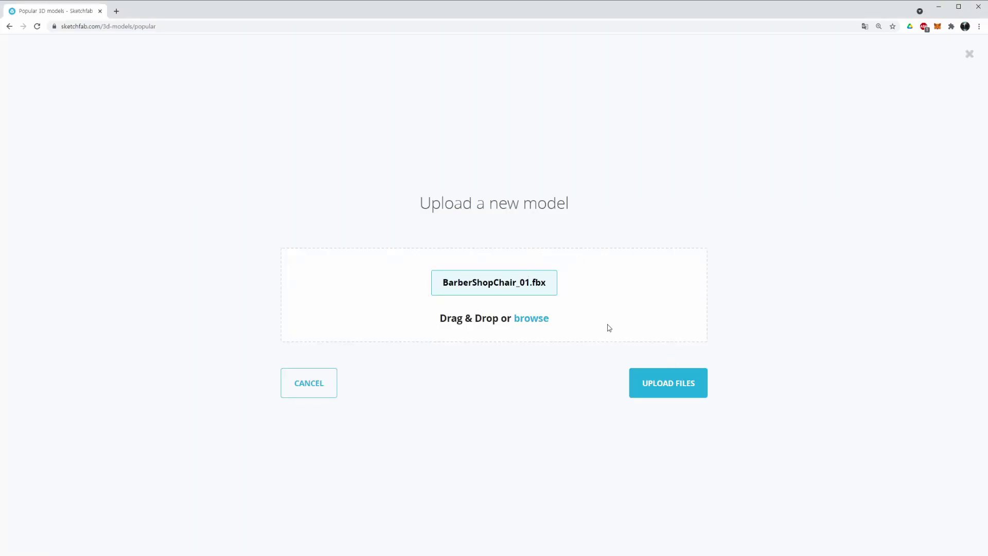
click(666, 384)
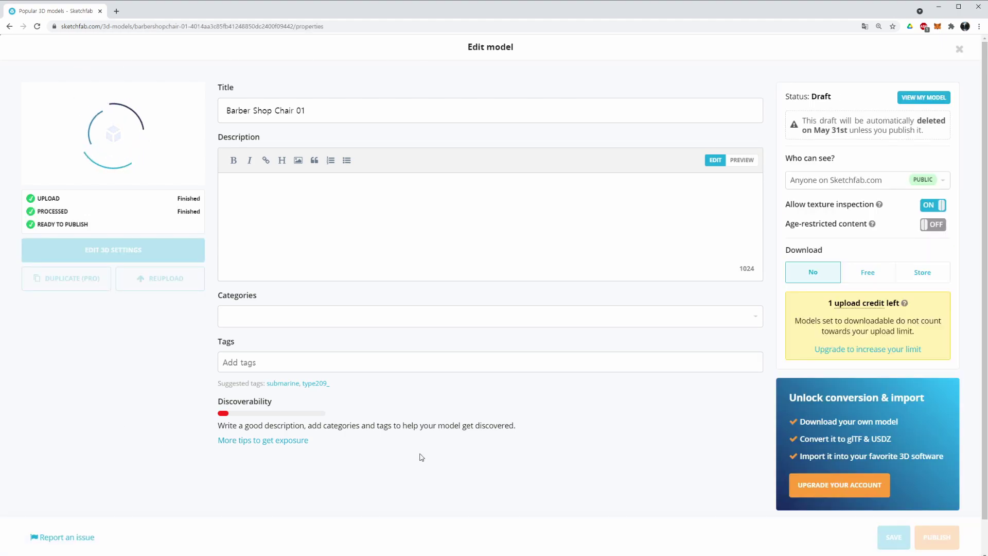
scroll(472, 194, down, 1)
scroll(168, 249, up, 1)
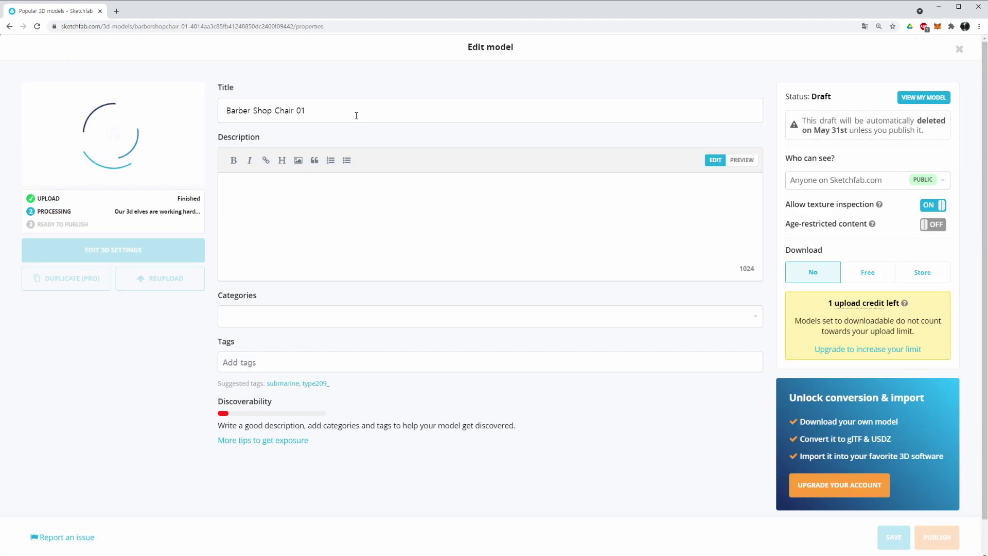
Title the model "Barber Shop Chair 01_test" and enter the same text as its description
click(356, 115)
text(01_test)
key(ctrl+a)
key(ctrl+c)
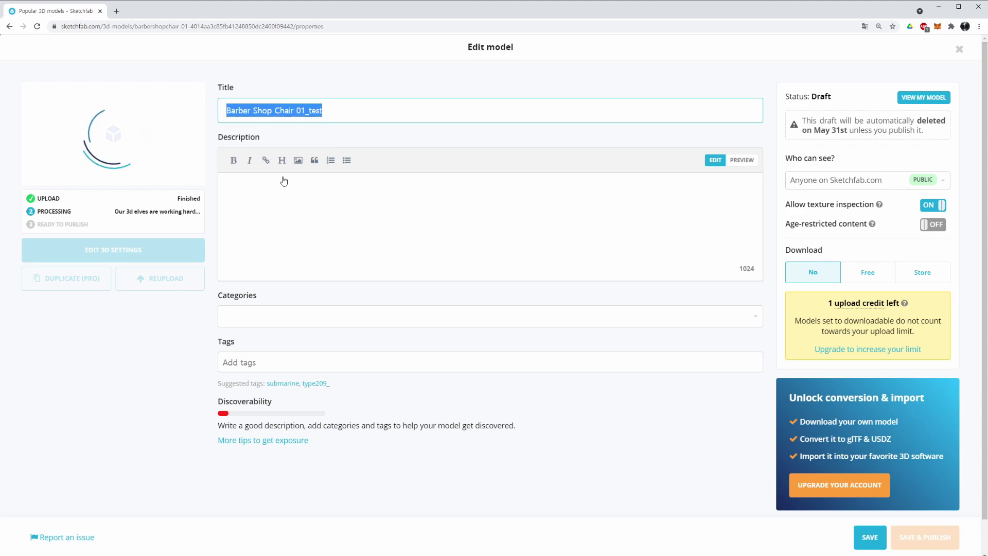
click(332, 220)
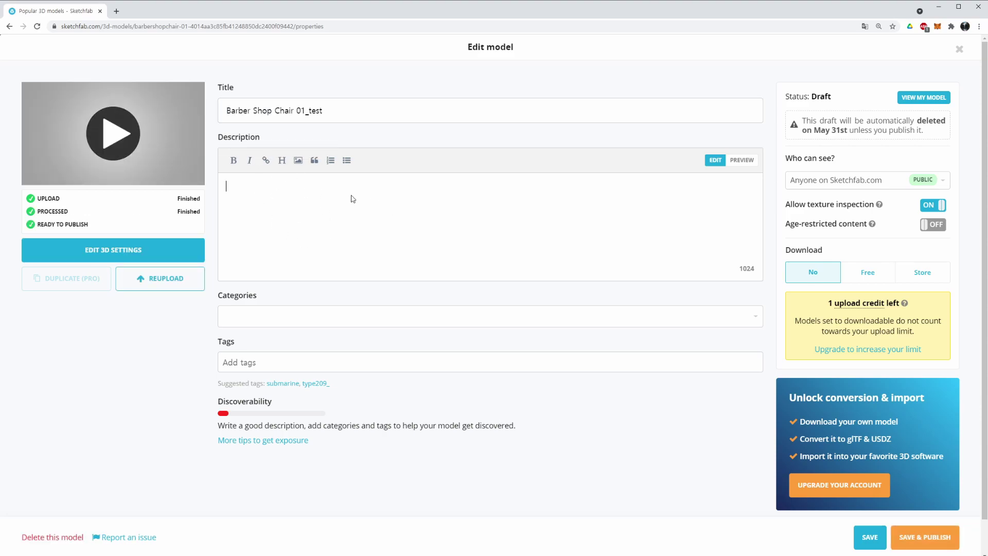
key(ctrl+v)
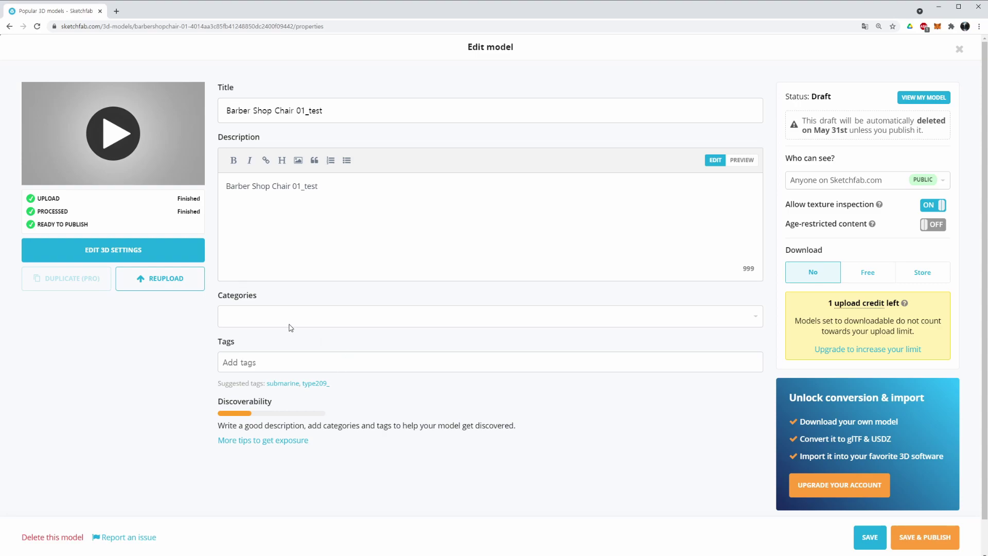
Assign the model to the Furniture & Home category
click(310, 318)
scroll(241, 386, down, 2)
scroll(241, 360, up, 2)
scroll(239, 386, down, 5)
scroll(237, 419, down, 2)
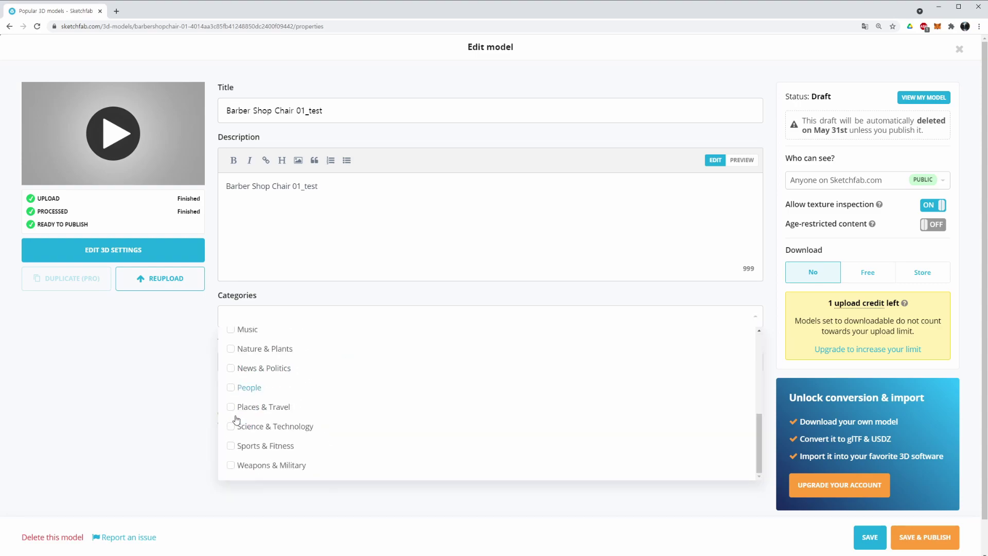
scroll(238, 404, up, 6)
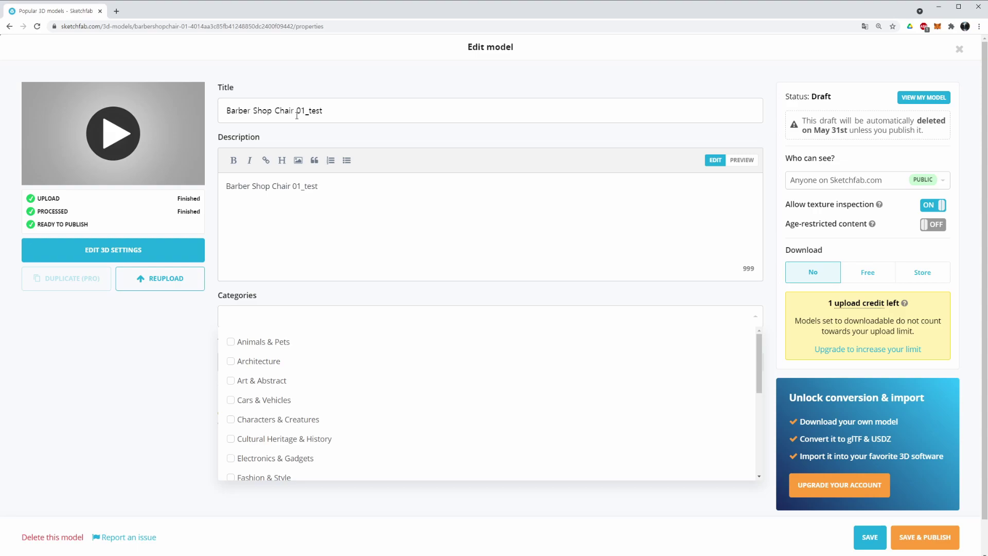
click(231, 362)
scroll(255, 373, down, 1)
scroll(247, 363, up, 1)
click(230, 362)
scroll(237, 365, down, 3)
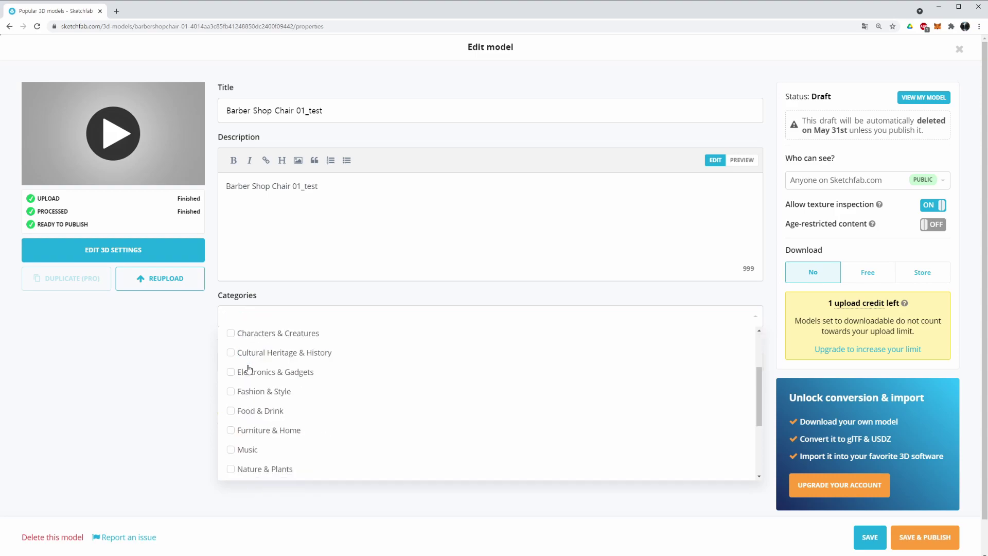
click(231, 431)
click(190, 415)
Add the tag "3d" to the model
click(282, 357)
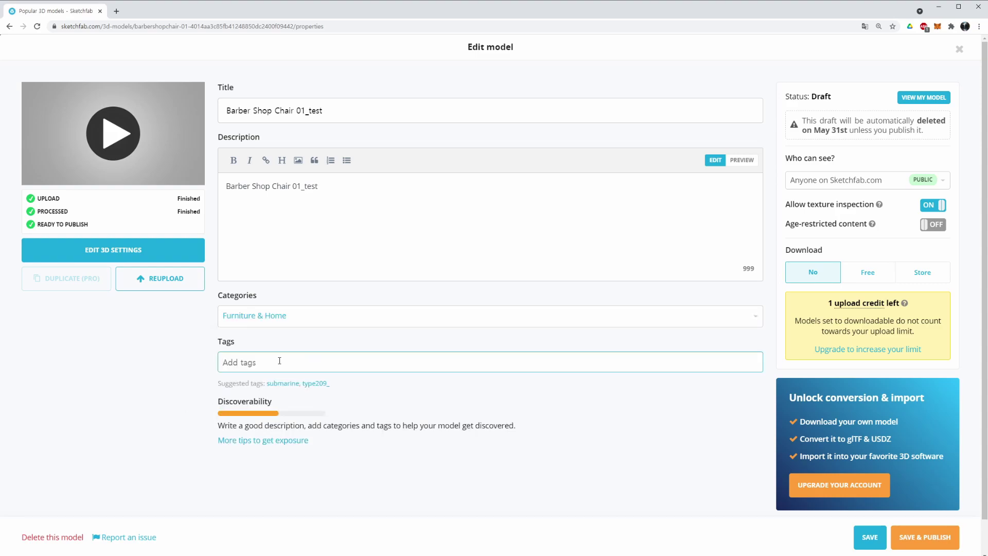
text(3d model)
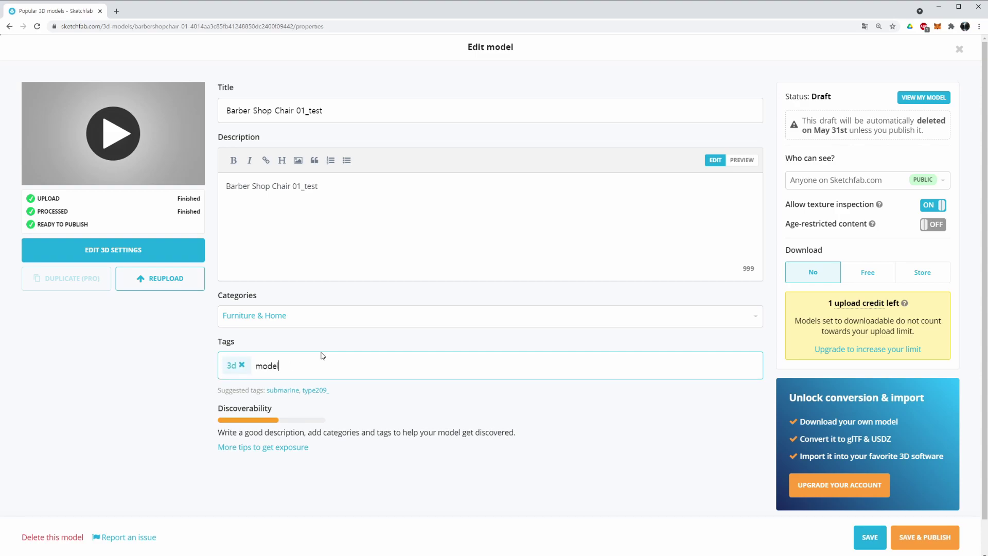
key(BackSpace)
key(BackSpace)
key(BackSpace)
key(BackSpace)
key(BackSpace)
click(141, 361)
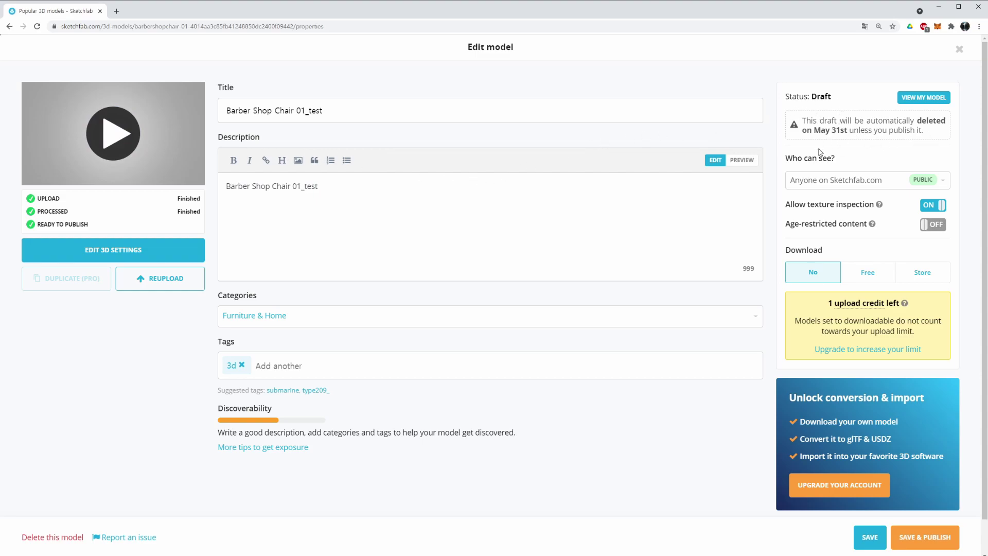
Look over the options for who can see the model and try the age-restricted content setting
click(943, 180)
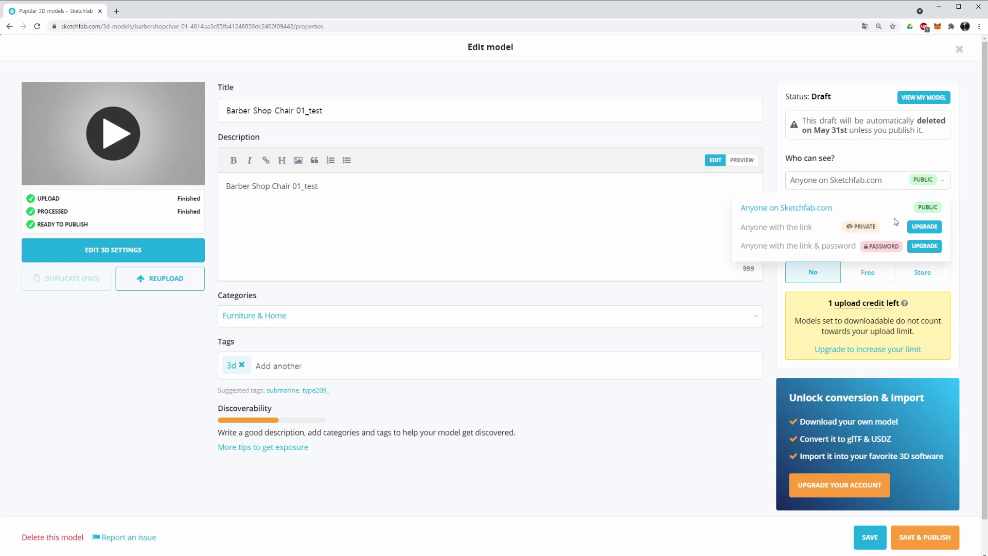
click(783, 306)
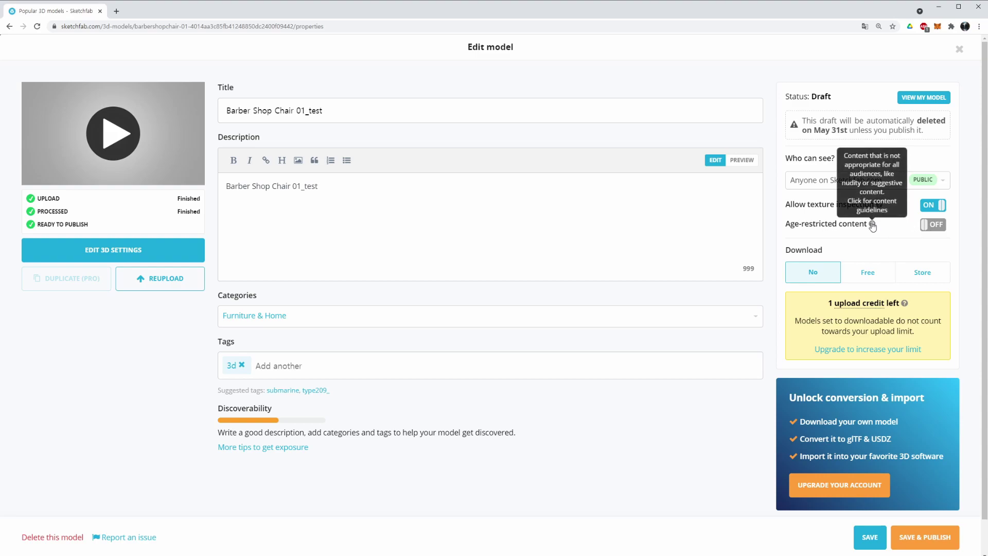
click(934, 227)
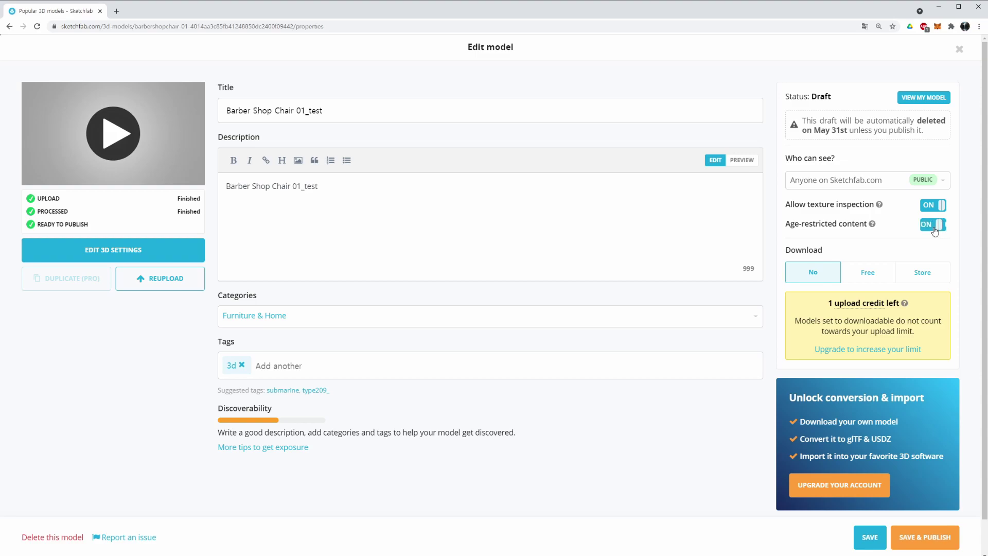
click(933, 227)
Compare the download options, set the model's download to Free, and save the changes
click(921, 271)
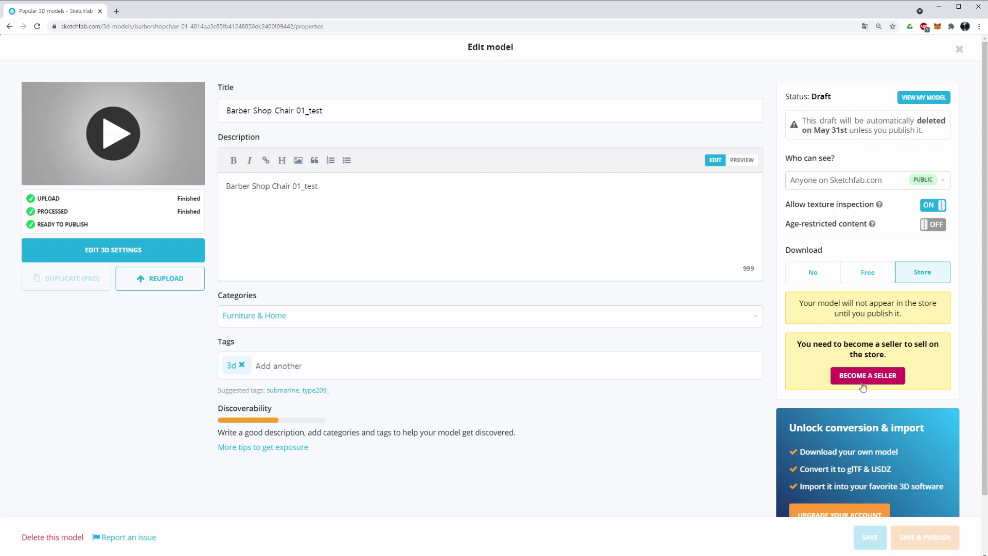
click(885, 283)
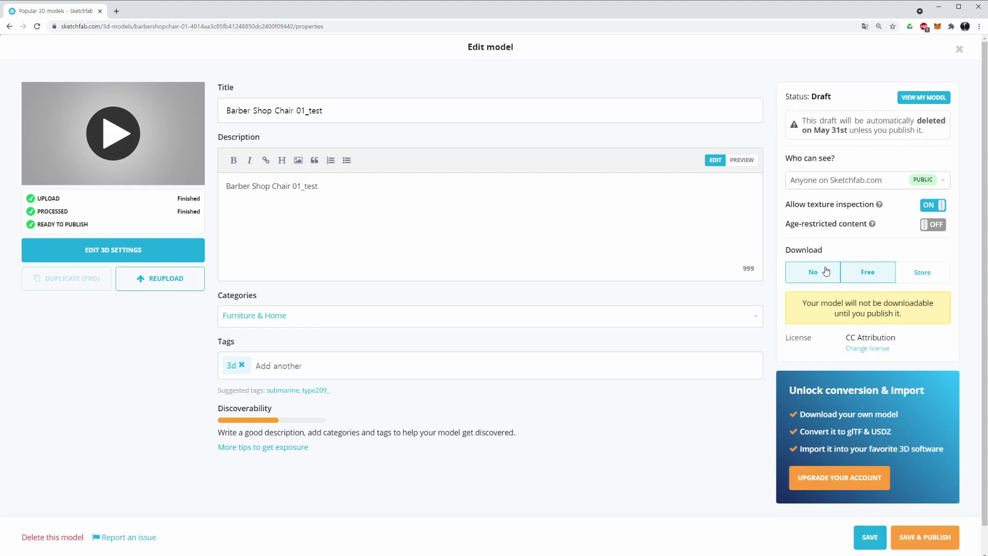
click(826, 271)
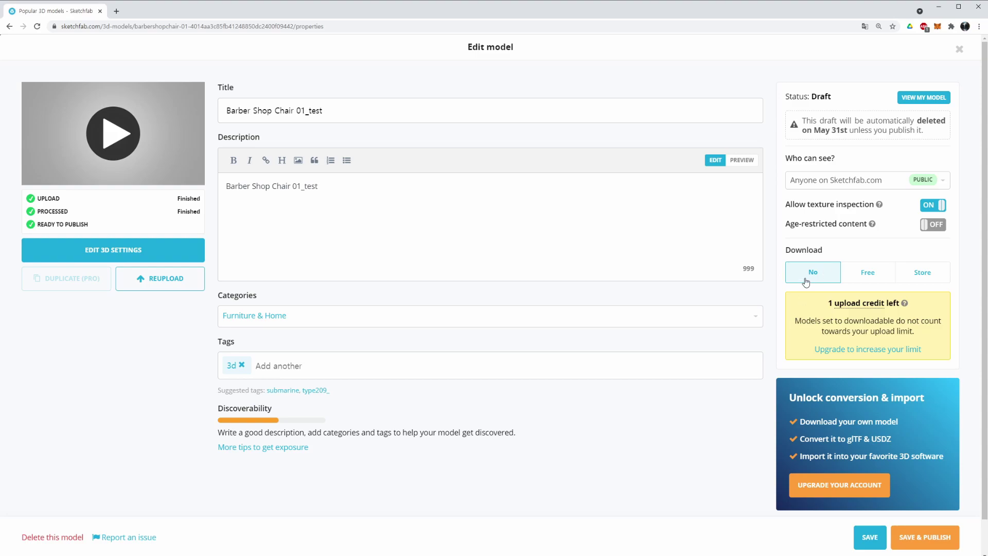
click(875, 270)
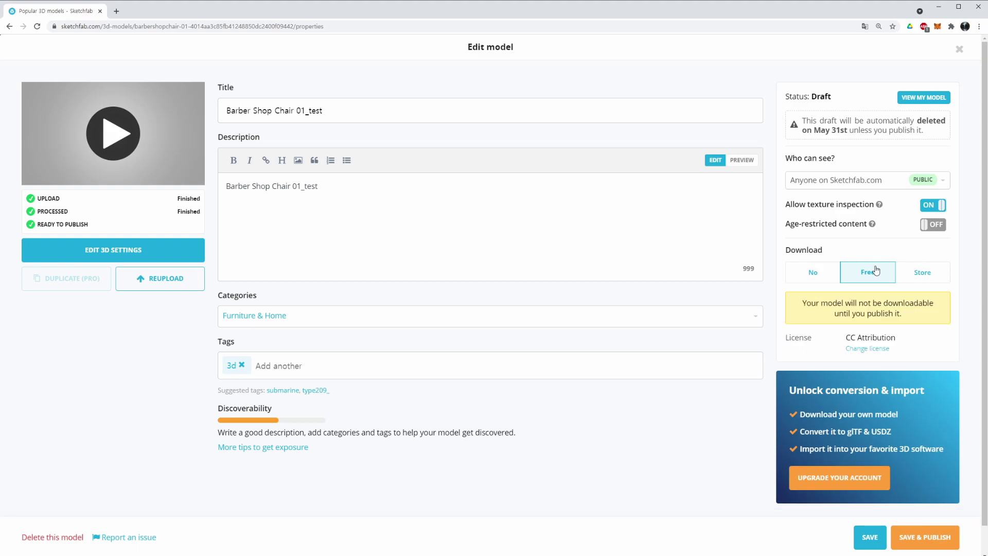
click(828, 271)
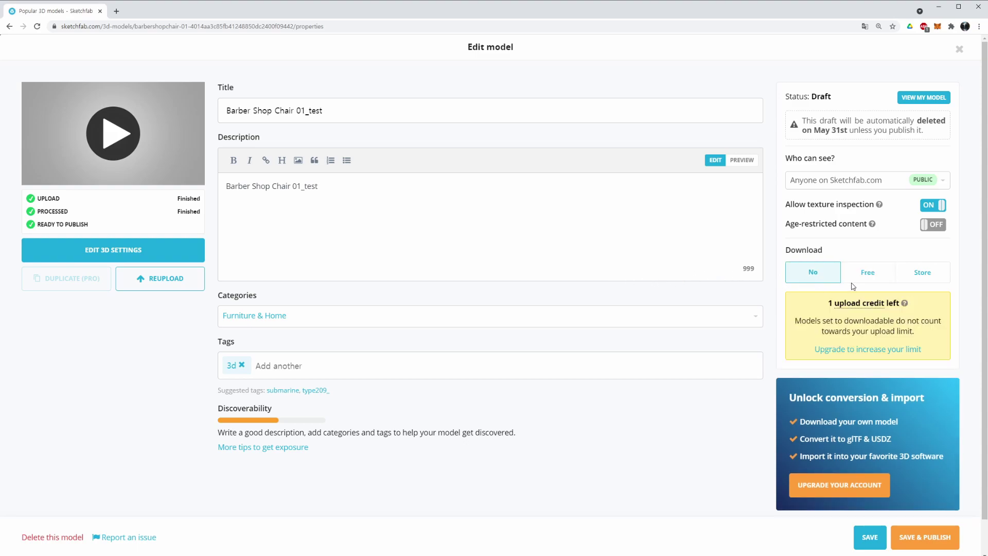
click(872, 276)
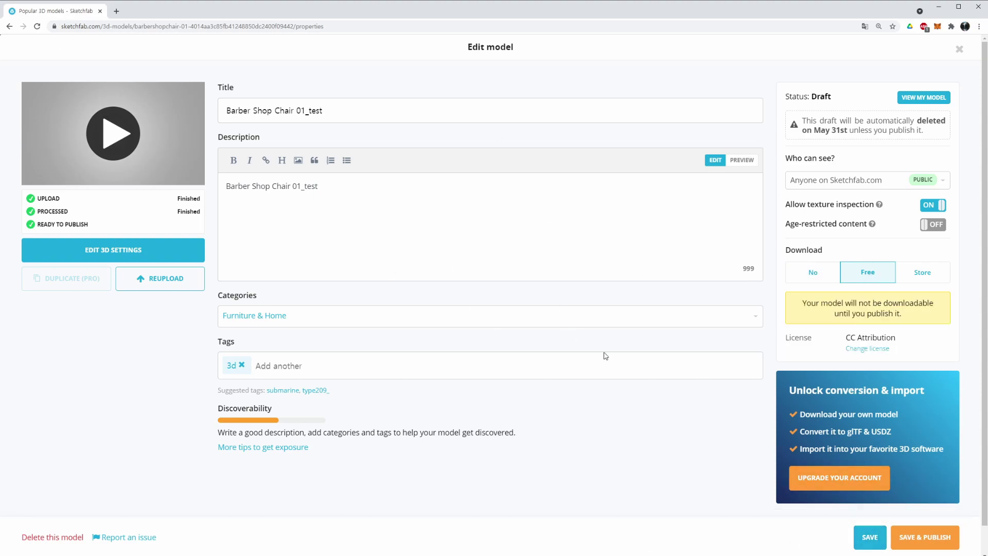
click(870, 537)
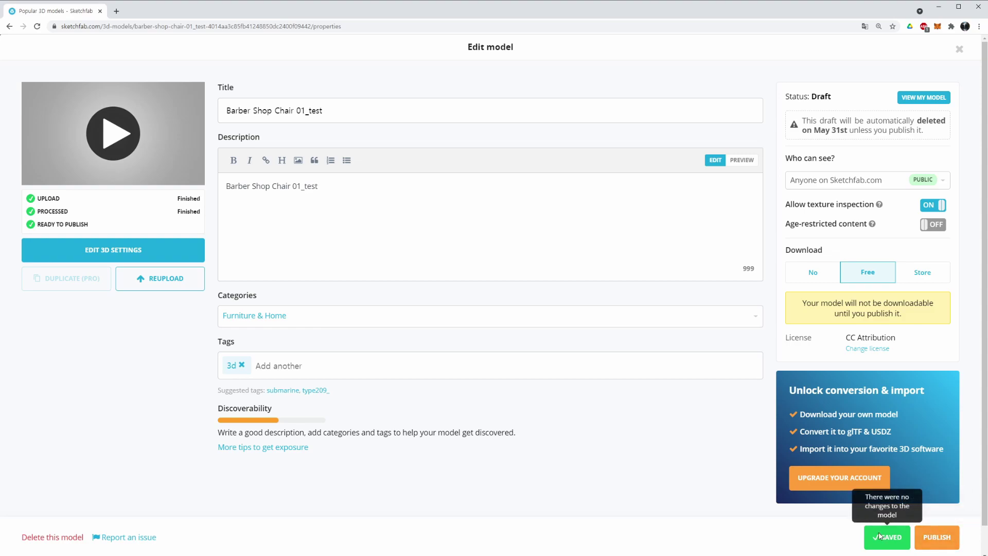
Examine the model's publication status and its upload and processing stages
drag(843, 97, 805, 107)
click(785, 95)
click(803, 115)
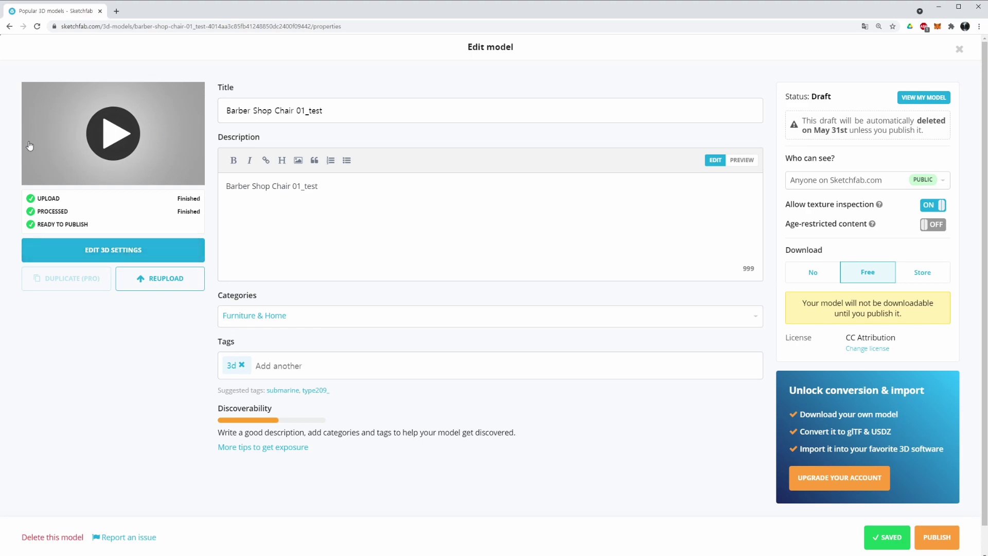
mouse_move(37, 199)
mouse_down()
mouse_move(66, 199)
mouse_move(68, 211)
mouse_move(37, 211)
mouse_up()
click(88, 214)
drag(97, 223, 49, 220)
click(49, 222)
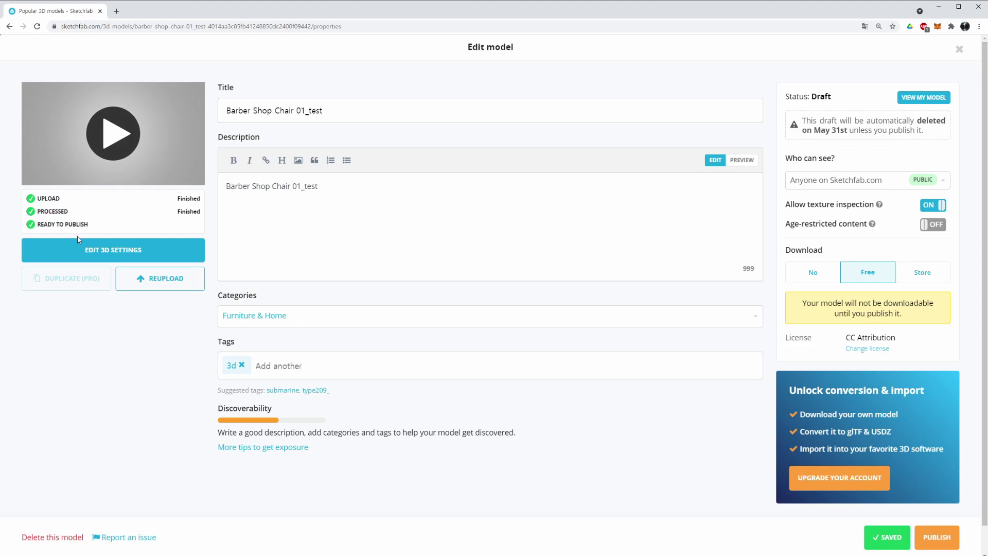
Open the model's 3D settings and inspect the loaded barber chair
click(122, 250)
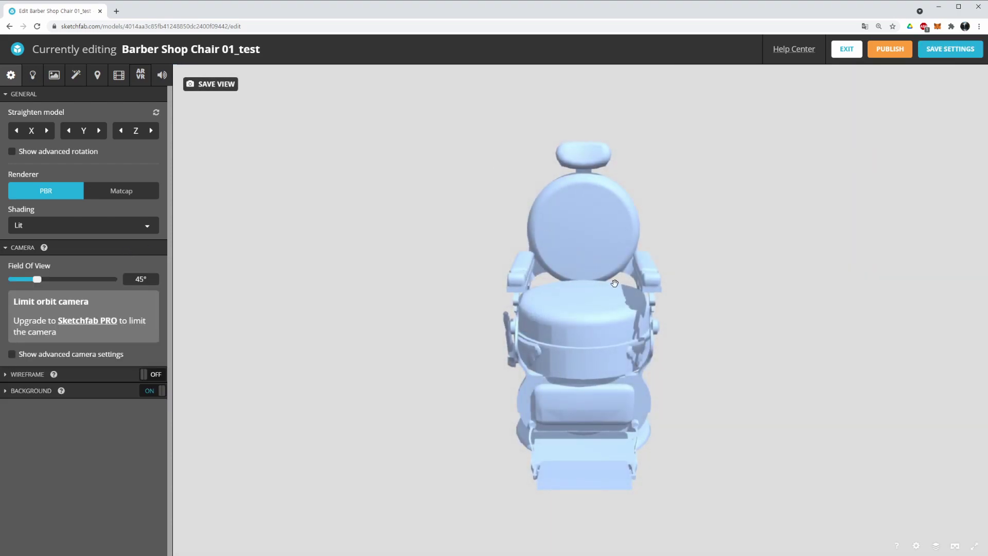
drag(504, 180, 608, 270)
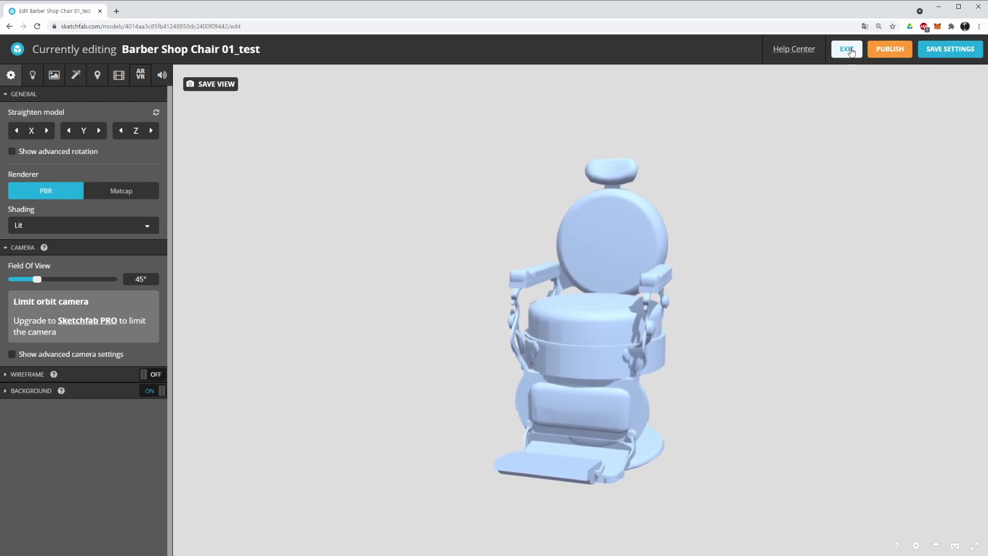
drag(639, 226, 633, 243)
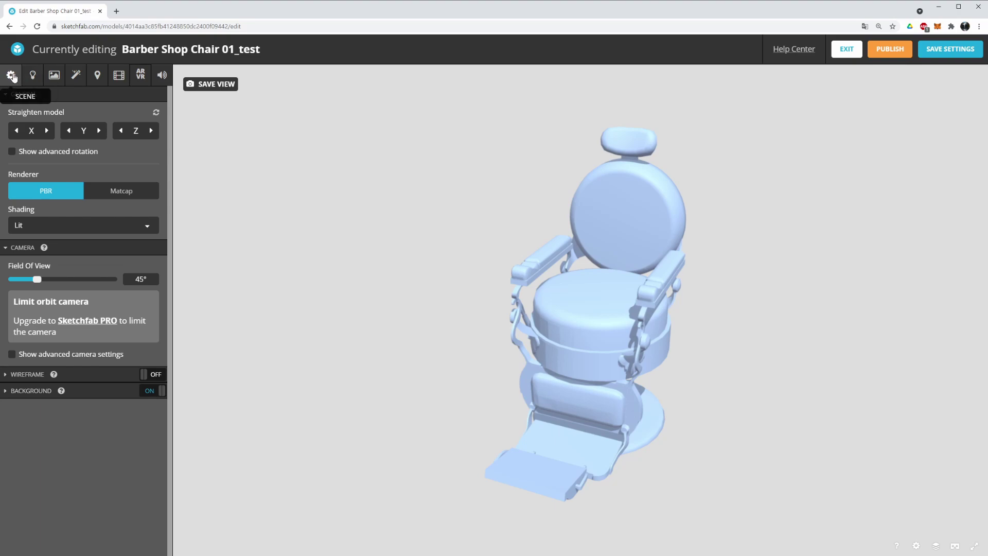
Look through the available post-processing filters and the antialiasing settings
click(77, 76)
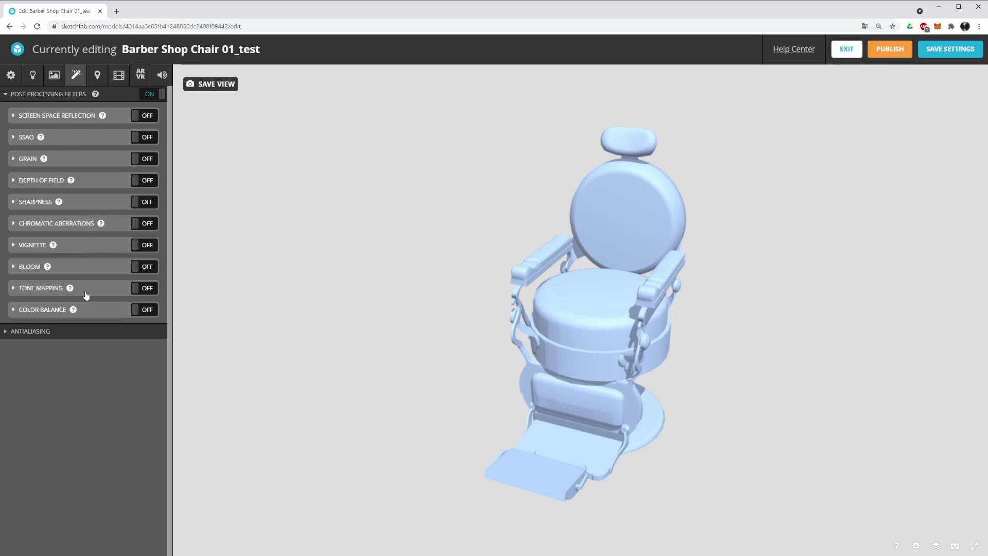
click(26, 333)
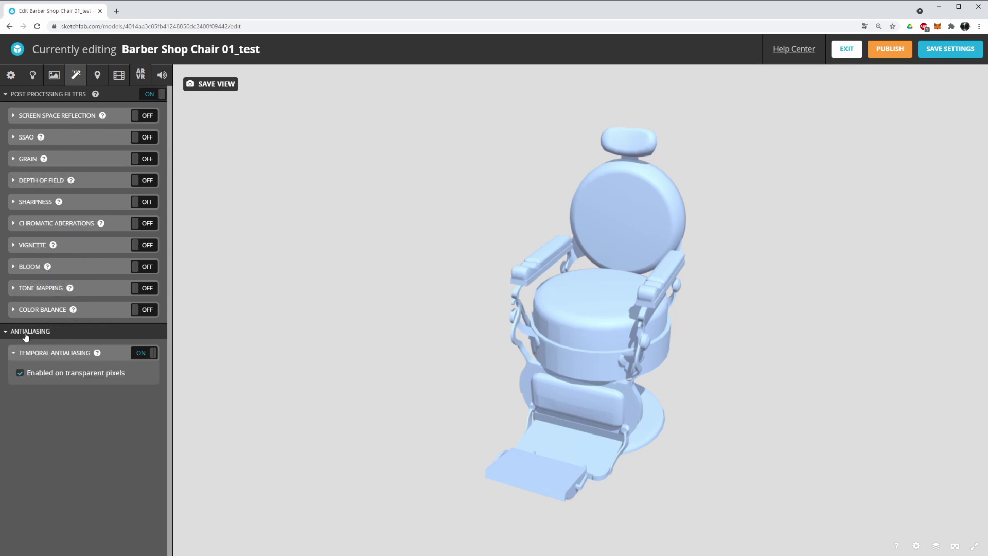
click(25, 333)
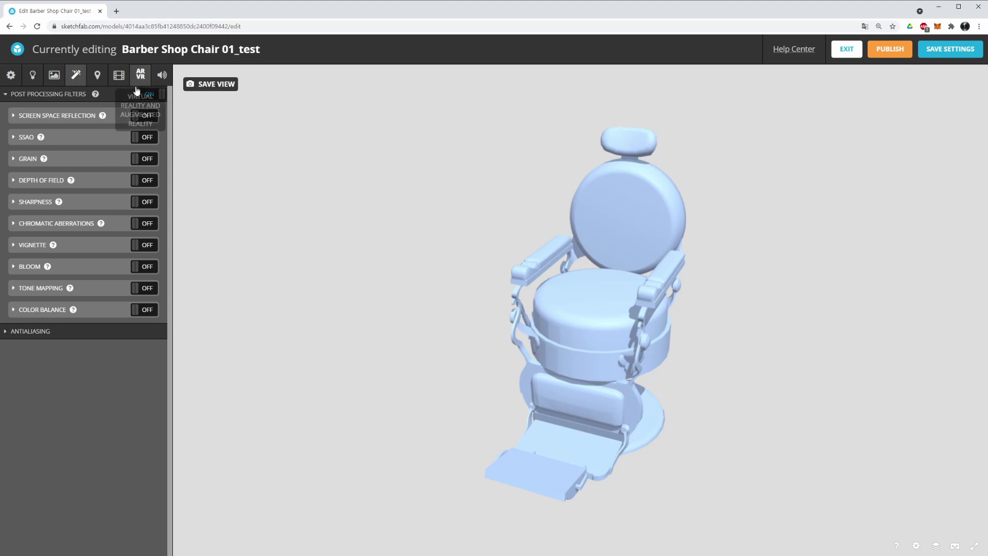
Check how annotations are added to the model and view the chair from other angles
click(98, 75)
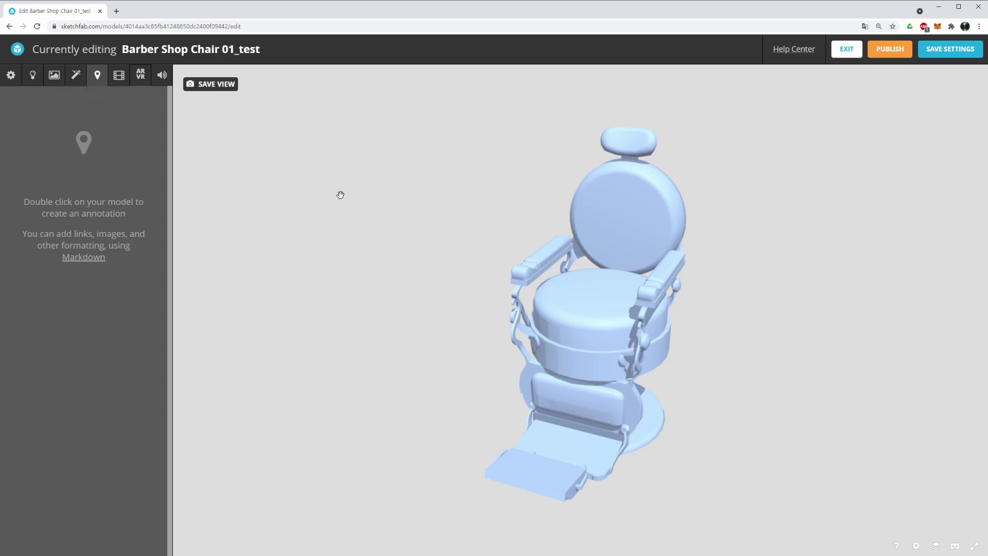
drag(344, 236, 349, 312)
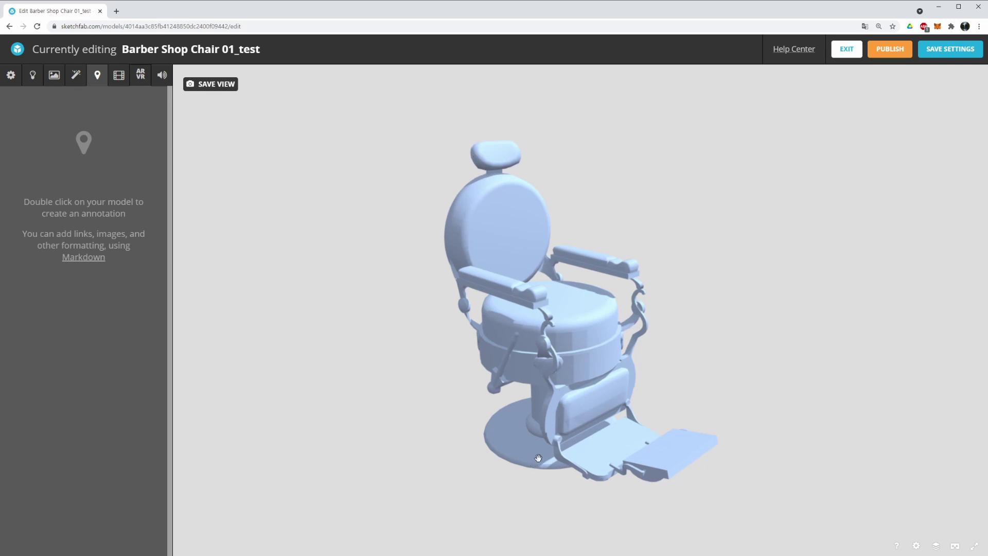
drag(650, 376, 603, 364)
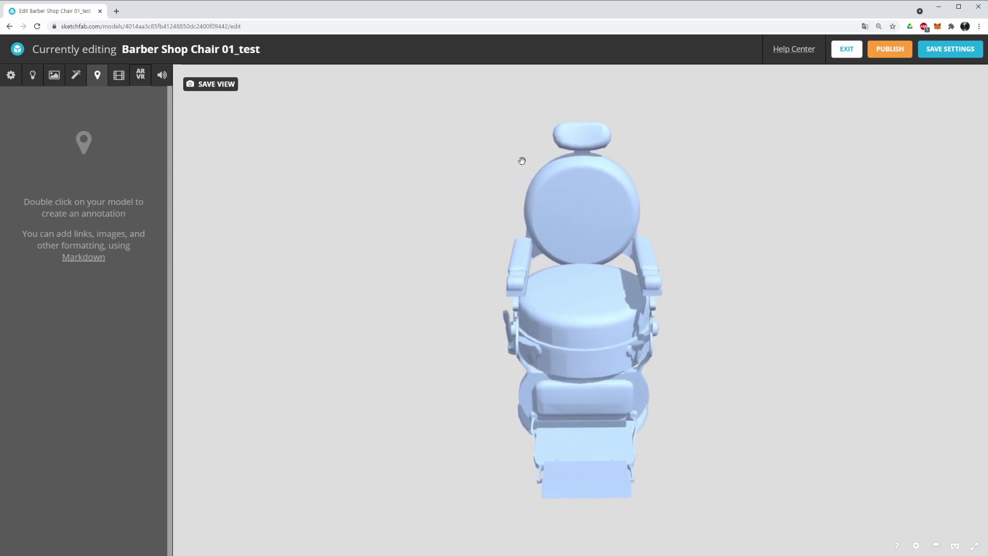
Check the model's animation settings and examine the chair from several sides
click(119, 75)
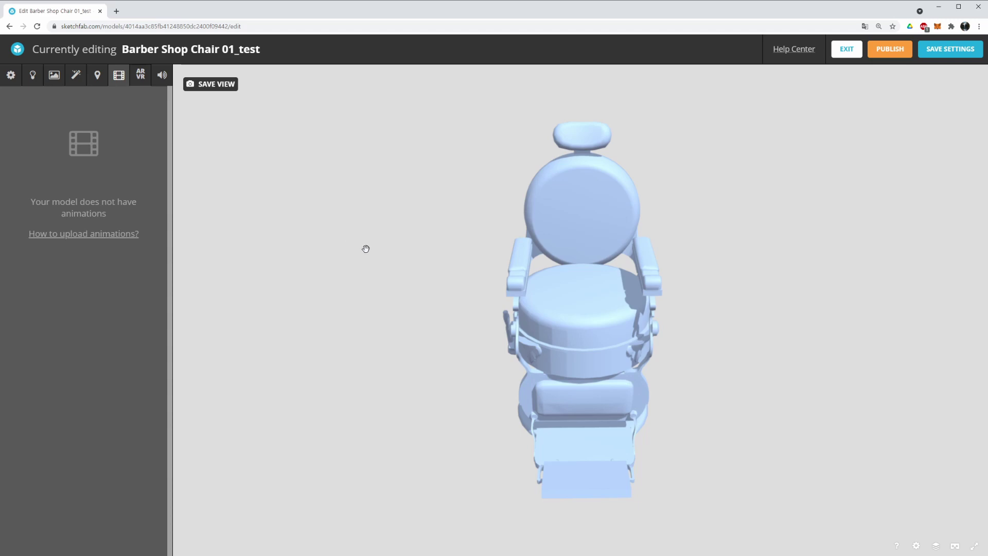
drag(466, 236, 538, 245)
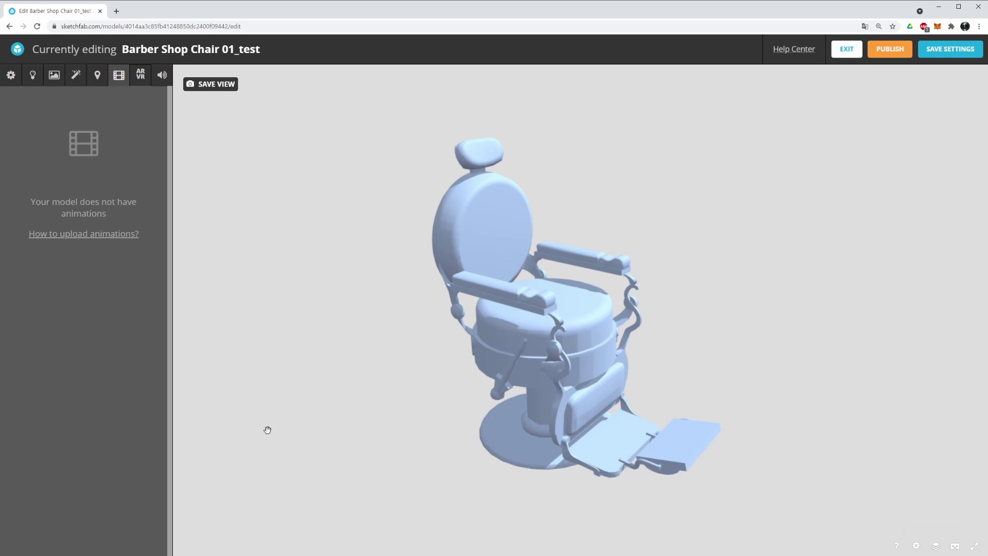
drag(468, 338, 476, 281)
drag(453, 134, 488, 276)
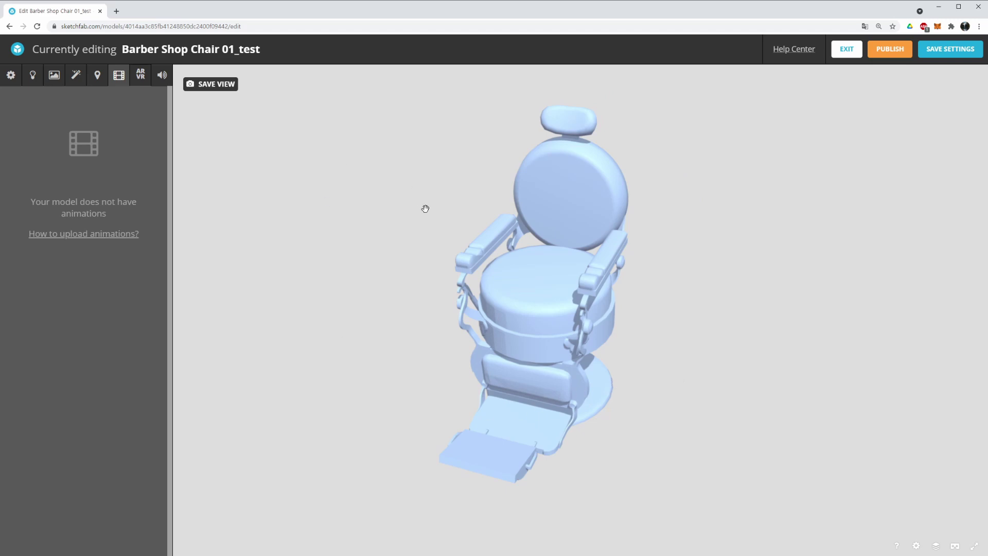
drag(477, 339, 470, 392)
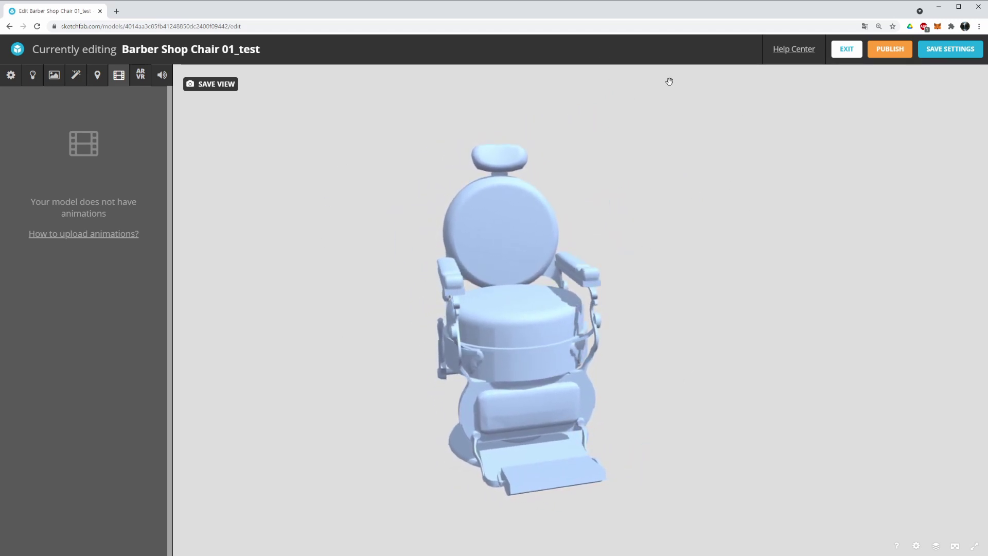
Look through the AR/VR settings for world scale, floor and initial viewing position, comparing the chair with the reference character from several angles
drag(487, 280, 525, 252)
click(140, 73)
drag(483, 222, 414, 220)
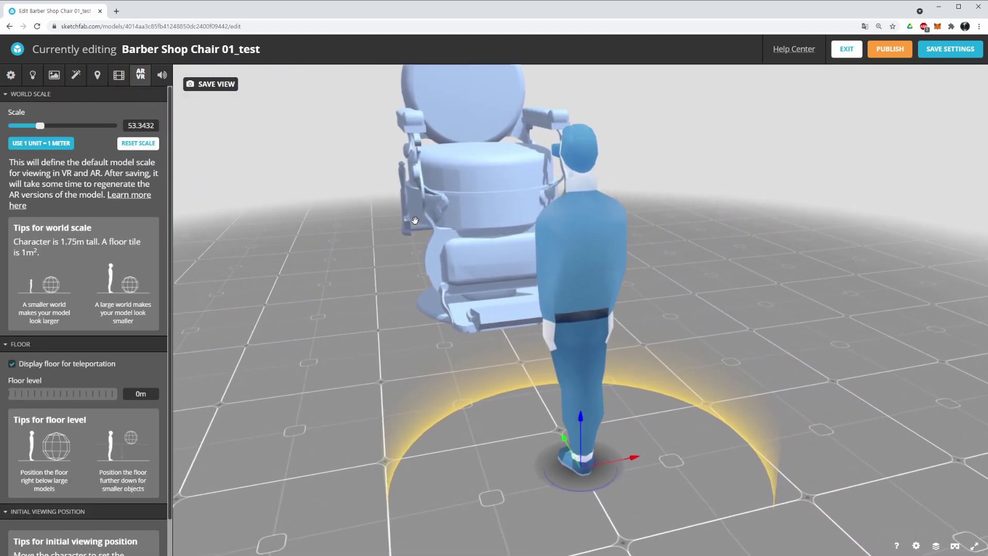
scroll(94, 284, down, 1)
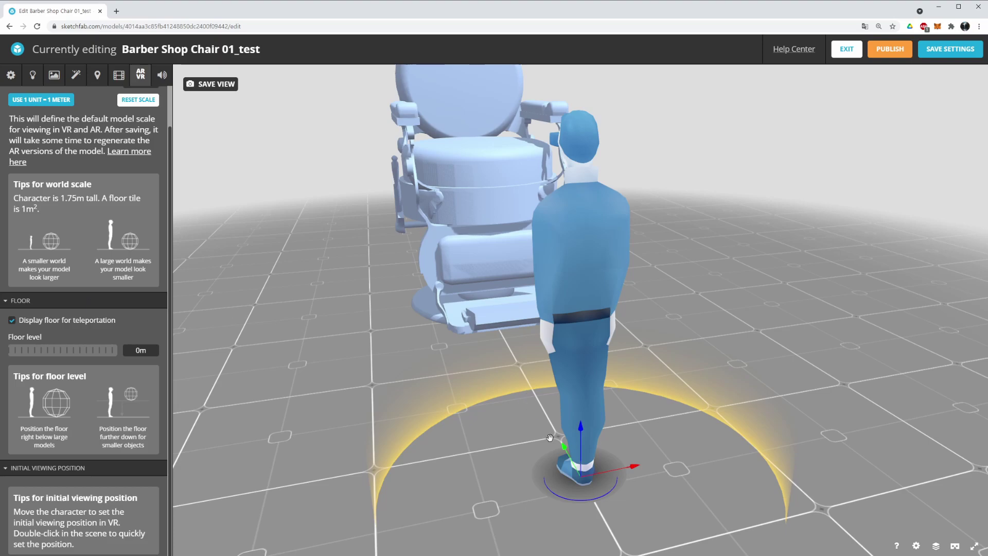
drag(466, 402, 597, 407)
drag(531, 477, 580, 490)
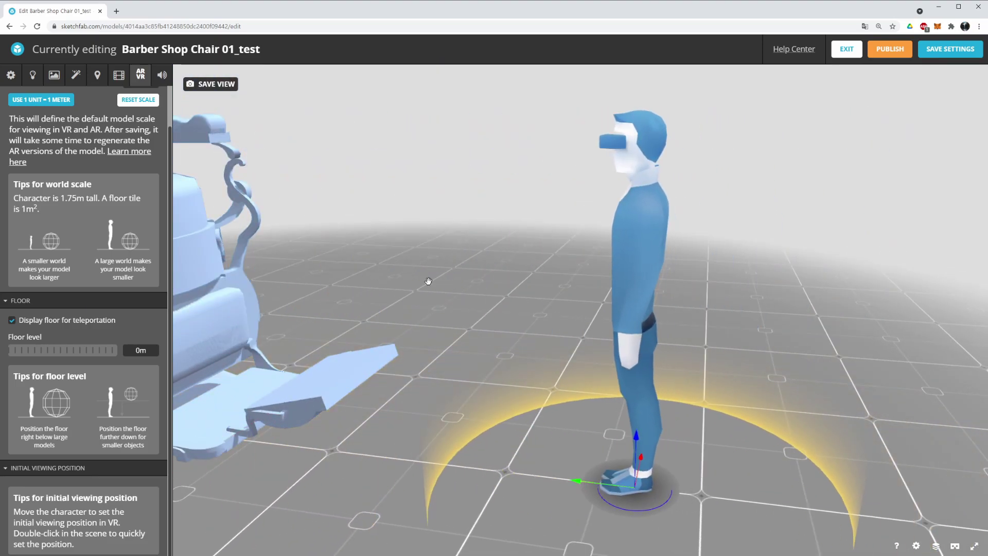
drag(428, 284, 370, 284)
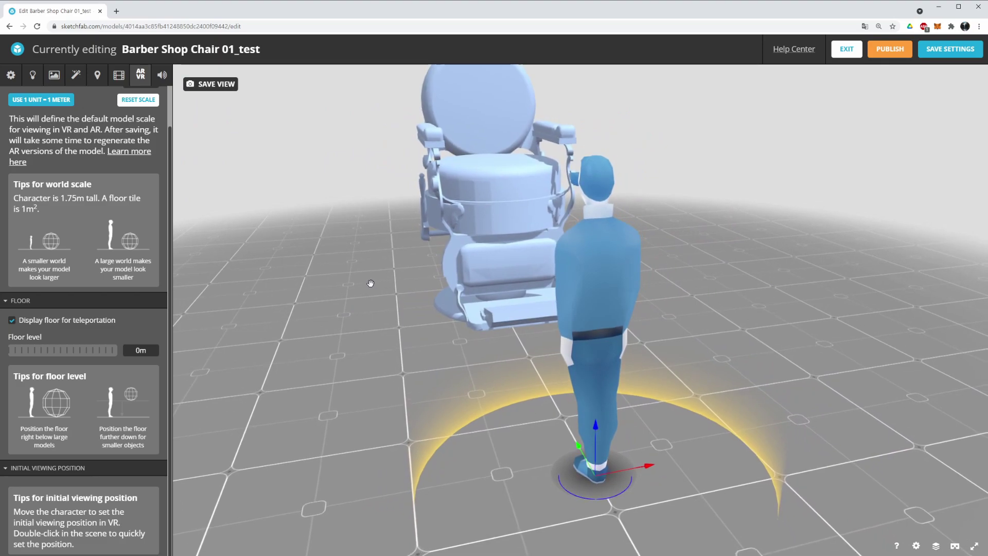
drag(373, 298, 756, 385)
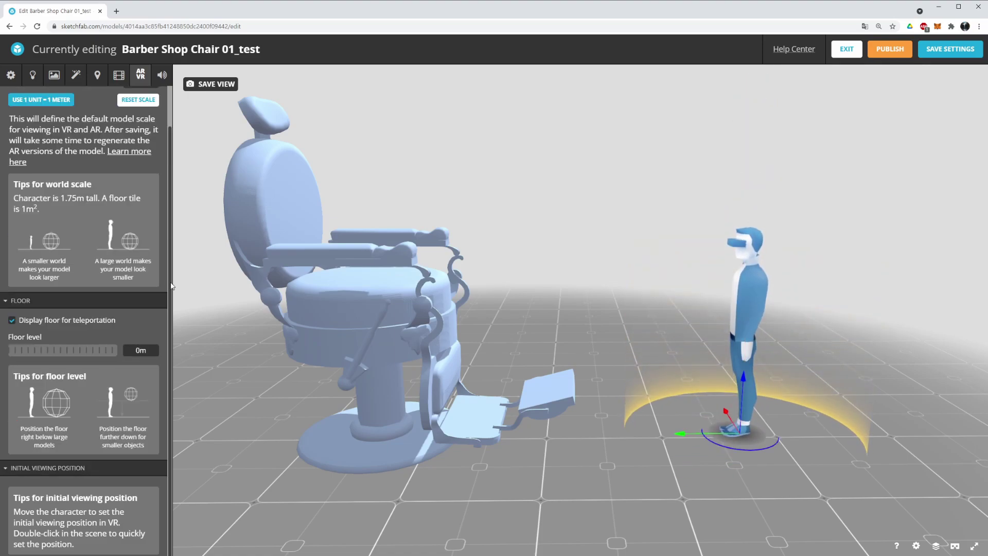
scroll(112, 266, up, 1)
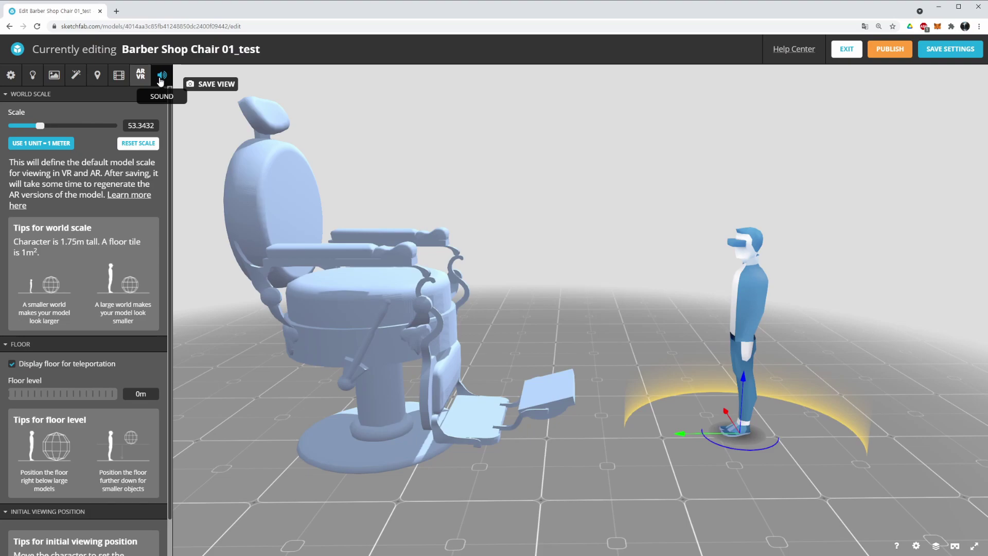
Check the model's sound settings and view the chair from the front
click(161, 81)
drag(607, 309, 471, 381)
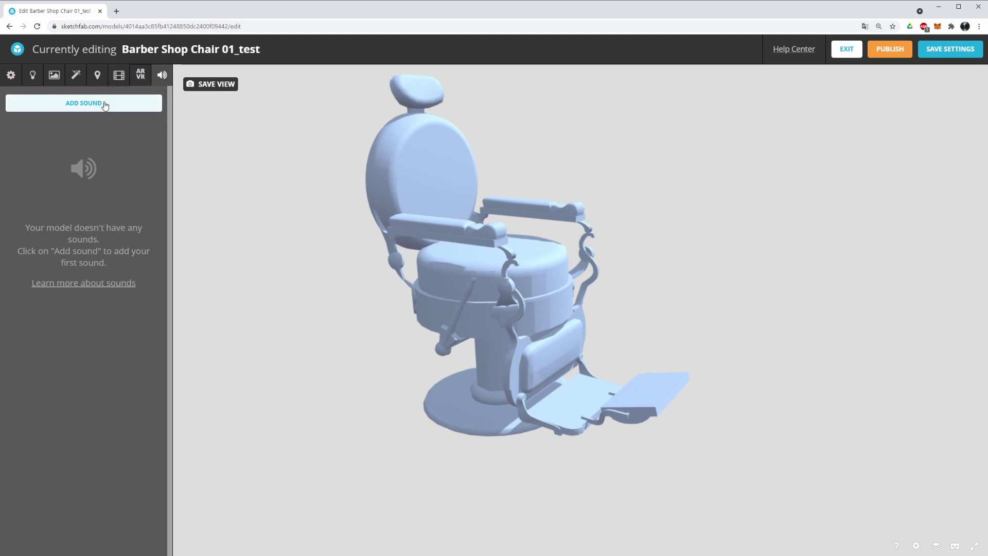
drag(455, 259, 551, 261)
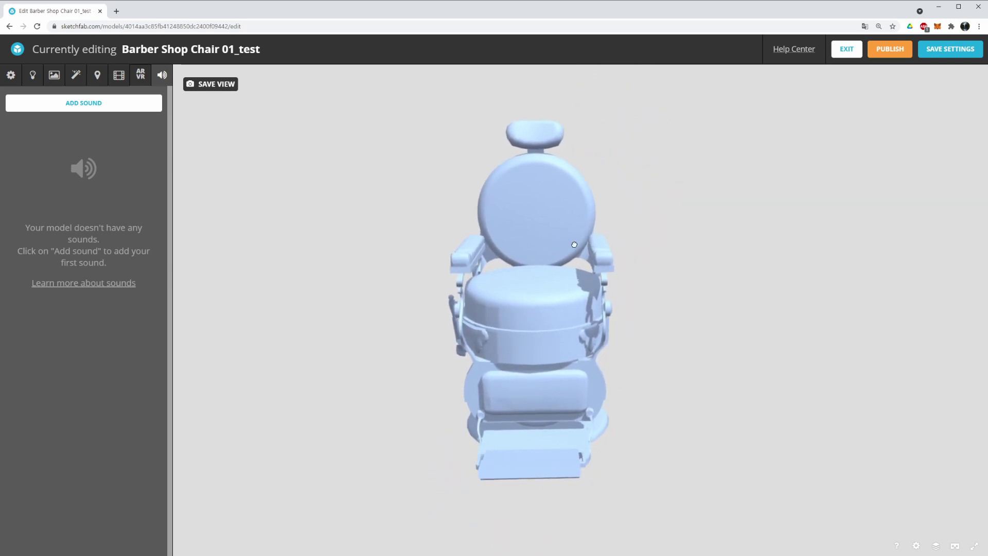
Preview the chair with the Matcap renderer from several sides and switch the general scene settings back to PBR
click(12, 76)
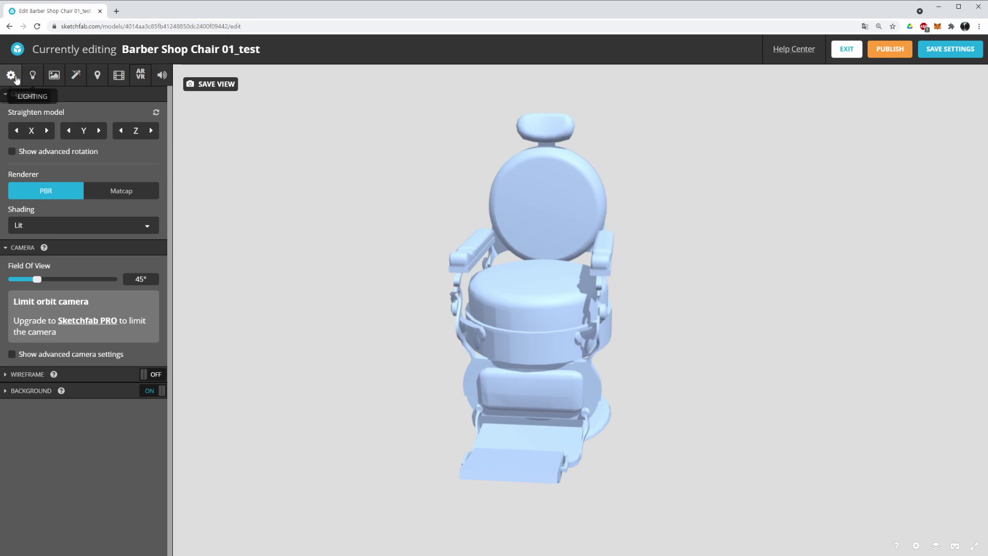
mouse_move(551, 232)
mouse_down()
mouse_move(617, 239)
mouse_move(561, 237)
mouse_up()
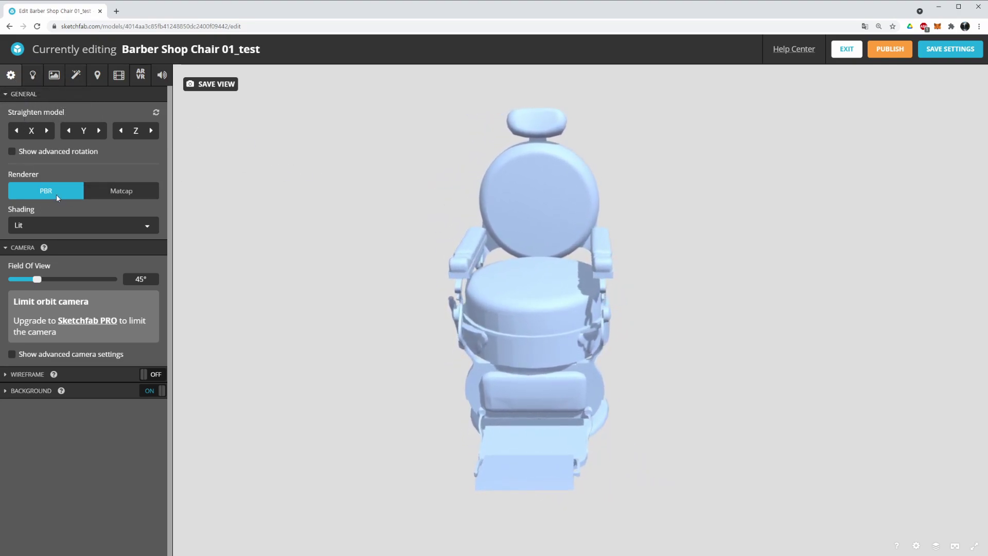
click(115, 190)
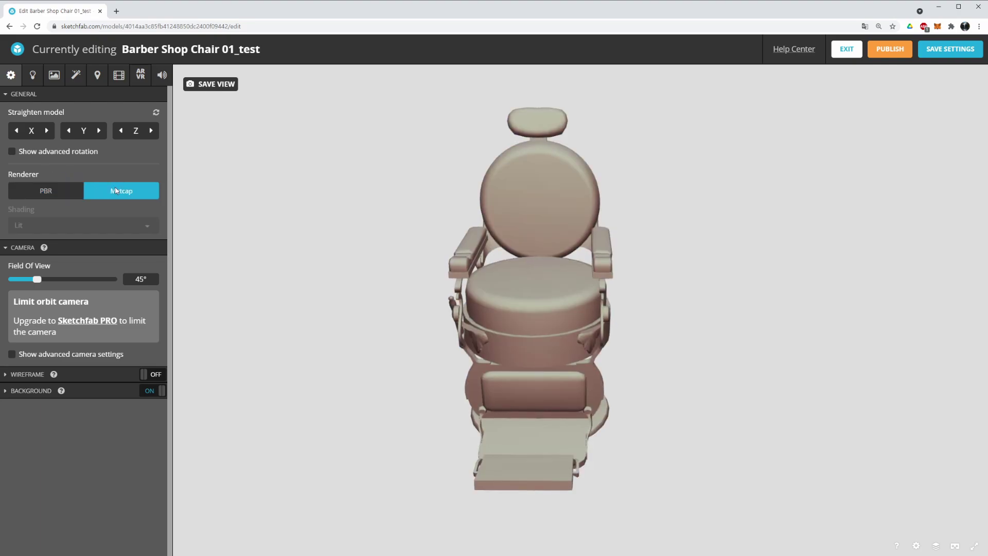
drag(543, 212, 543, 117)
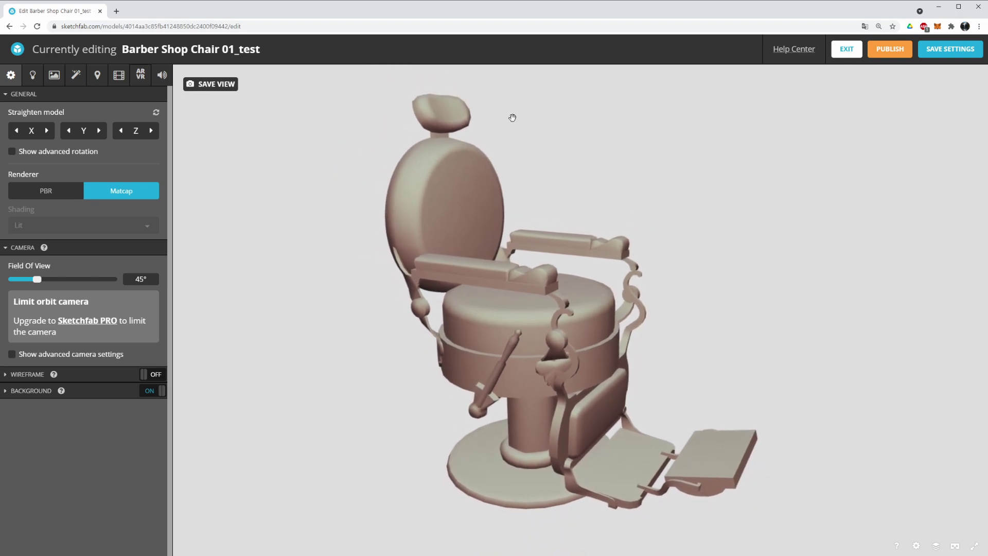
drag(509, 400, 503, 314)
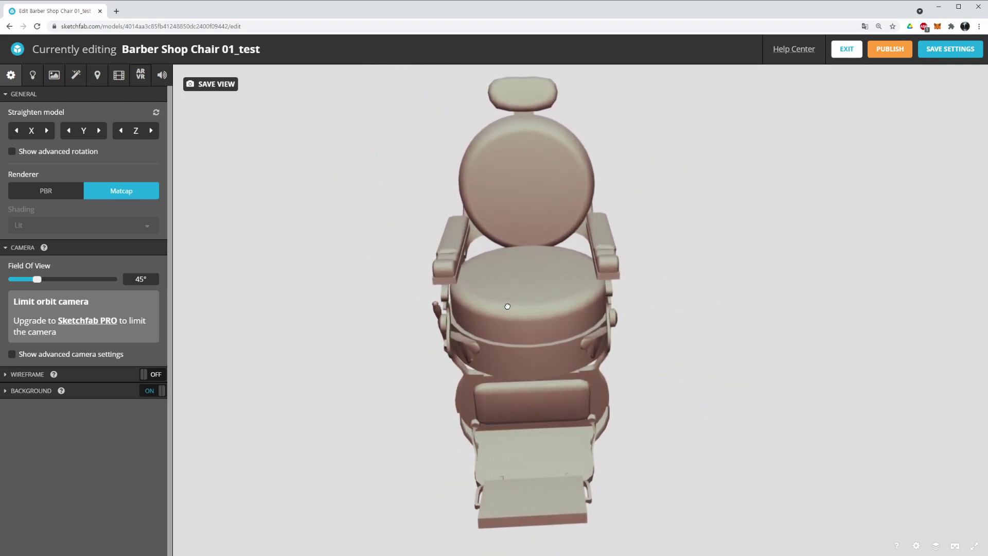
click(30, 190)
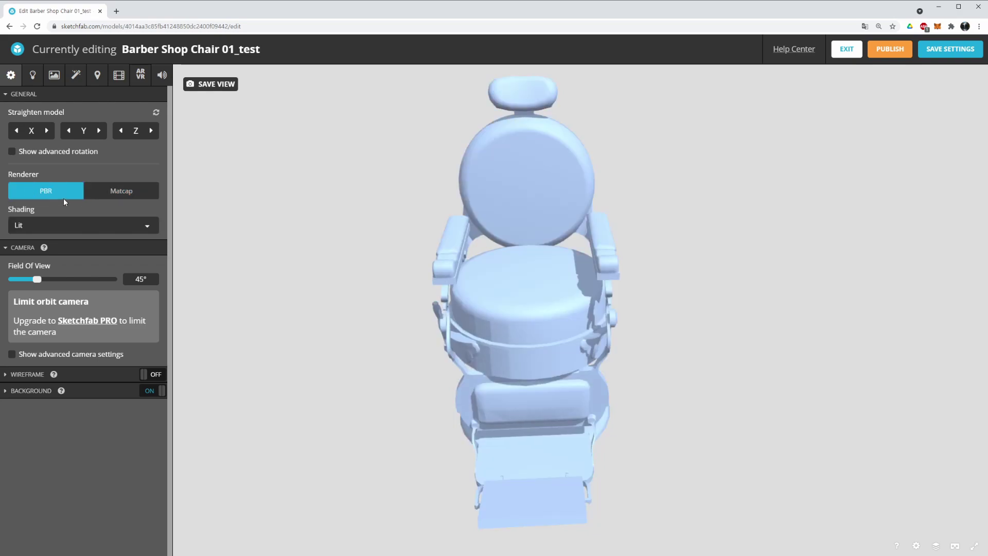
Try the Shadeless shading on the chair and set the shading back to Lit
click(103, 227)
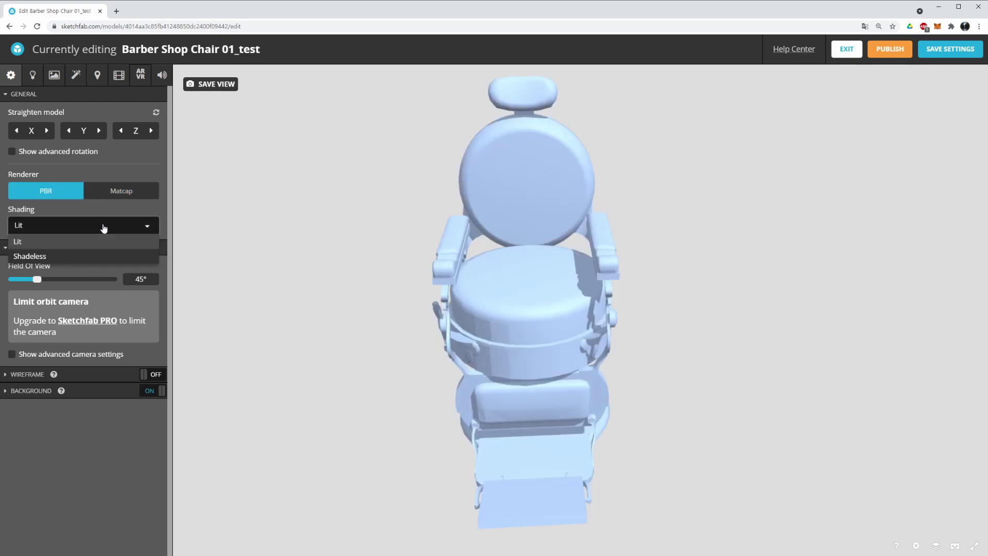
click(104, 227)
click(71, 223)
click(72, 223)
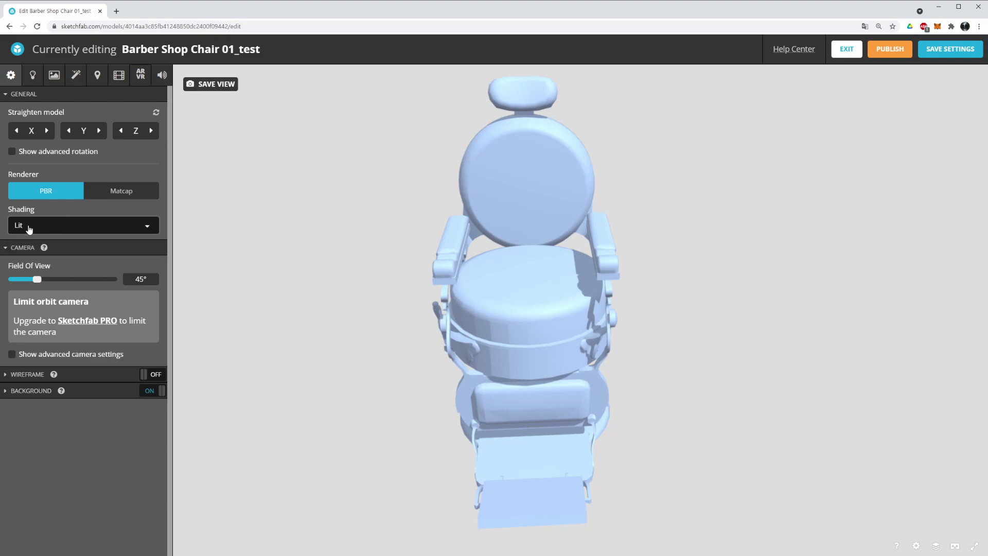
click(31, 229)
click(31, 256)
drag(489, 227, 359, 229)
click(60, 221)
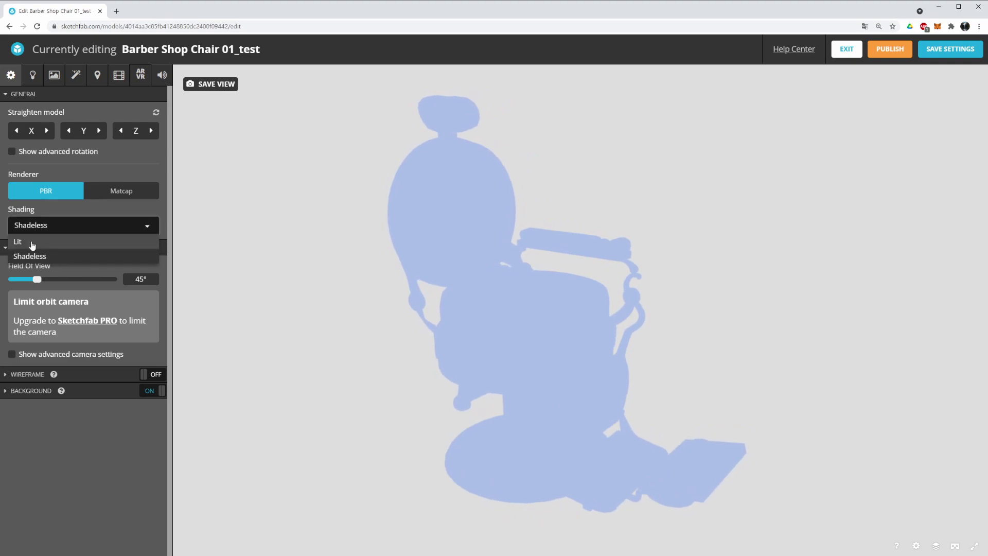
click(31, 244)
Set the camera's field of view to 73.85° and check the advanced camera settings
drag(601, 320, 545, 315)
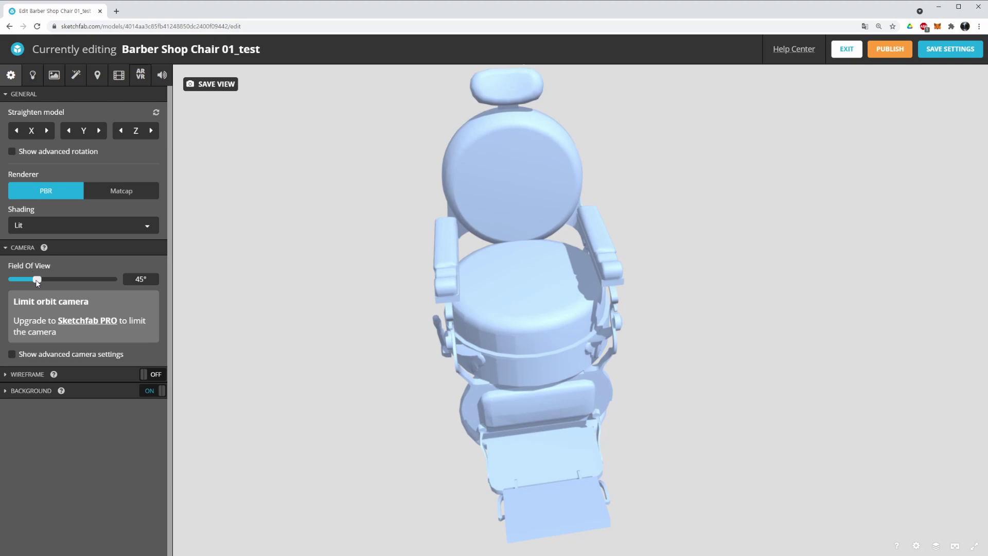
drag(37, 280, 55, 281)
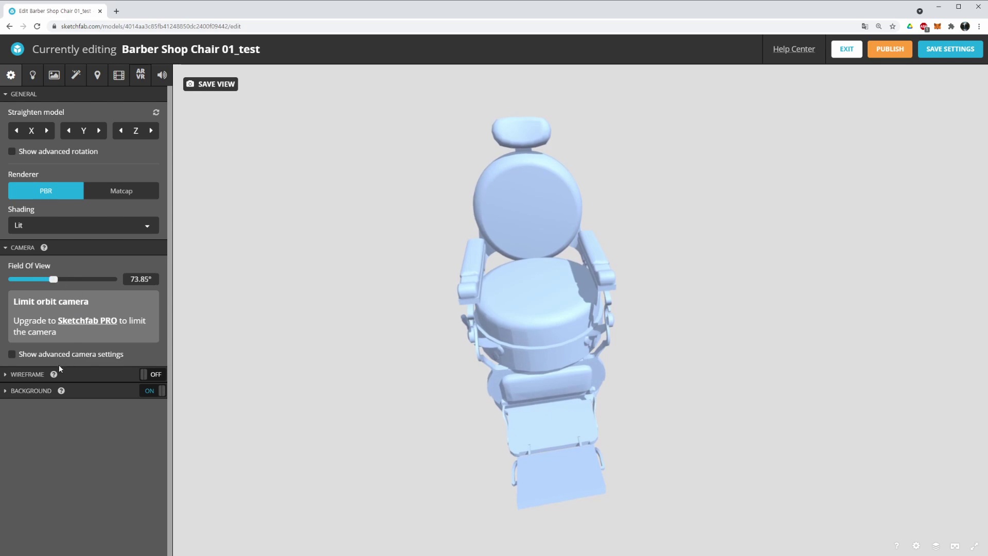
click(12, 355)
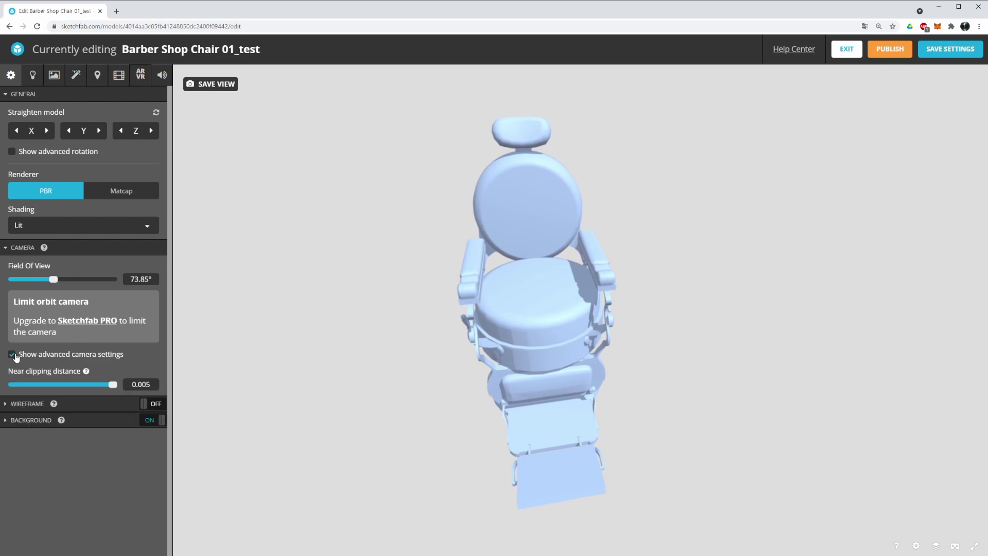
click(12, 354)
Preview the chair with its wireframe overlay turned on and turn the overlay off again
click(9, 377)
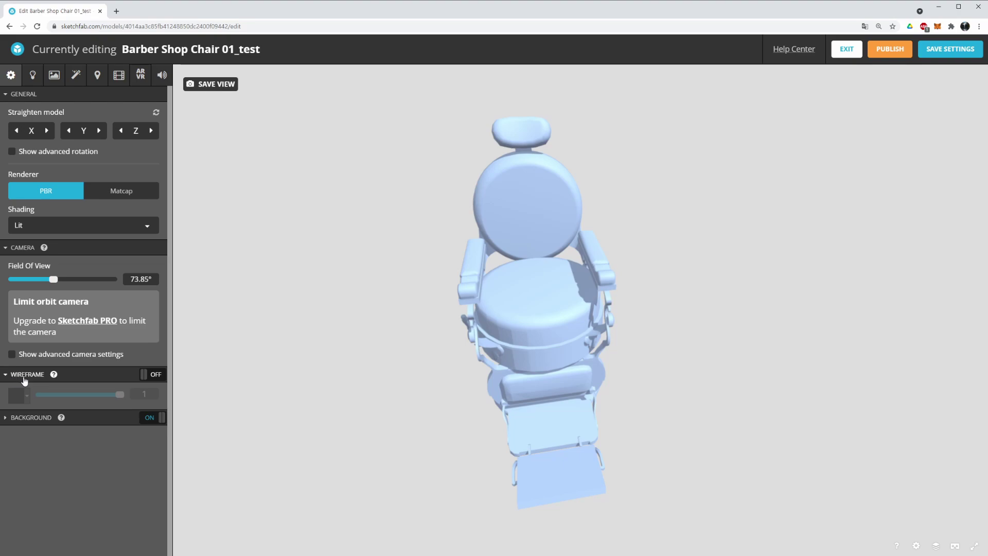
click(148, 375)
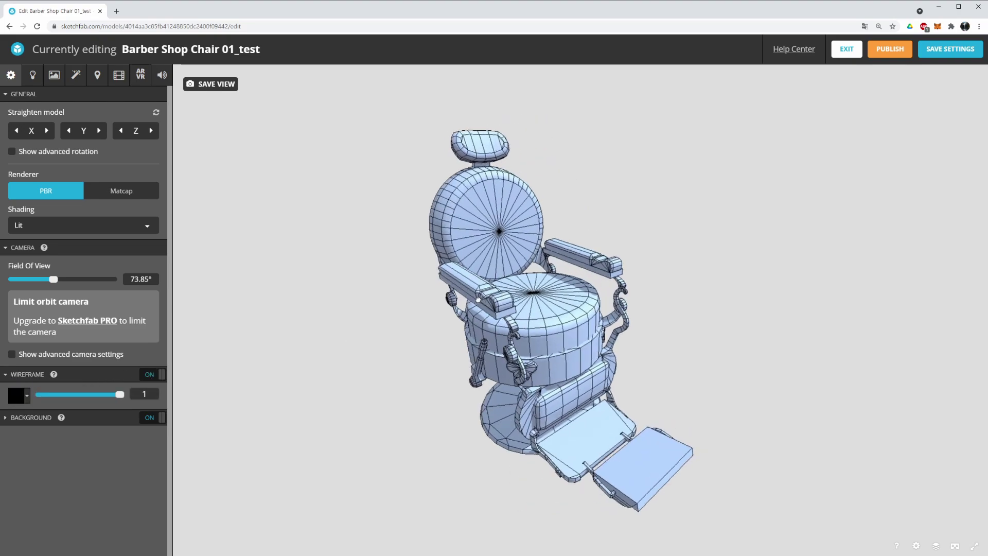
click(151, 375)
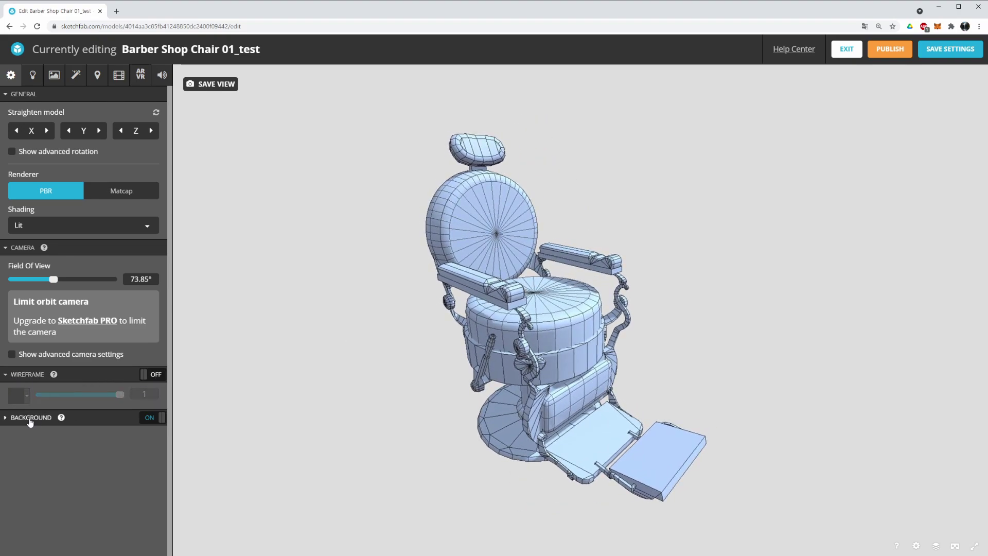
Open the background settings and try the clean_light image as the background behind the chair
click(6, 418)
scroll(97, 424, down, 1)
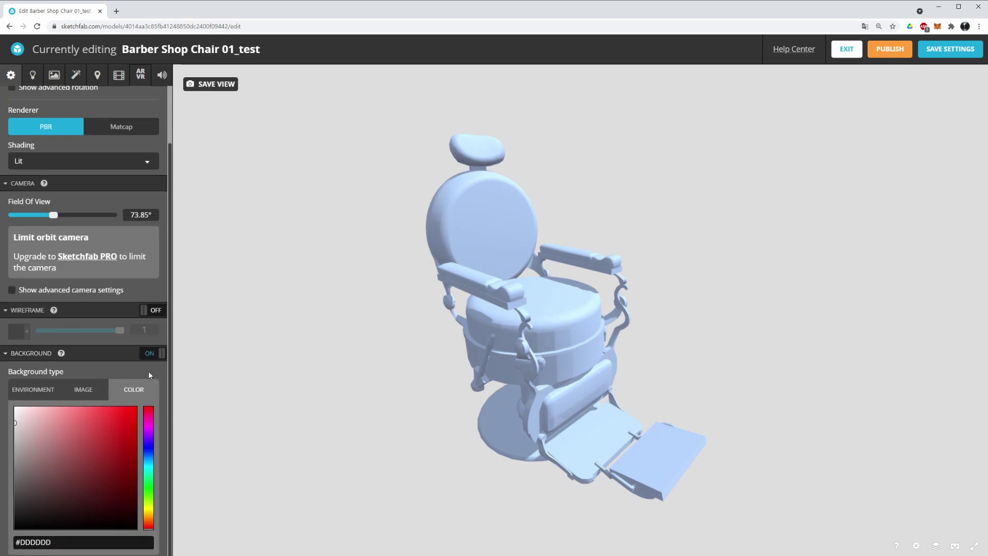
click(11, 354)
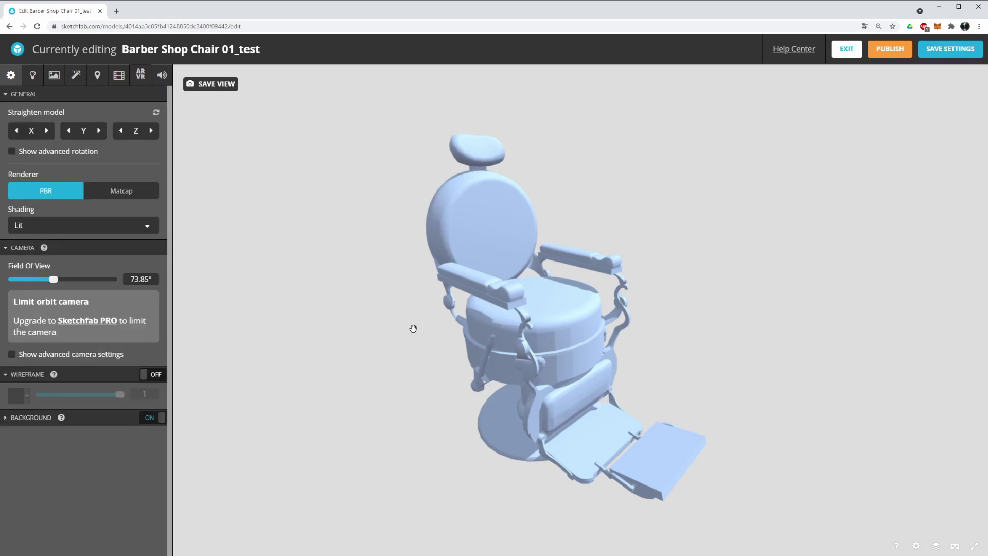
click(8, 420)
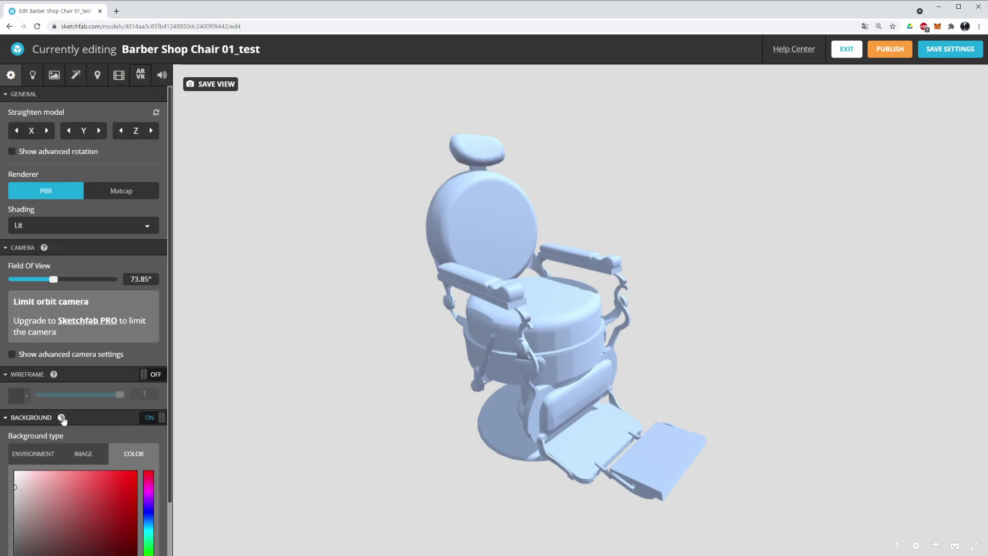
scroll(78, 406, down, 1)
click(82, 394)
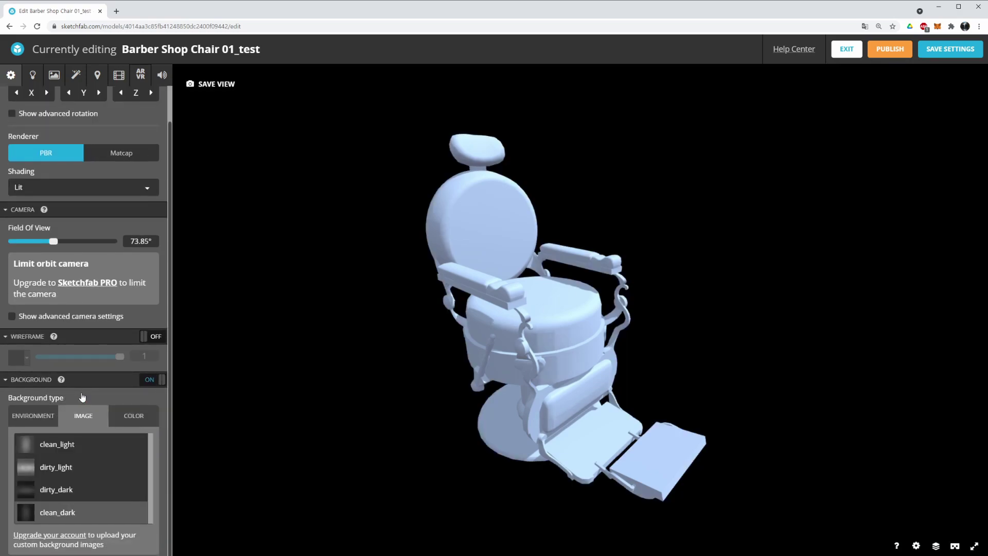
click(36, 446)
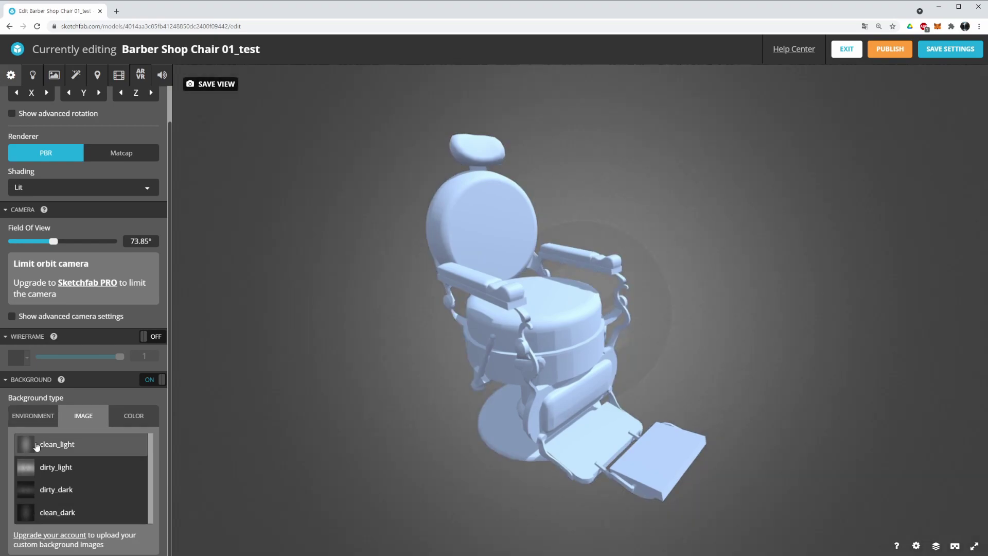
drag(319, 352, 419, 337)
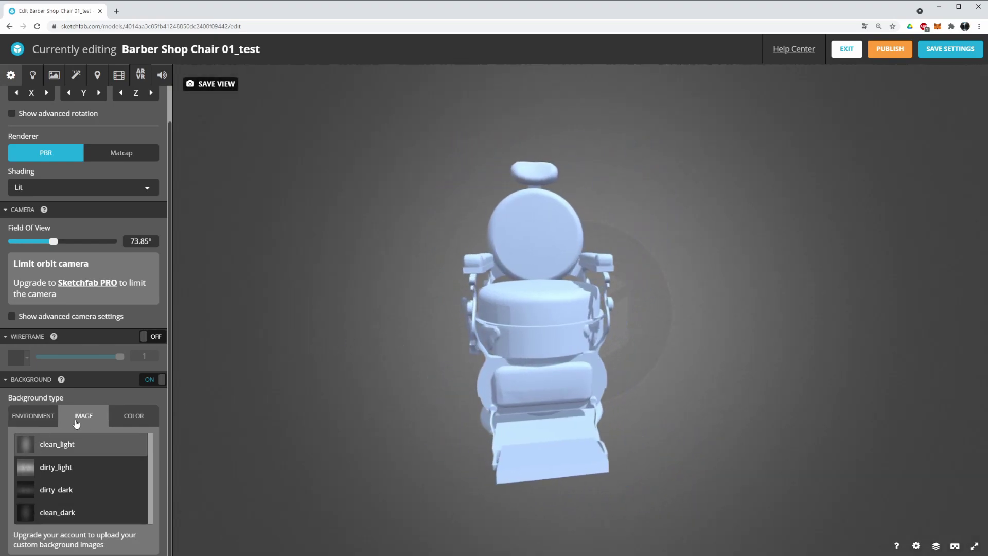
Change the background type to the Industrial Room environment and turn off Ambient environment
click(33, 416)
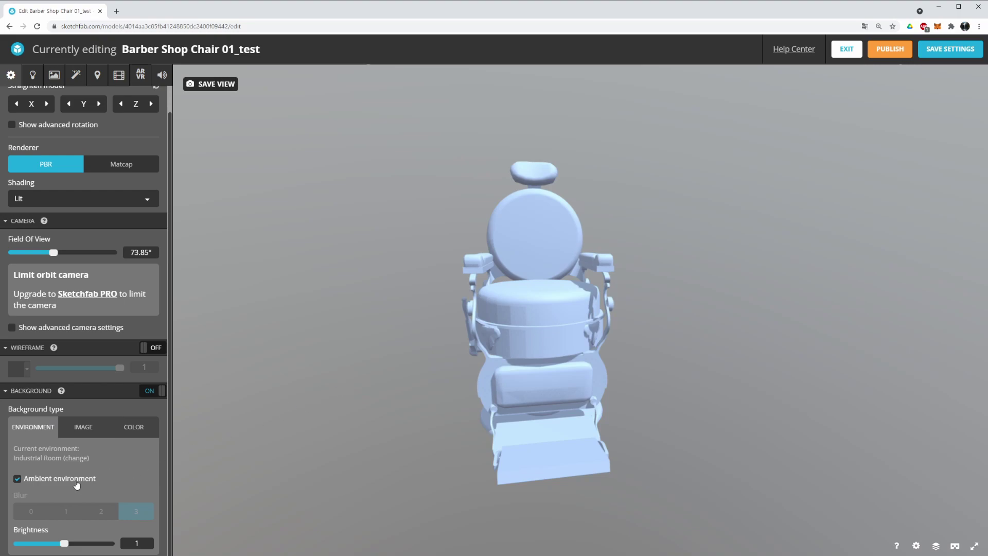
click(18, 479)
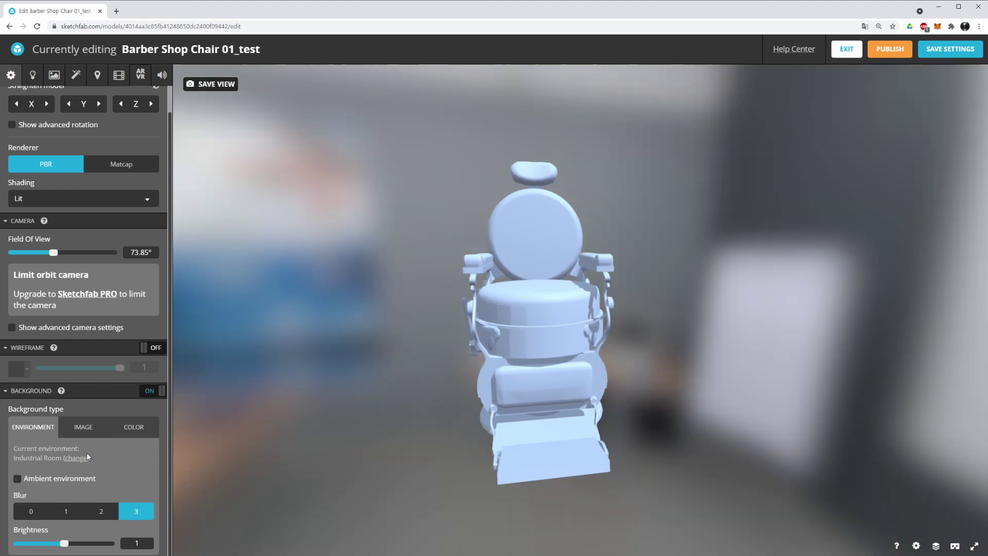
Compare the environment background's blur levels from 0 to 3 and keep the blur at 3
click(101, 511)
click(136, 512)
click(30, 511)
click(69, 509)
click(96, 513)
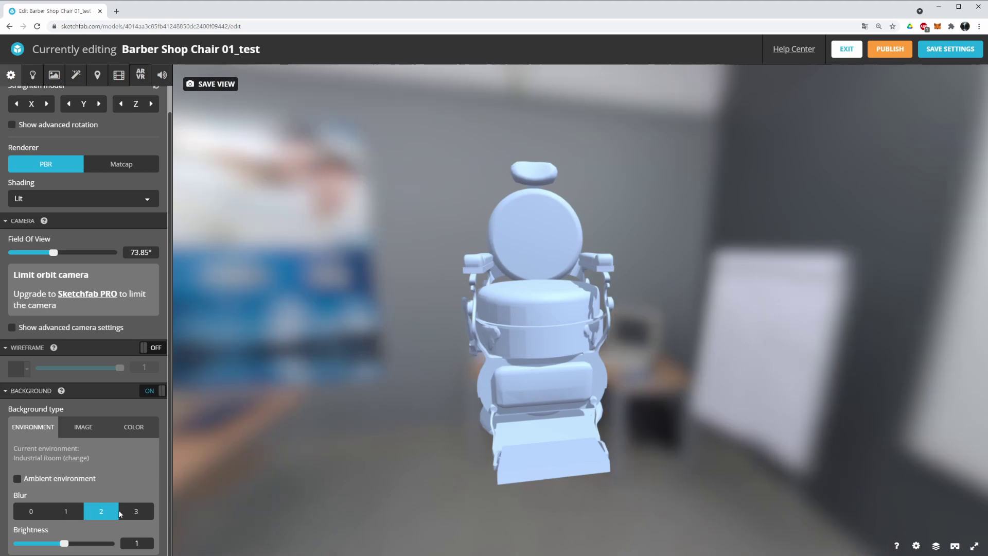
click(136, 513)
drag(355, 368, 437, 366)
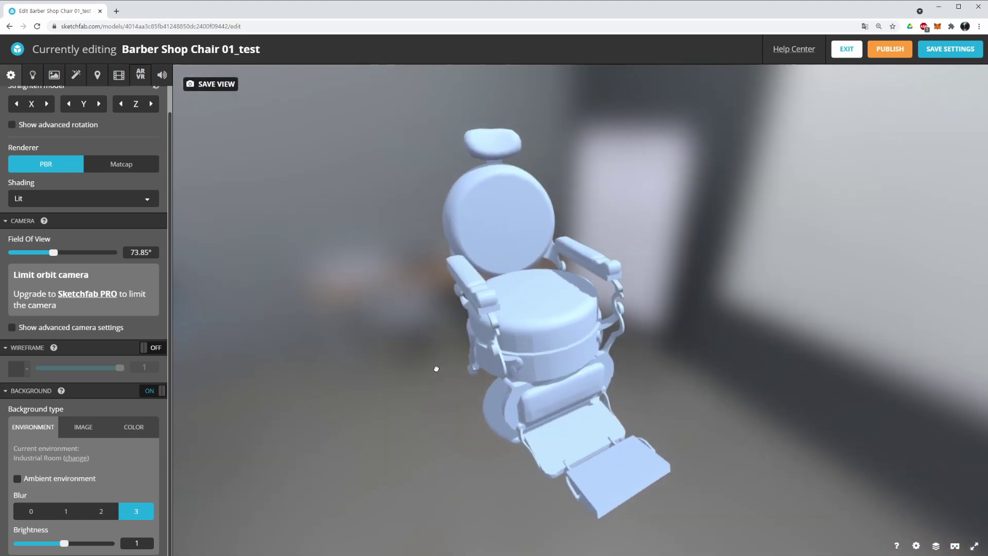
Try straightening the chair by rotating it one step about the X axis, and rotate it back upright
scroll(56, 203, up, 1)
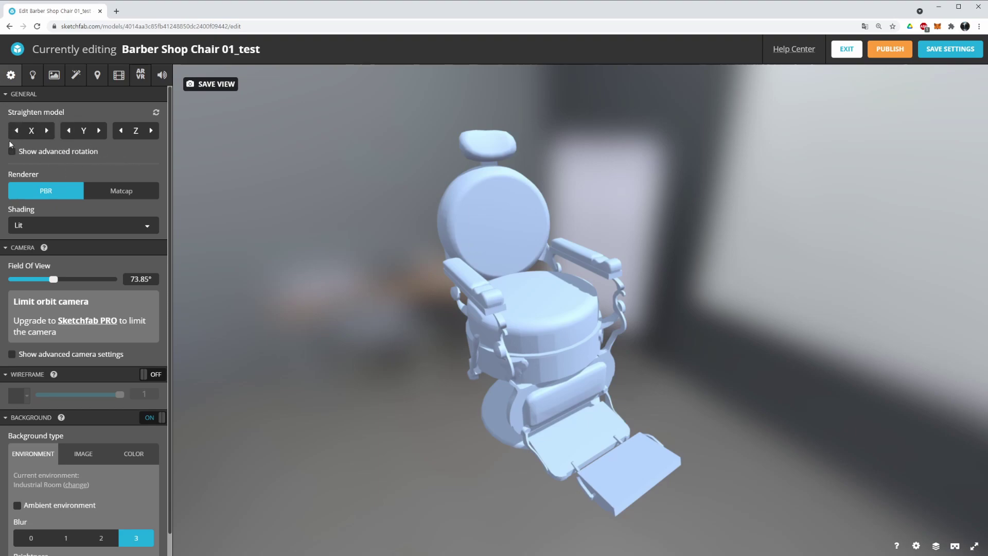
click(47, 131)
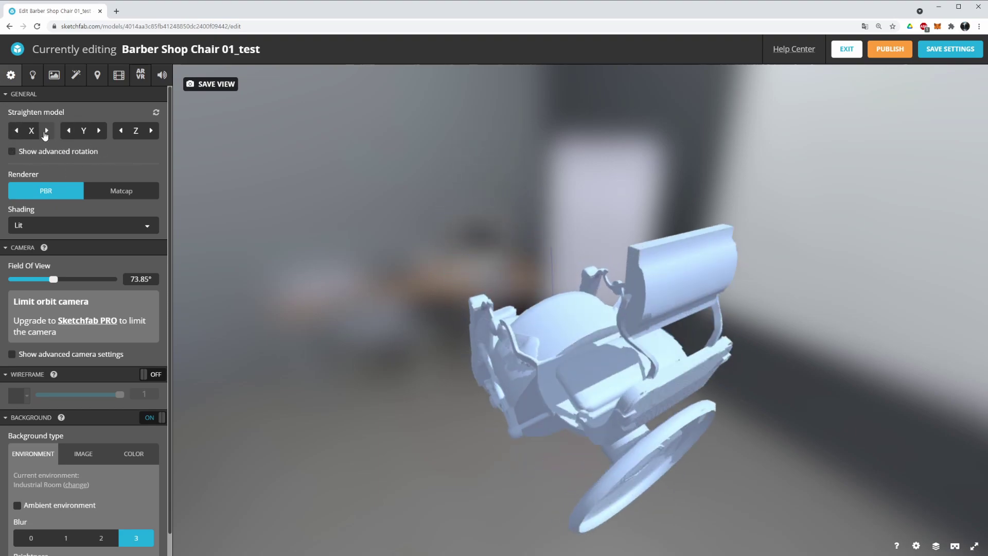
click(16, 132)
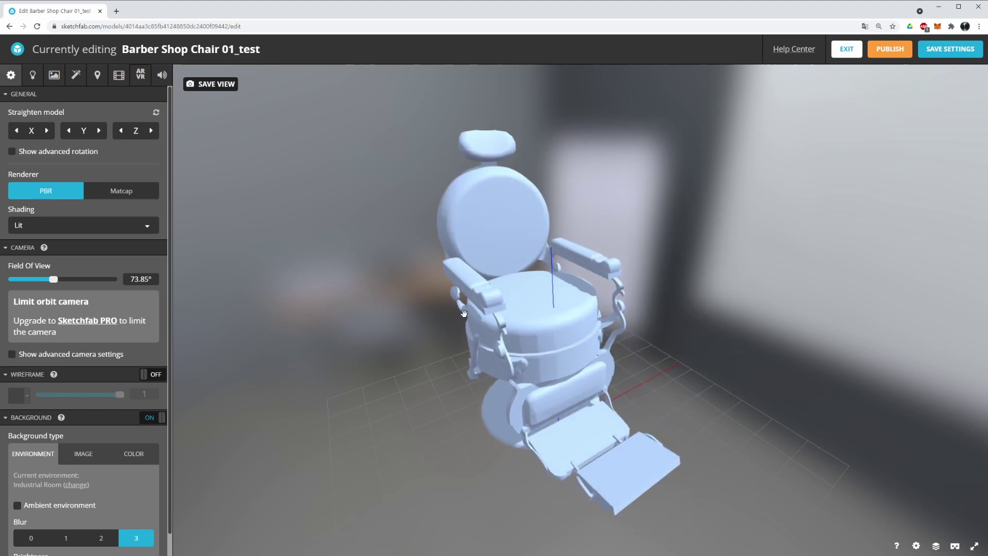
drag(292, 207, 403, 242)
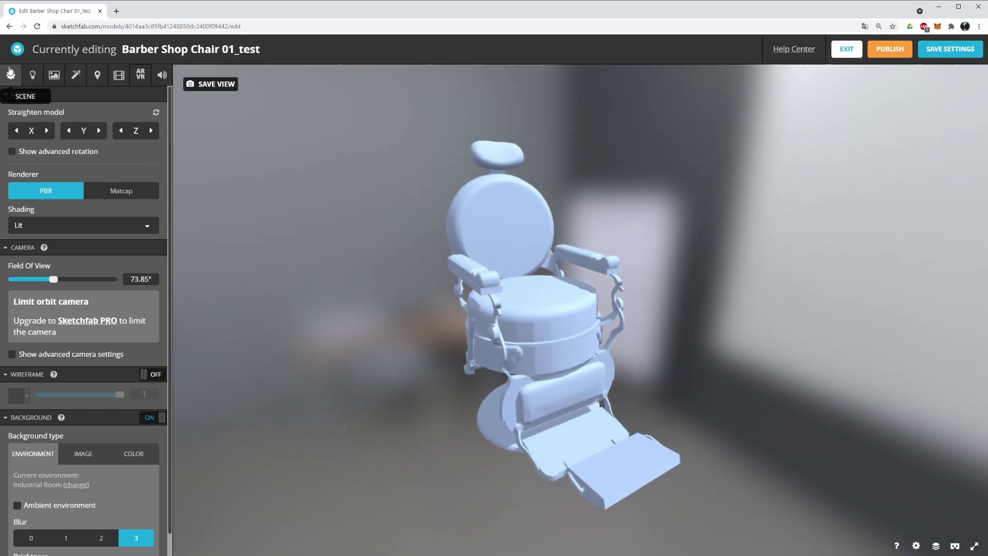
Preview the chair with the scene lights turned on, inspect the second directional light, and turn the lights off again
click(33, 74)
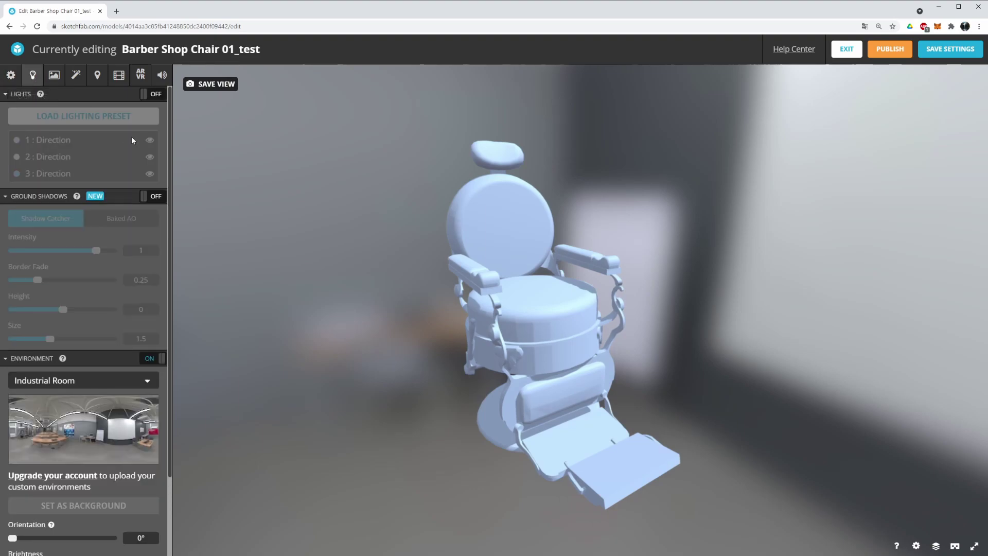
click(154, 93)
mouse_move(478, 246)
mouse_down()
mouse_move(443, 177)
mouse_move(448, 194)
mouse_move(477, 115)
mouse_move(504, 285)
mouse_move(633, 237)
mouse_move(492, 260)
mouse_up()
click(416, 158)
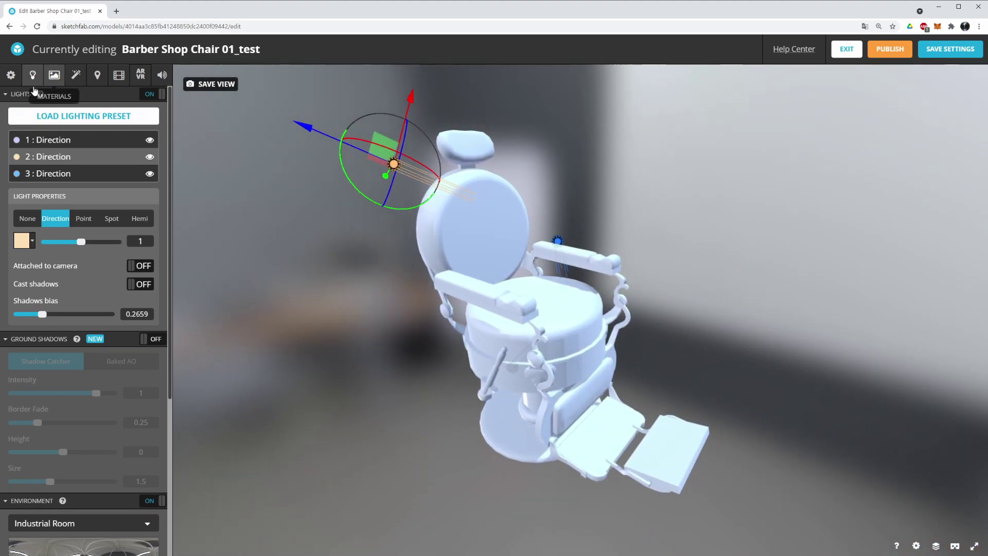
click(158, 99)
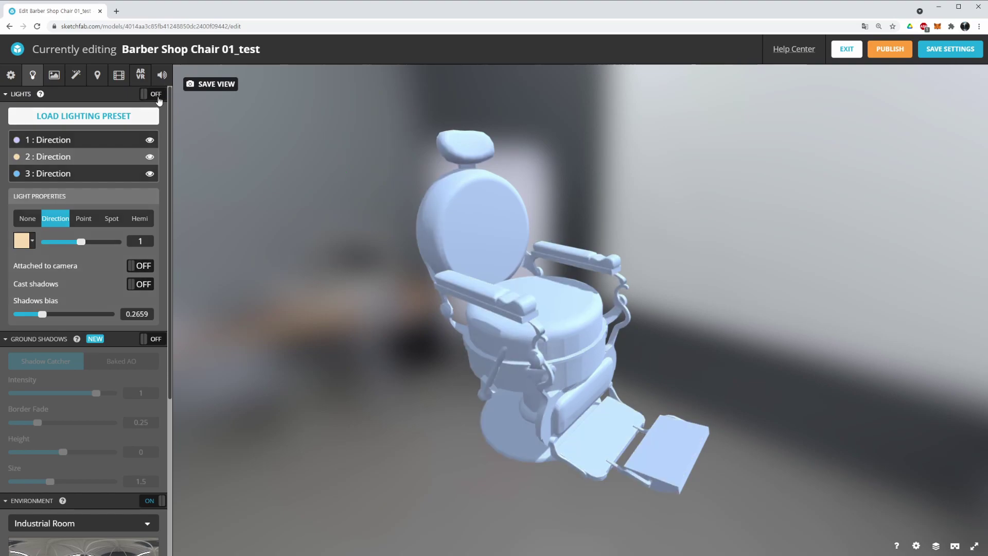
drag(618, 242, 516, 254)
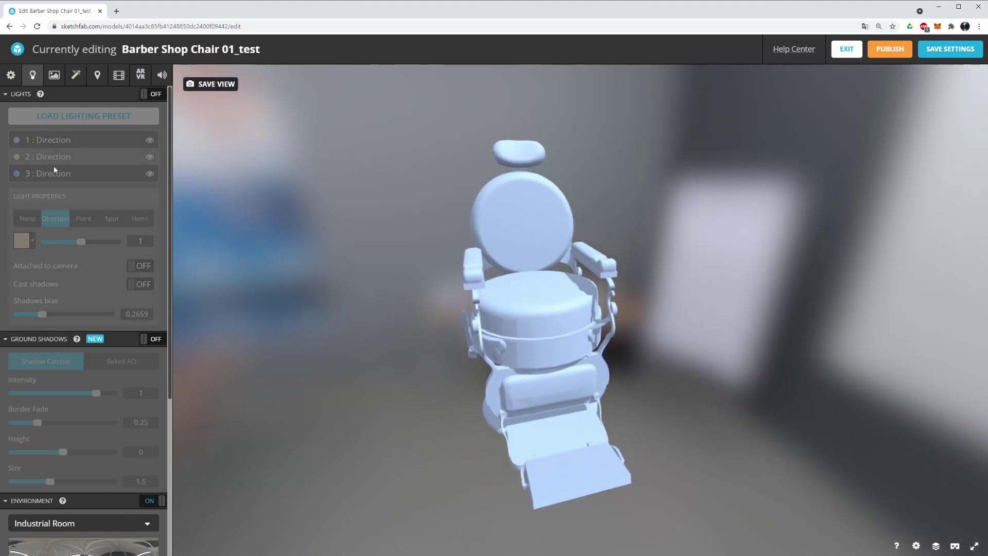
click(20, 94)
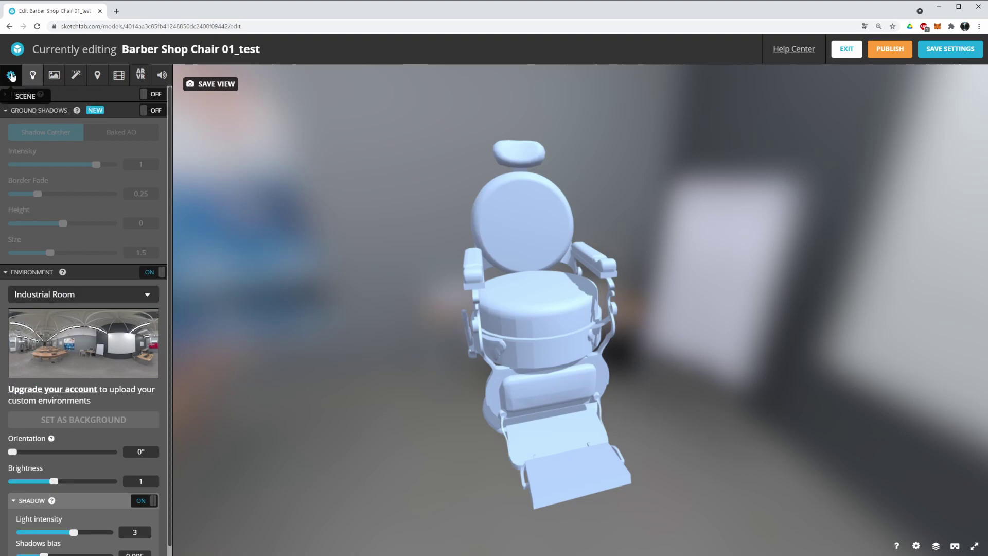
Review the environment background's options in the scene settings
click(10, 75)
scroll(70, 404, down, 1)
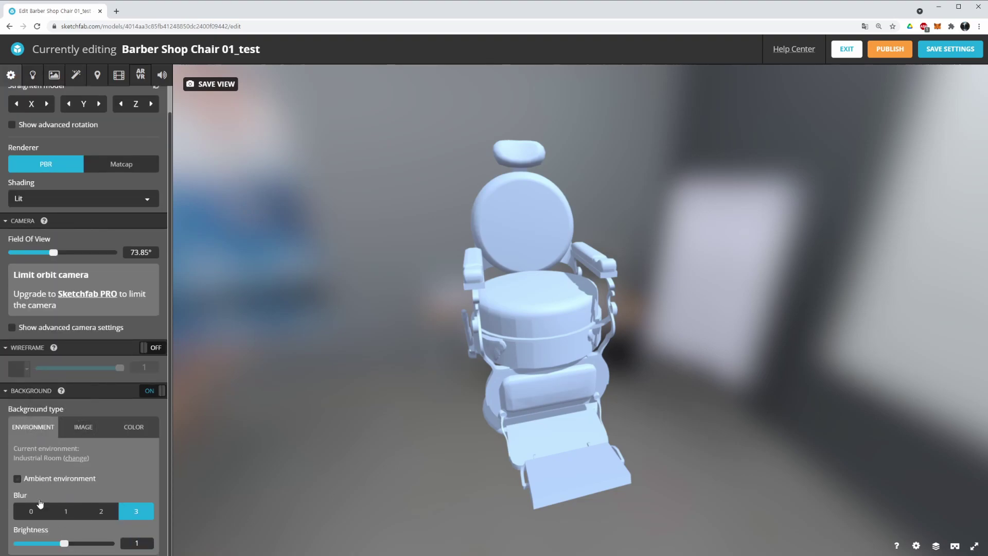
scroll(85, 97, up, 1)
Try Glazed Patio by Restaurant as the lighting environment and set its orientation to about 65.68°
click(33, 75)
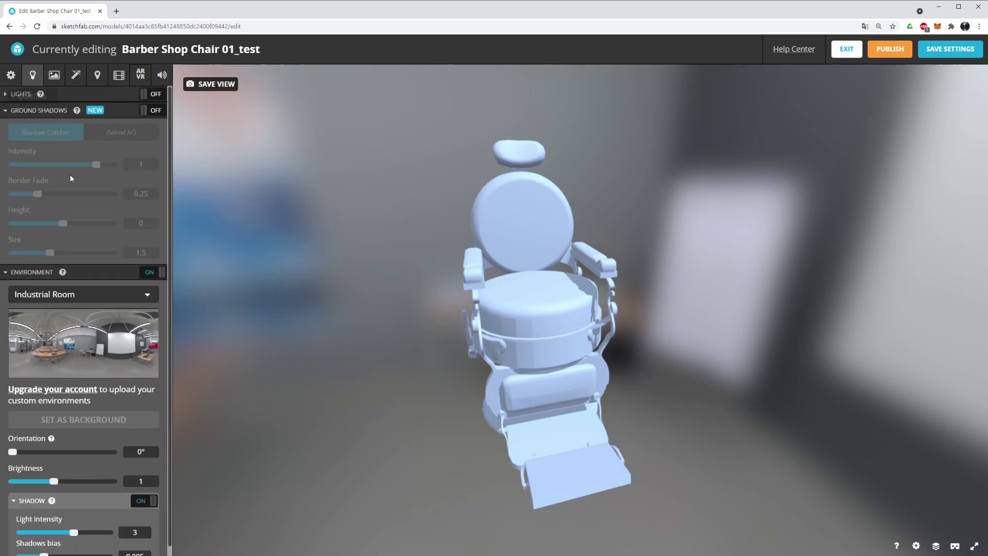
scroll(82, 423, down, 1)
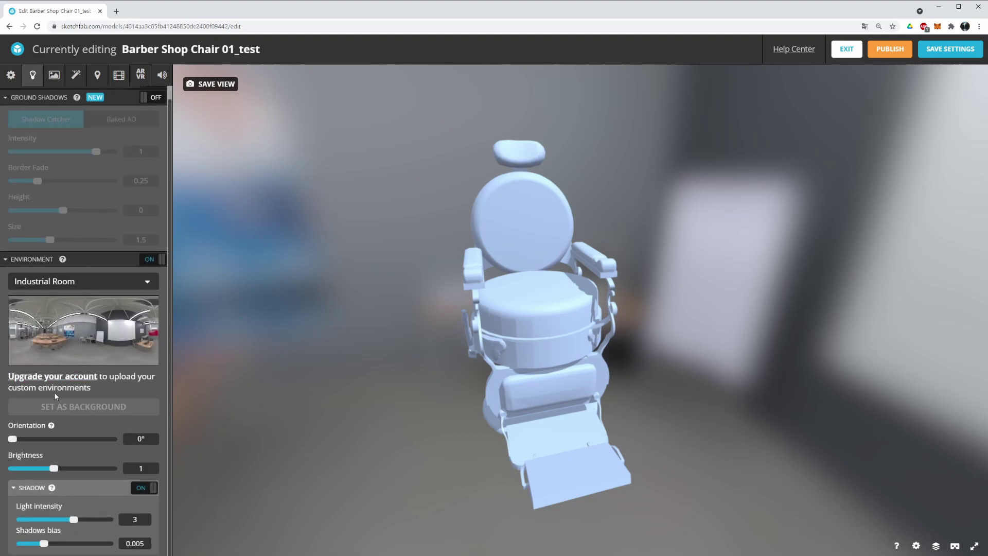
mouse_move(12, 439)
mouse_down()
mouse_move(61, 439)
mouse_move(13, 439)
mouse_up()
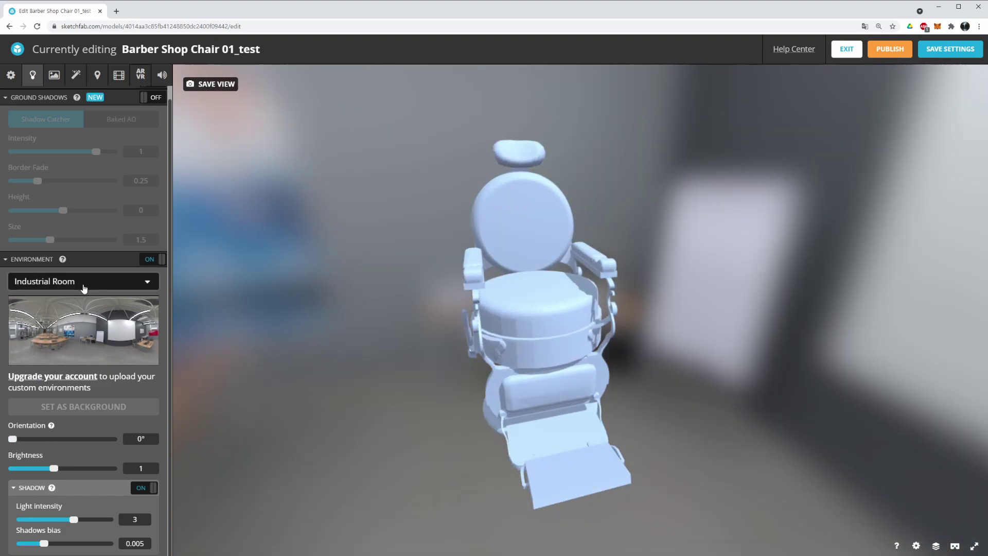
click(87, 283)
scroll(100, 293, down, 3)
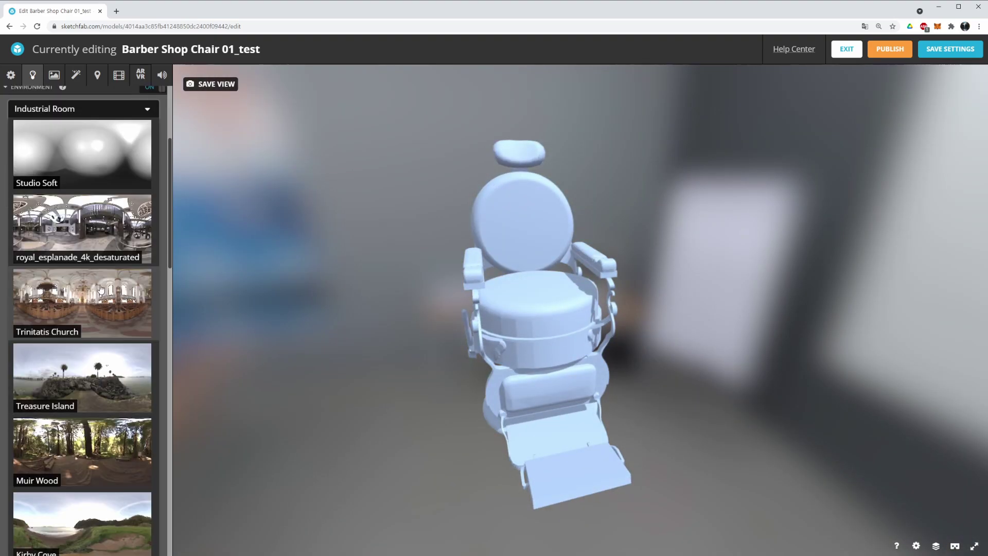
scroll(100, 289, down, 5)
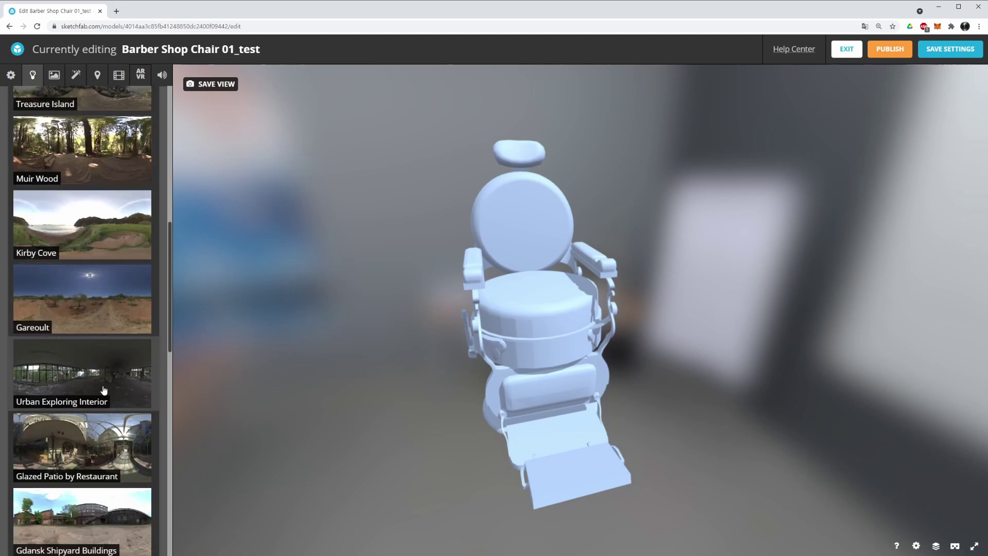
scroll(96, 388, down, 2)
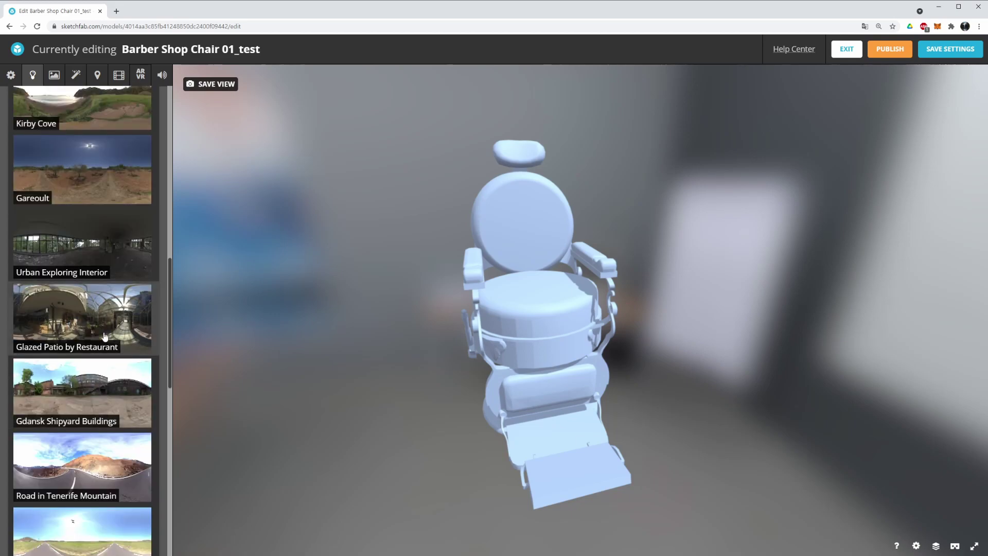
scroll(107, 395, down, 1)
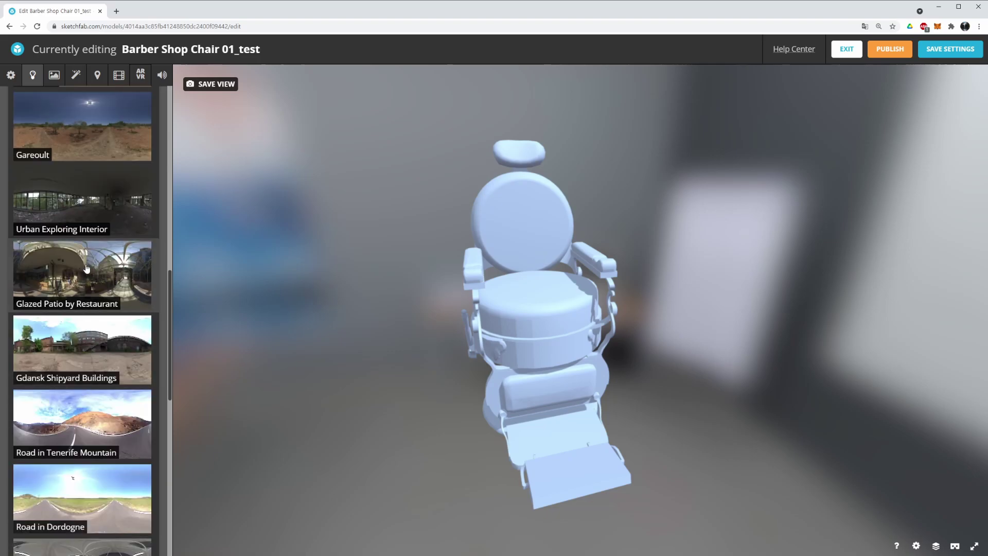
click(87, 269)
drag(507, 282, 488, 289)
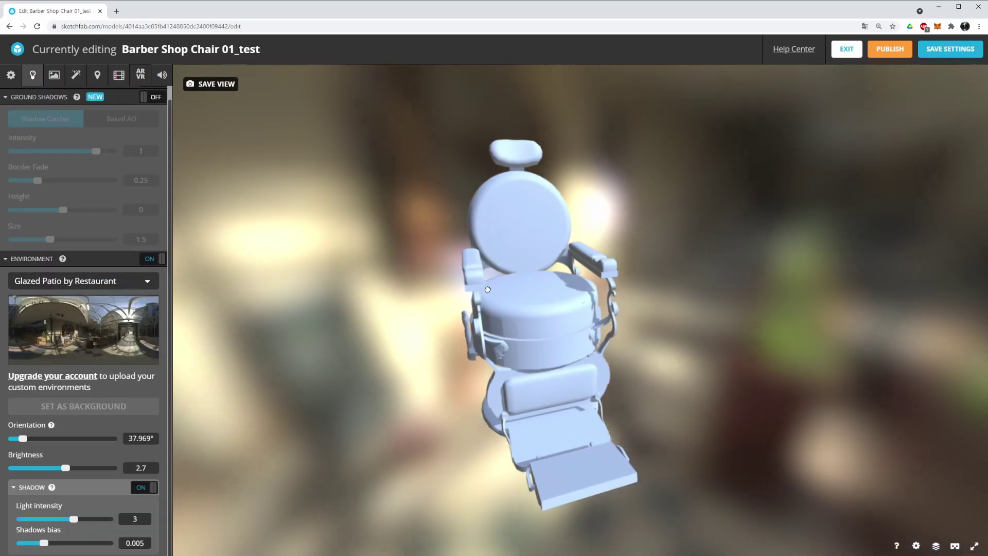
mouse_move(23, 439)
mouse_down()
mouse_move(73, 438)
mouse_move(6, 438)
mouse_move(30, 440)
mouse_up()
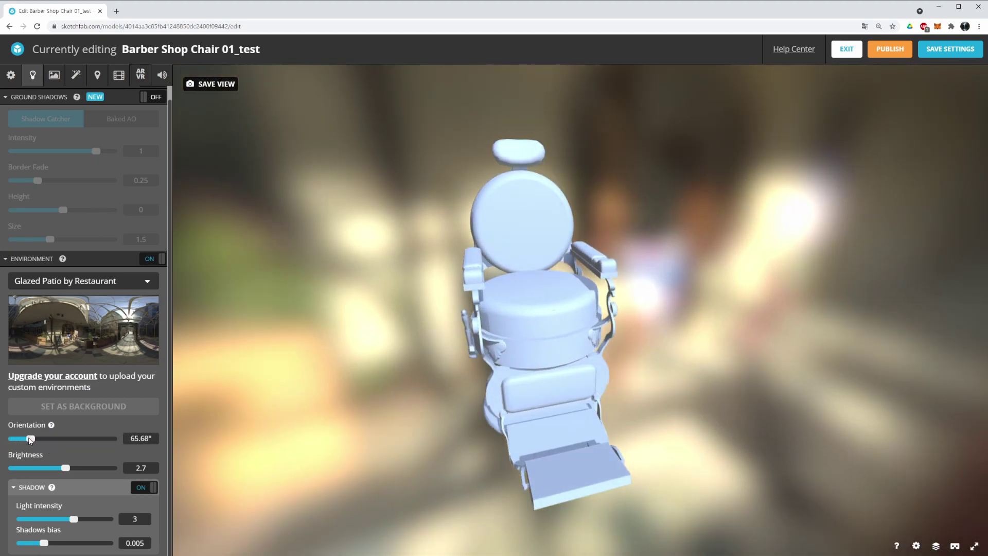
Try the royal_esplanade_4k_desaturated environment and check its lighting on the chair
click(77, 281)
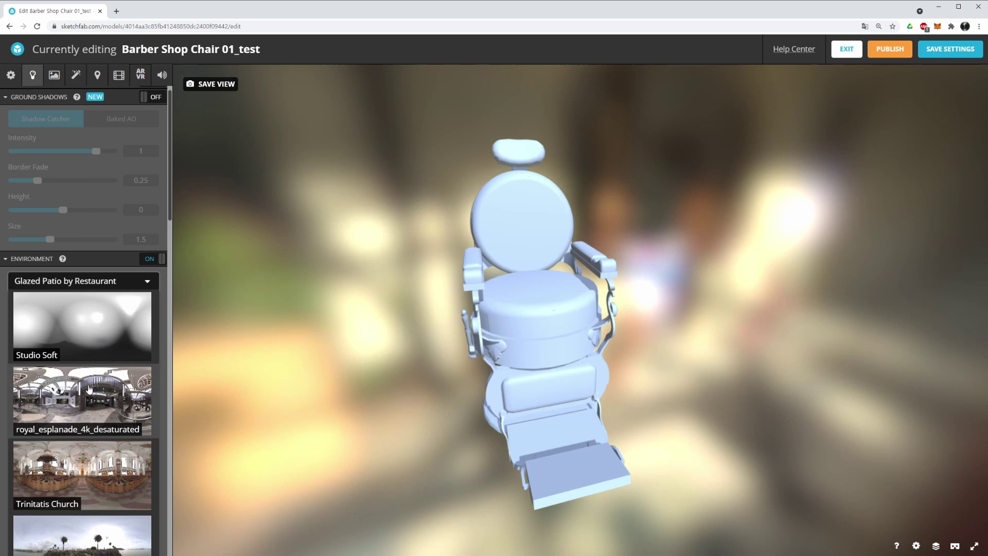
click(90, 389)
drag(456, 323, 507, 323)
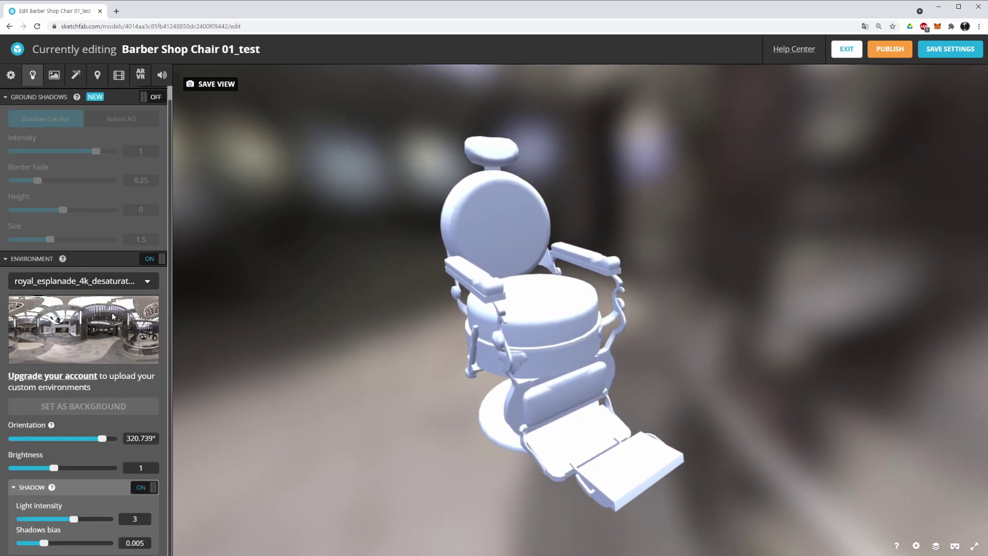
Try the Urban Exploring Interior environment and lower its brightness to darken the scene
click(106, 281)
scroll(106, 366, up, 1)
scroll(107, 365, down, 2)
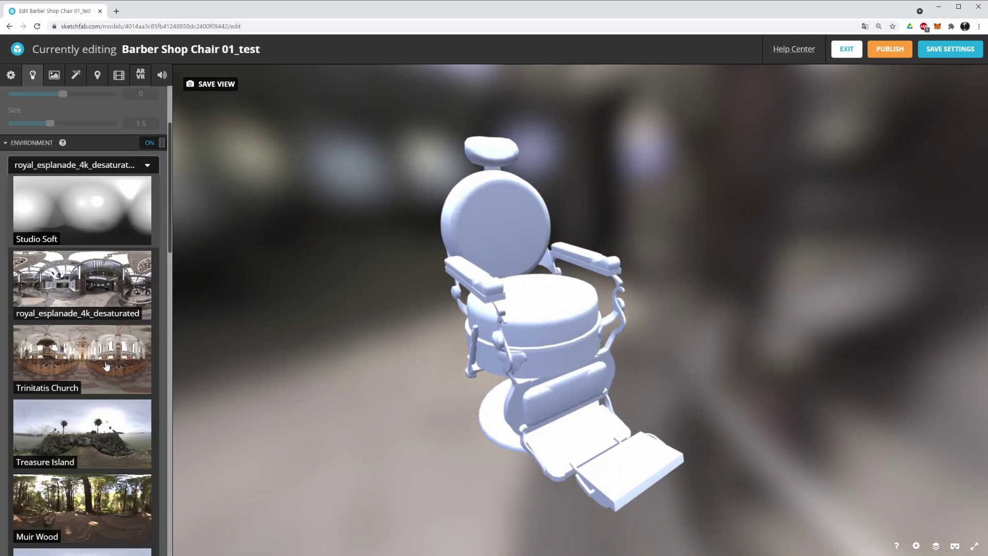
scroll(107, 366, down, 2)
scroll(105, 330, down, 6)
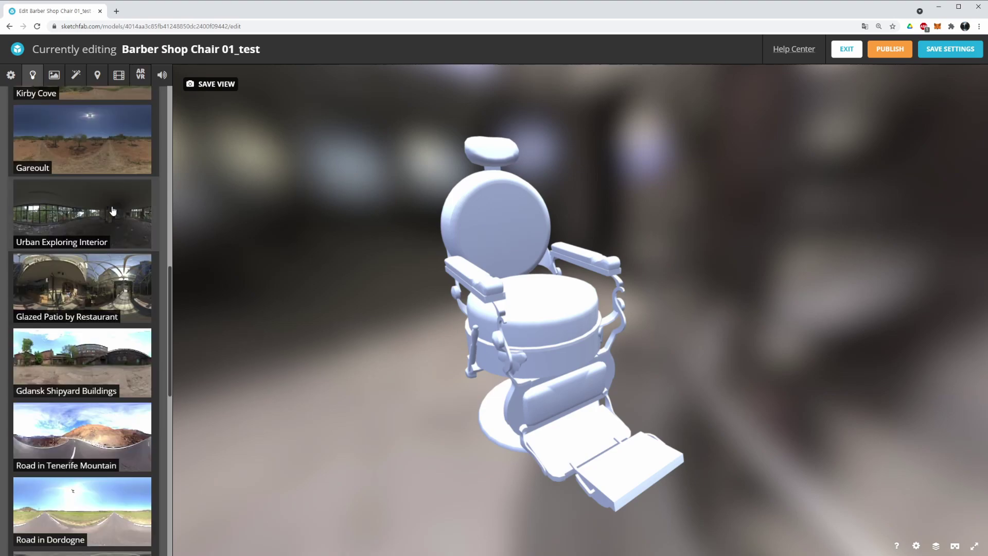
click(109, 232)
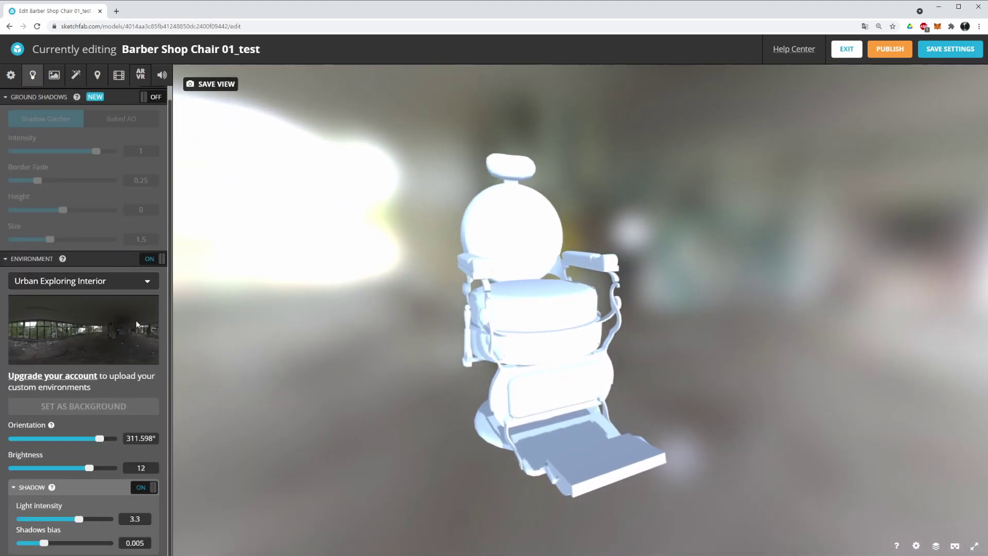
drag(97, 472, 61, 466)
drag(545, 319, 461, 345)
Change the lighting environment to Gdansk Shipyard Buildings
click(124, 281)
scroll(101, 401, down, 6)
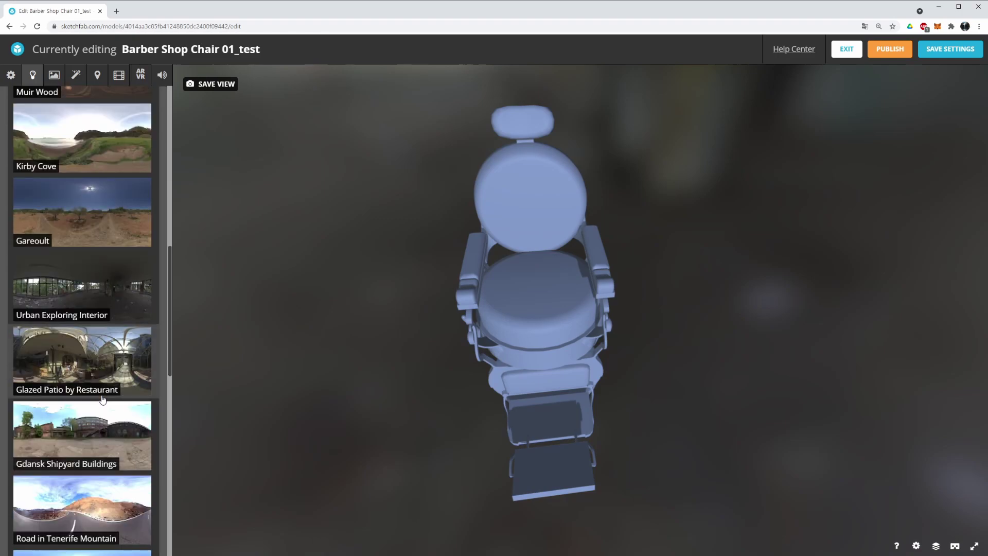
scroll(102, 398, down, 2)
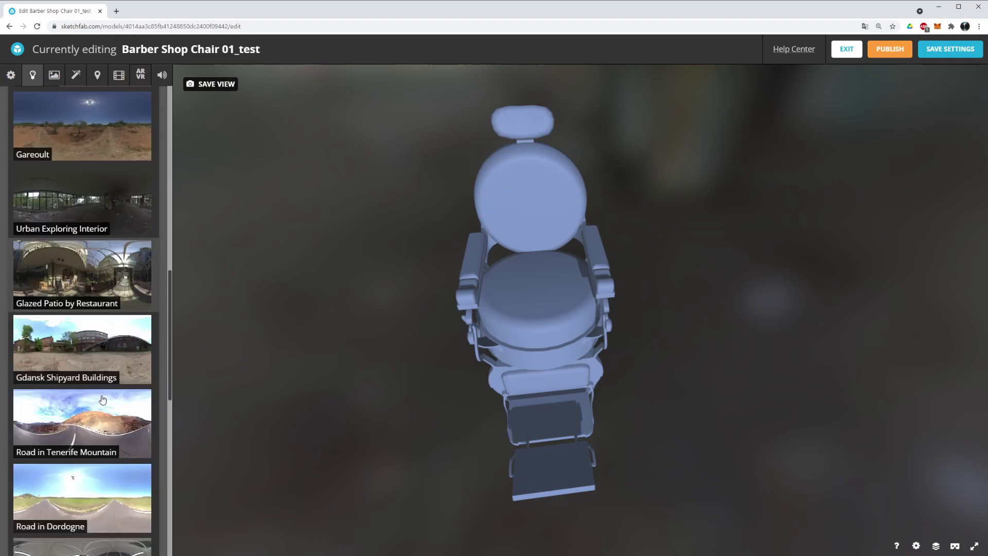
click(103, 344)
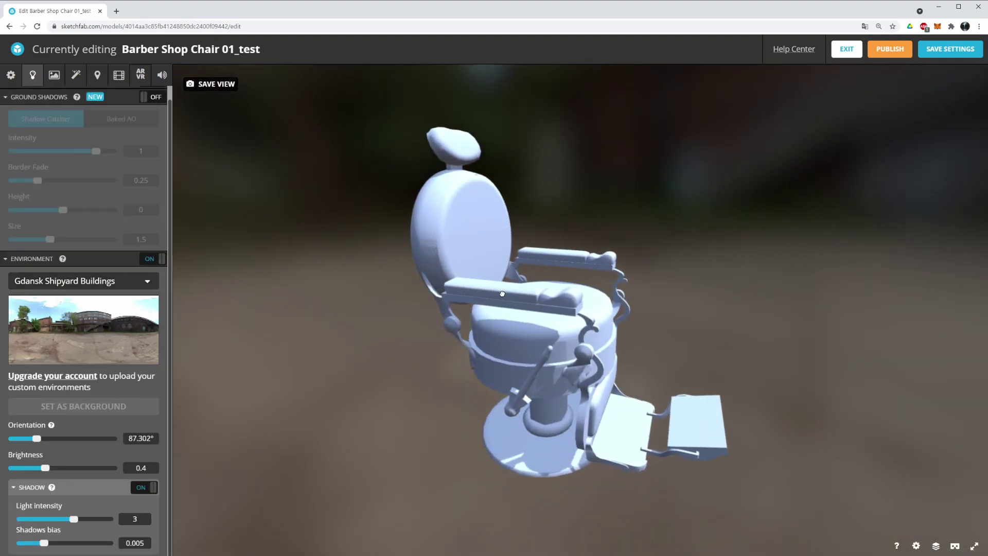
Set the shipyard environment's brightness to about 0.417 and its orientation to about 189.941°
drag(45, 467, 45, 472)
drag(492, 376, 441, 392)
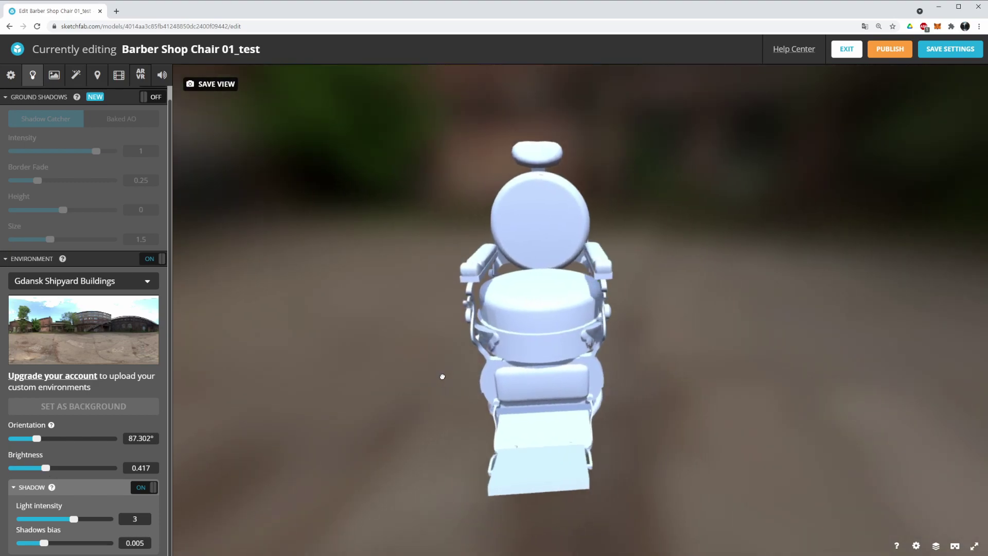
drag(38, 439, 66, 441)
drag(524, 354, 569, 360)
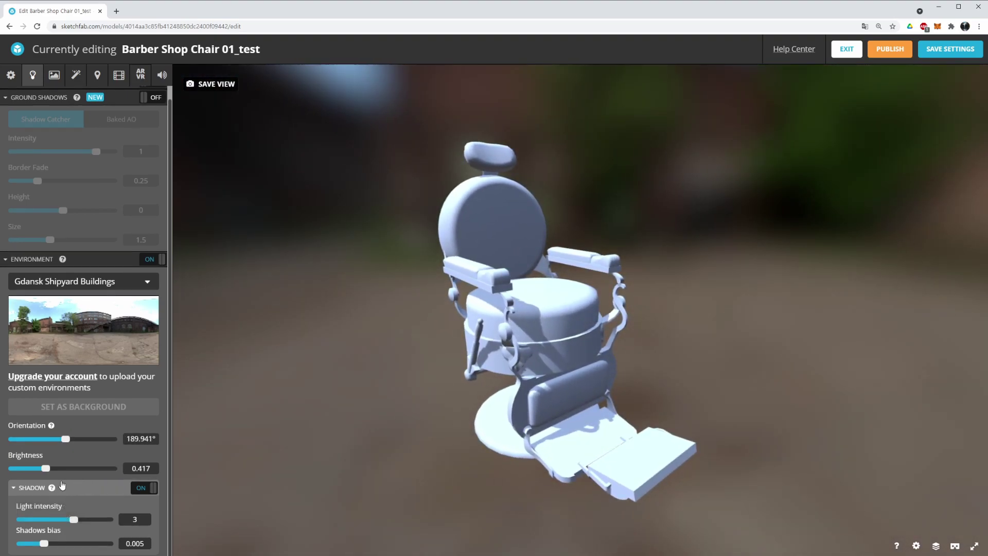
Compare the chair with the environment shadow turned off, and turn the shadow back on
click(143, 489)
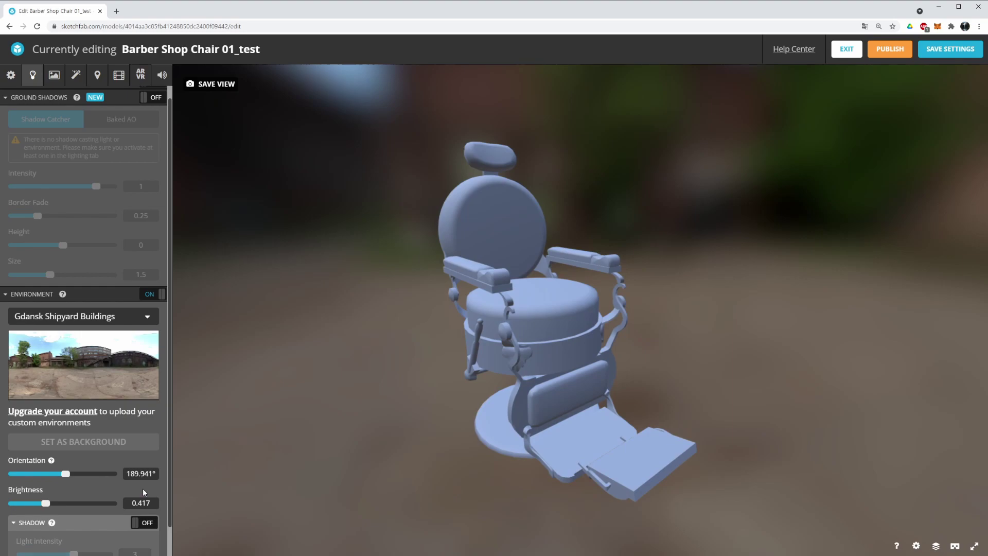
click(140, 522)
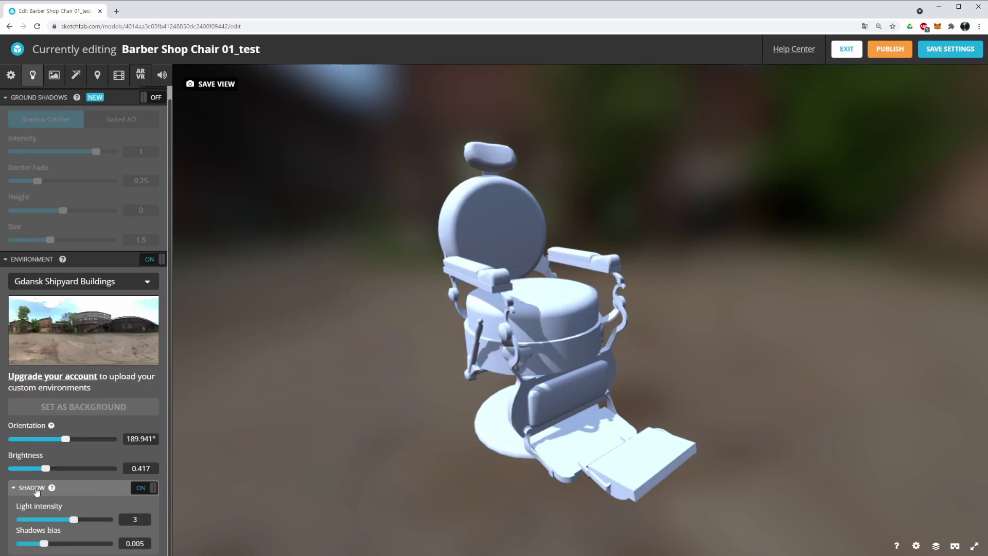
scroll(41, 502, up, 1)
scroll(45, 499, down, 1)
Reduce the environment shadow's light intensity to 2.5 and the environment brightness to about 0.3926
mouse_move(74, 520)
mouse_down()
mouse_move(93, 519)
mouse_move(66, 521)
mouse_move(70, 528)
mouse_up()
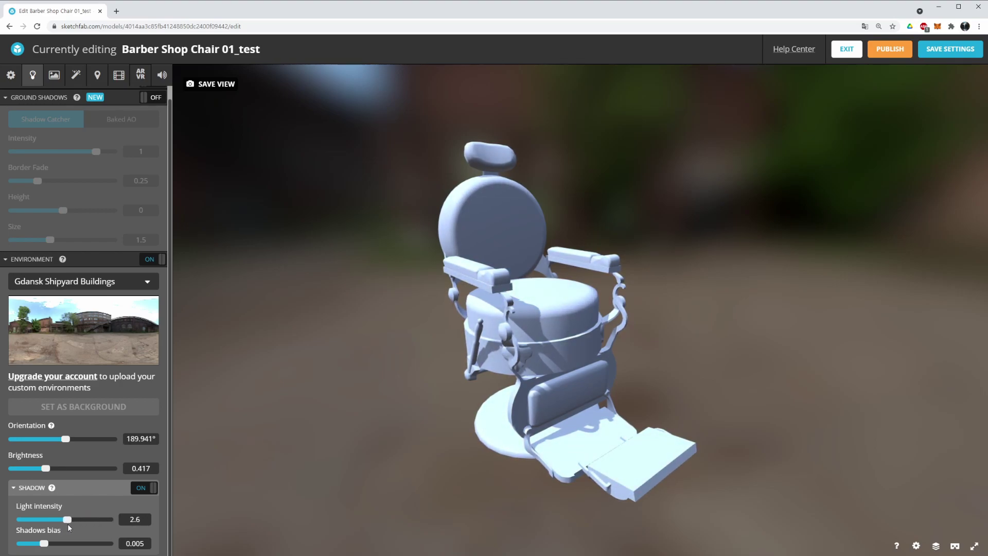
drag(216, 481, 239, 466)
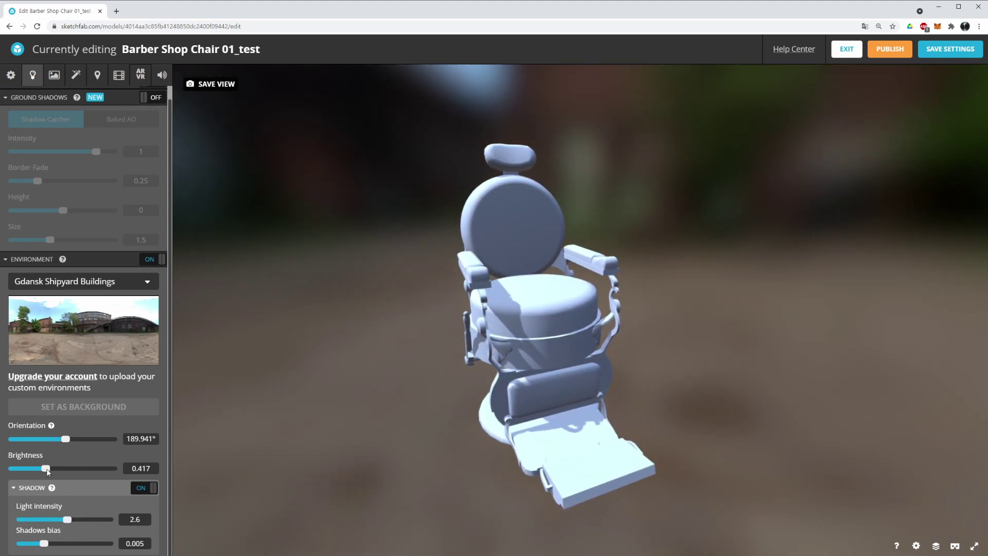
mouse_move(47, 470)
mouse_down()
mouse_move(73, 469)
mouse_move(40, 469)
mouse_move(45, 476)
mouse_up()
mouse_move(68, 522)
mouse_down()
mouse_move(82, 522)
mouse_move(56, 523)
mouse_move(65, 523)
mouse_up()
mouse_move(466, 345)
mouse_down()
mouse_move(391, 348)
mouse_move(452, 331)
mouse_move(475, 336)
mouse_up()
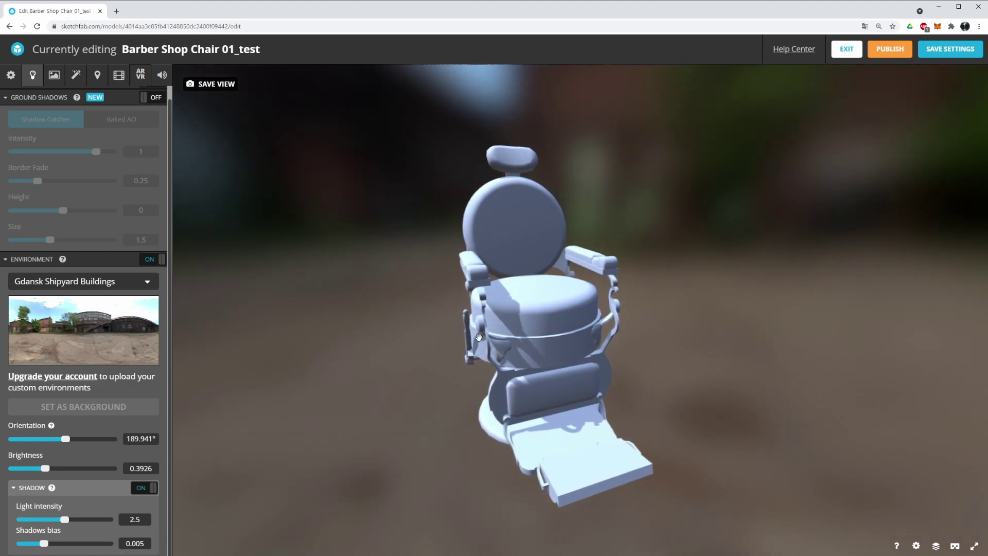
right_drag(474, 336, 396, 391)
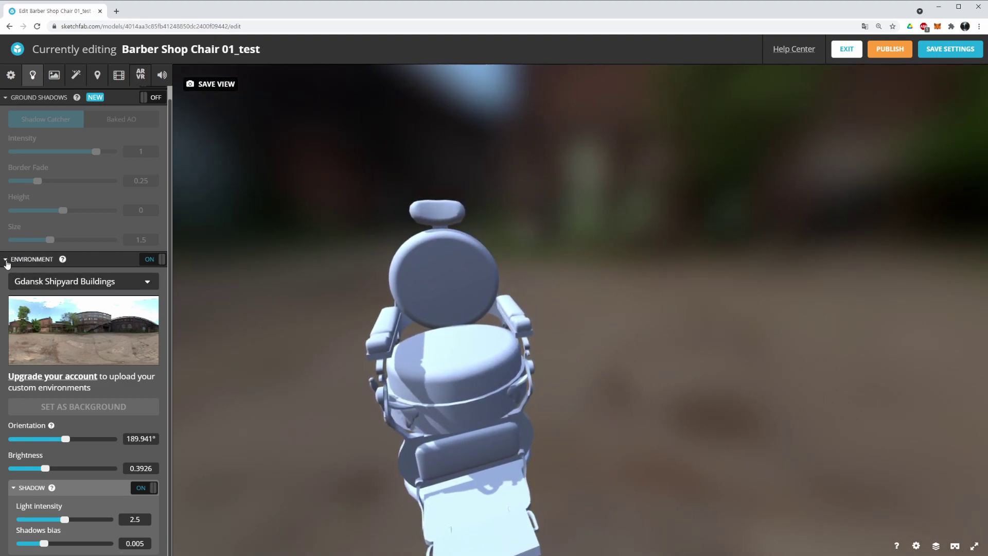
Collapse the environment settings, open the chair's material settings, and choose the M_BarbersChair material
click(7, 262)
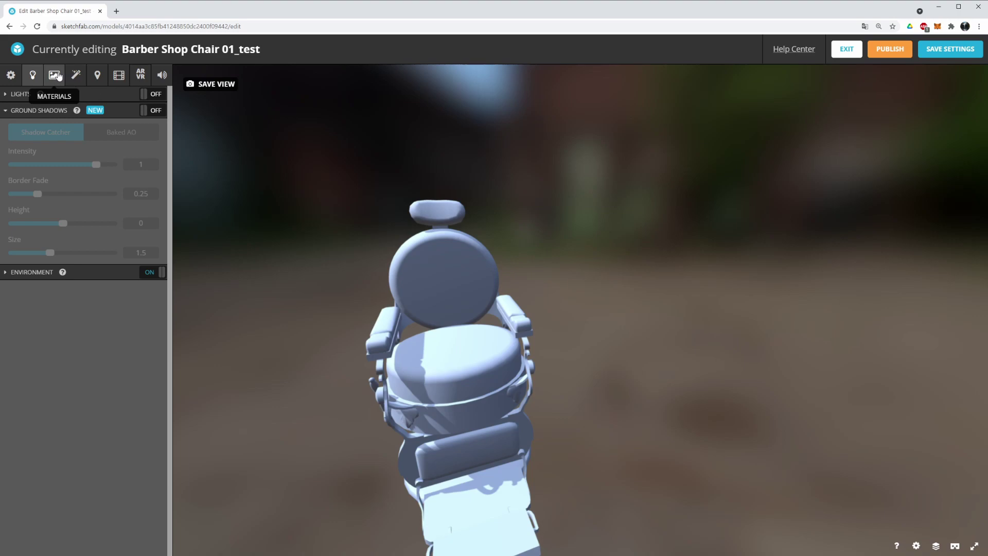
click(58, 76)
right_drag(426, 340, 502, 286)
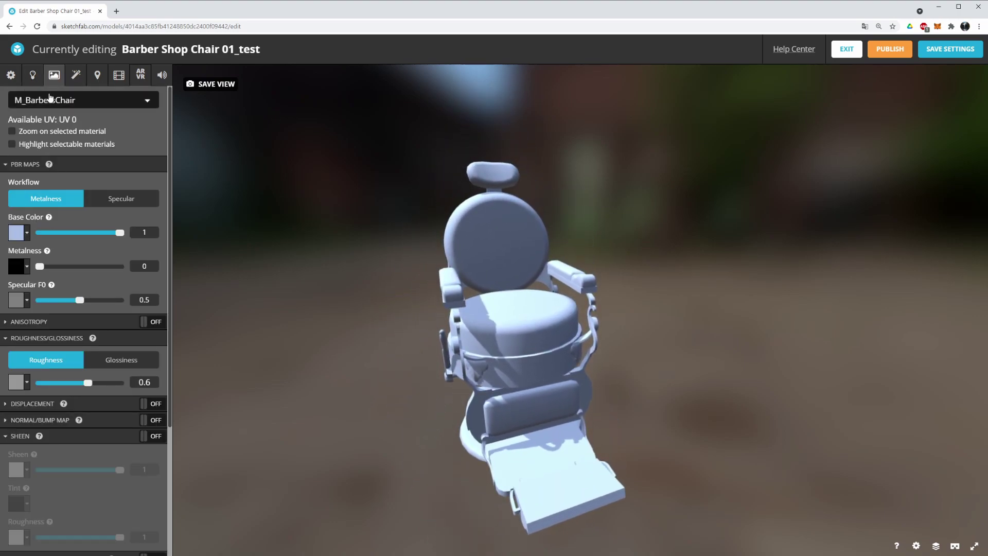
click(147, 103)
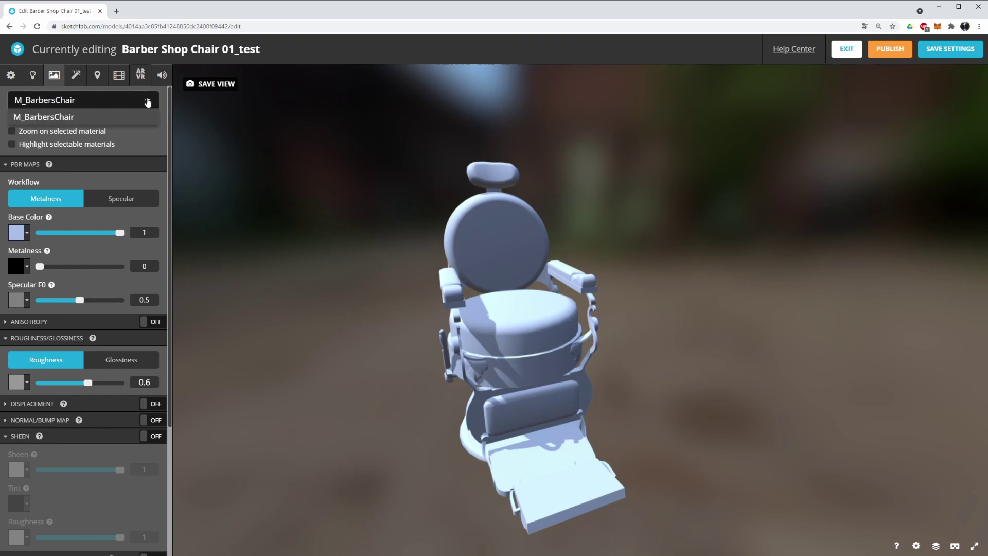
click(39, 119)
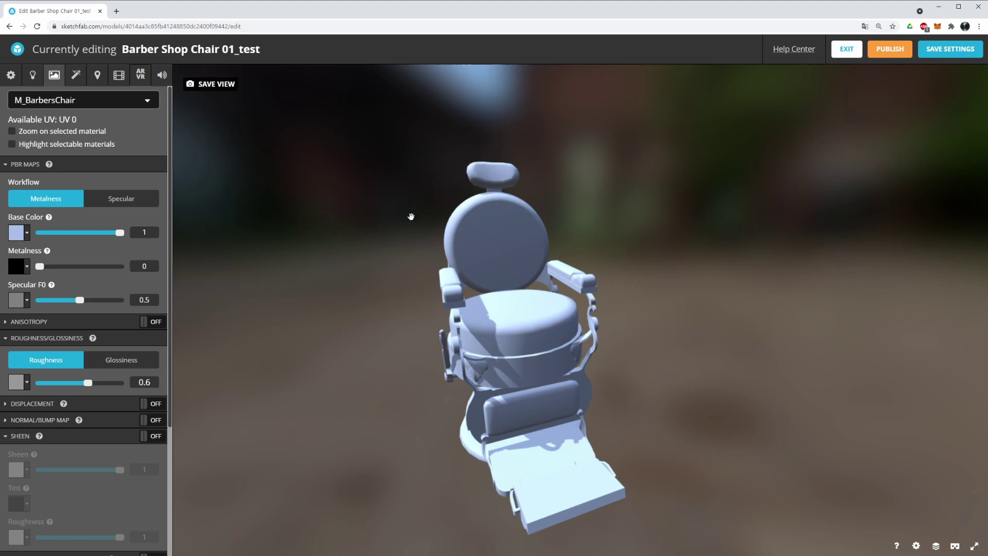
drag(498, 352, 592, 409)
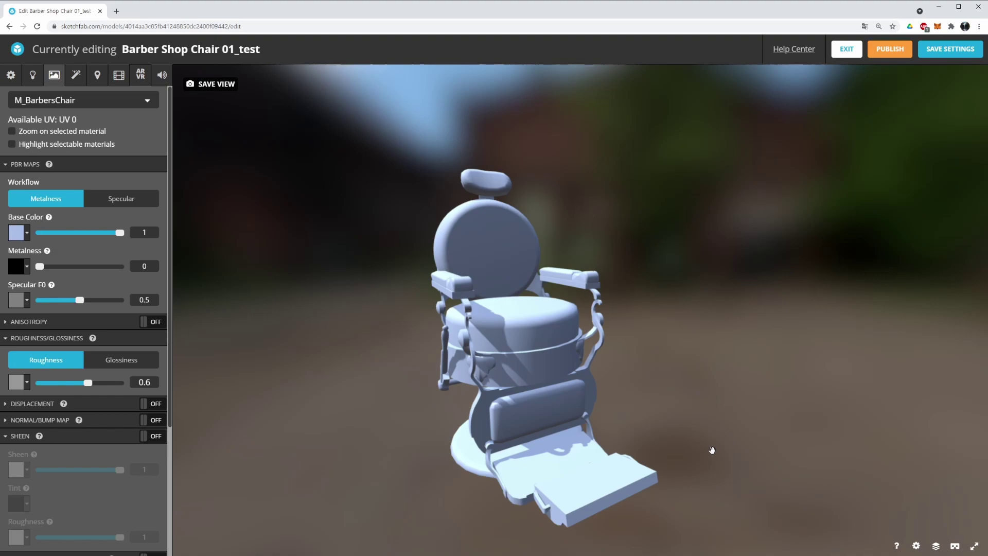
Check which materials are available for the chair, keeping M_BarbersChair selected
click(88, 101)
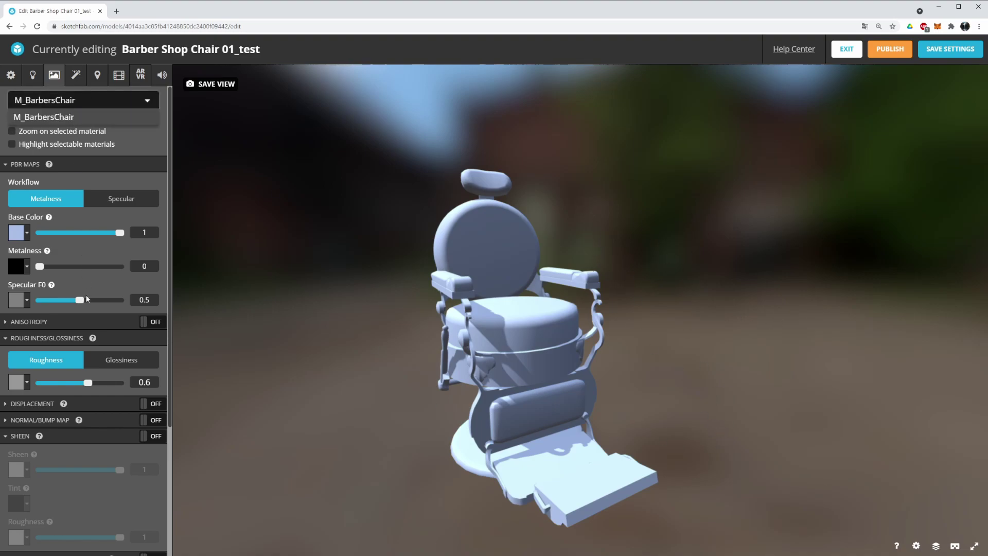
click(113, 118)
click(124, 102)
click(103, 117)
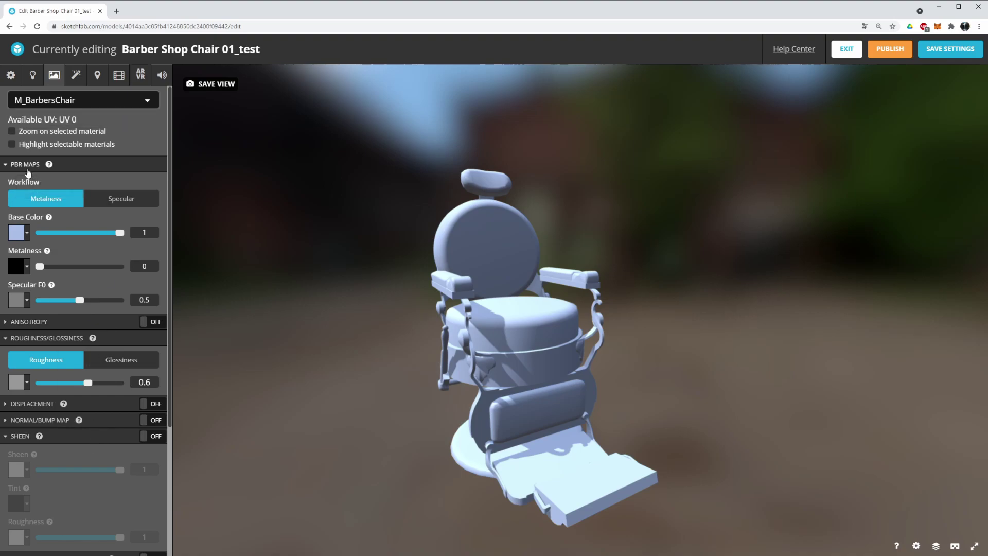
click(109, 101)
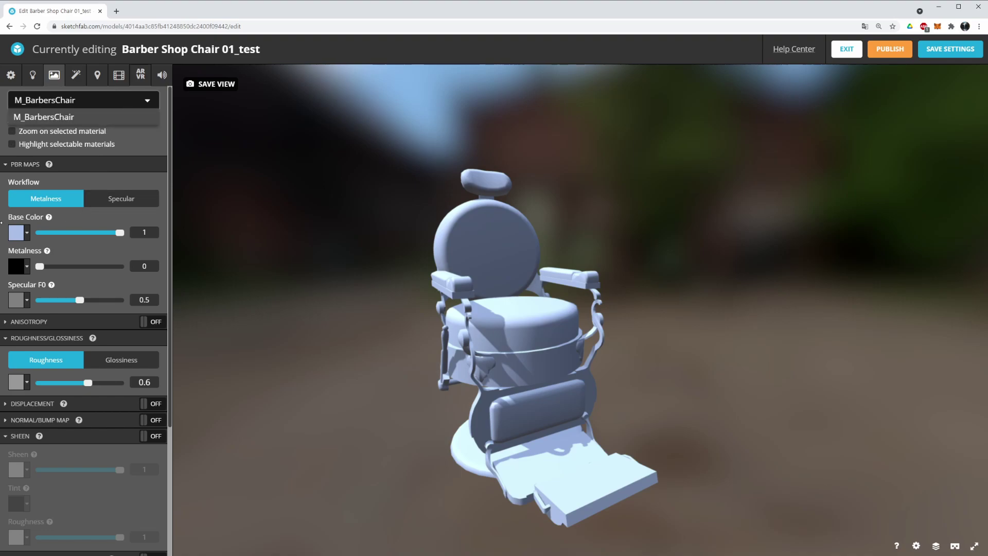
click(153, 120)
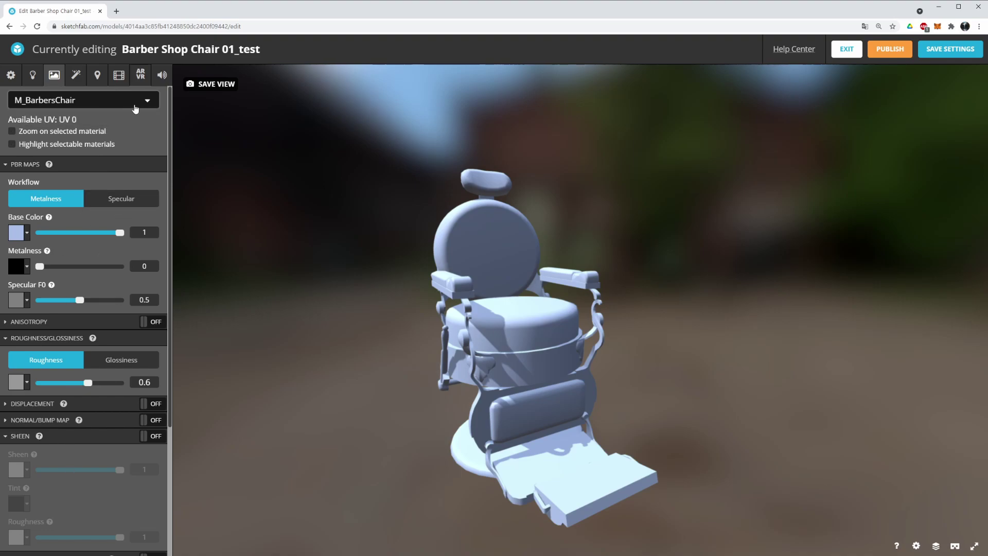
Select the chair's material in the model and enable zooming on the selected material
drag(274, 149, 280, 159)
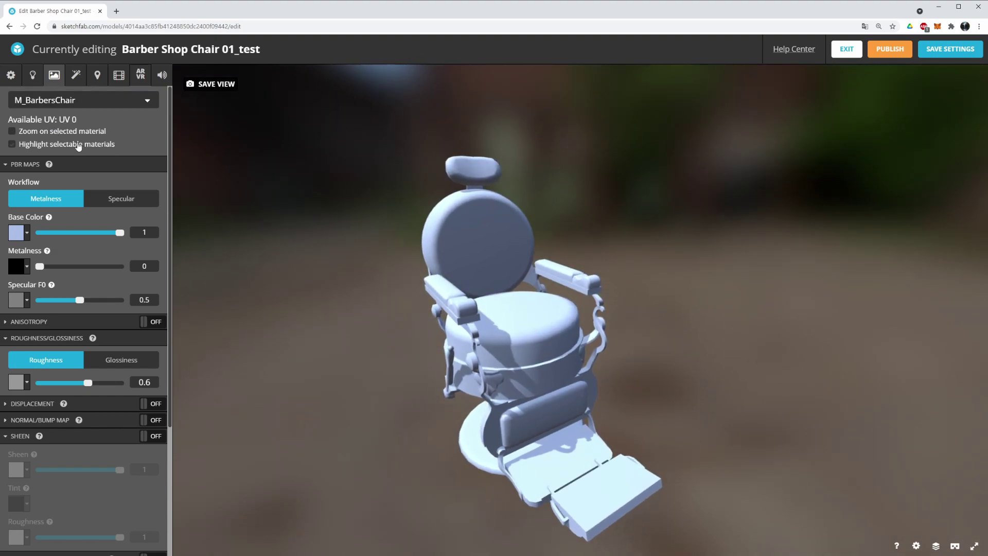
click(486, 317)
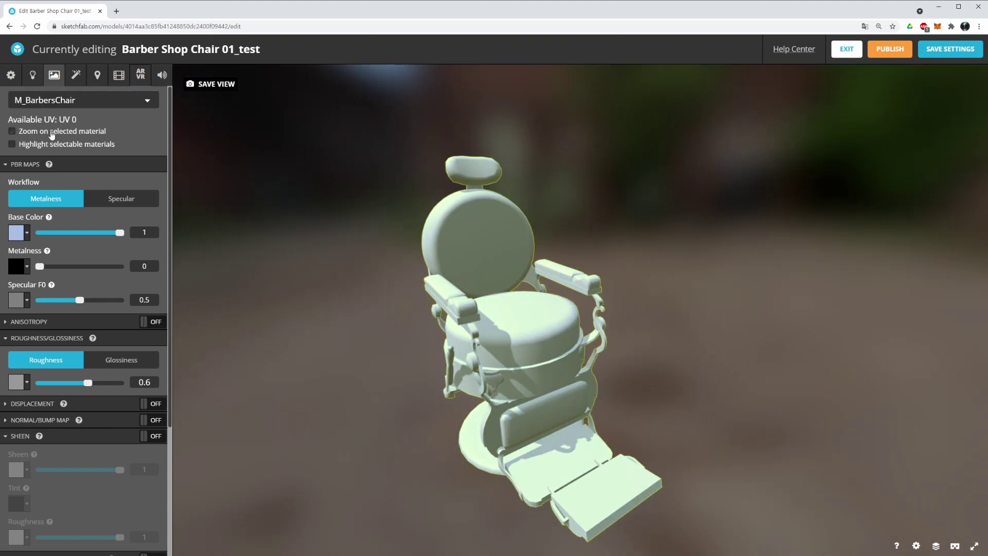
click(11, 133)
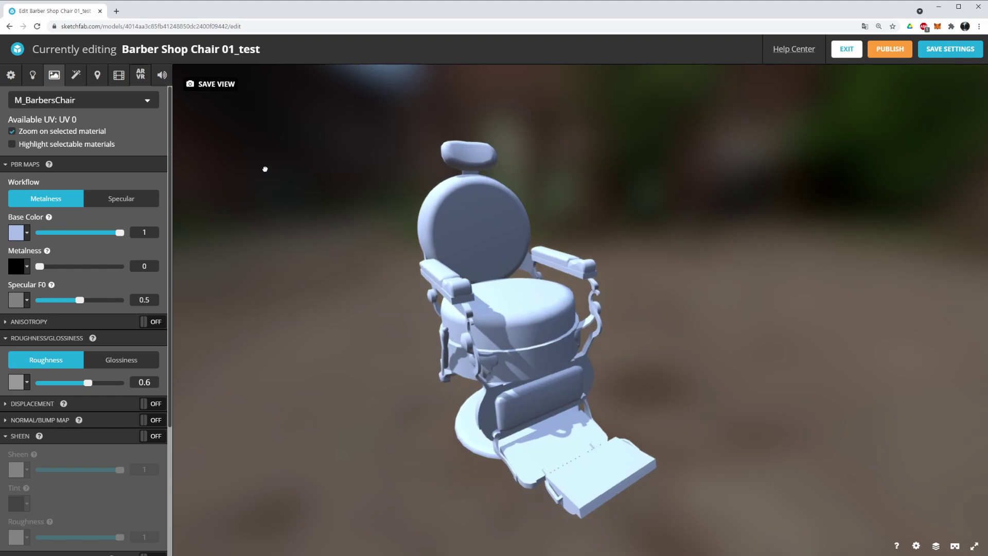
mouse_move(52, 167)
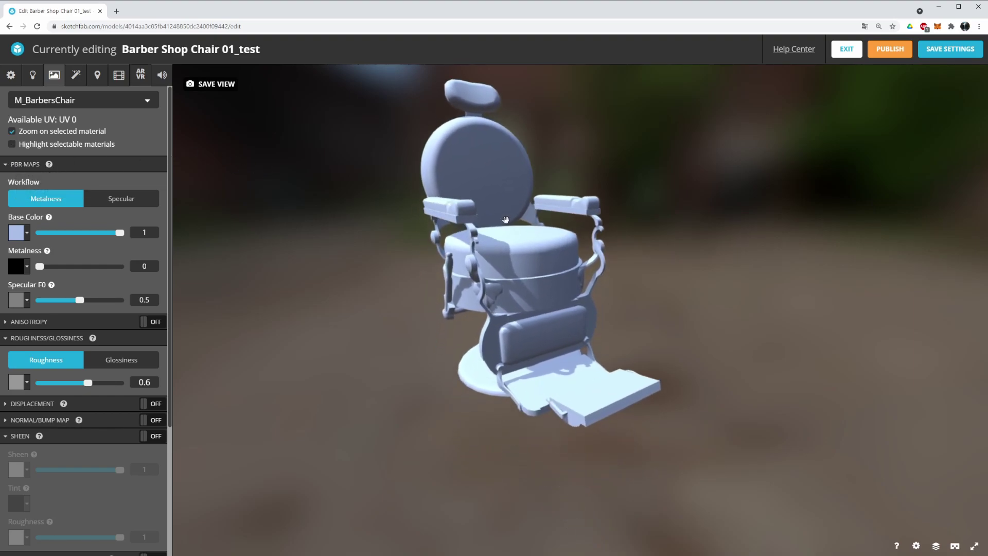
scroll(493, 216, up, 5)
scroll(495, 217, down, 5)
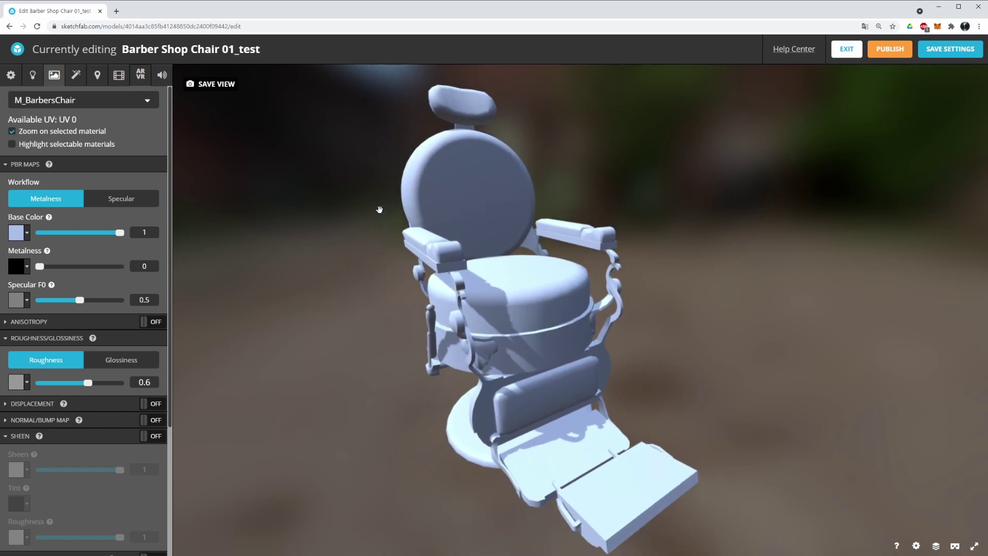
Compare the Specular PBR workflow with Metalness, and return to Metalness
click(106, 199)
click(58, 199)
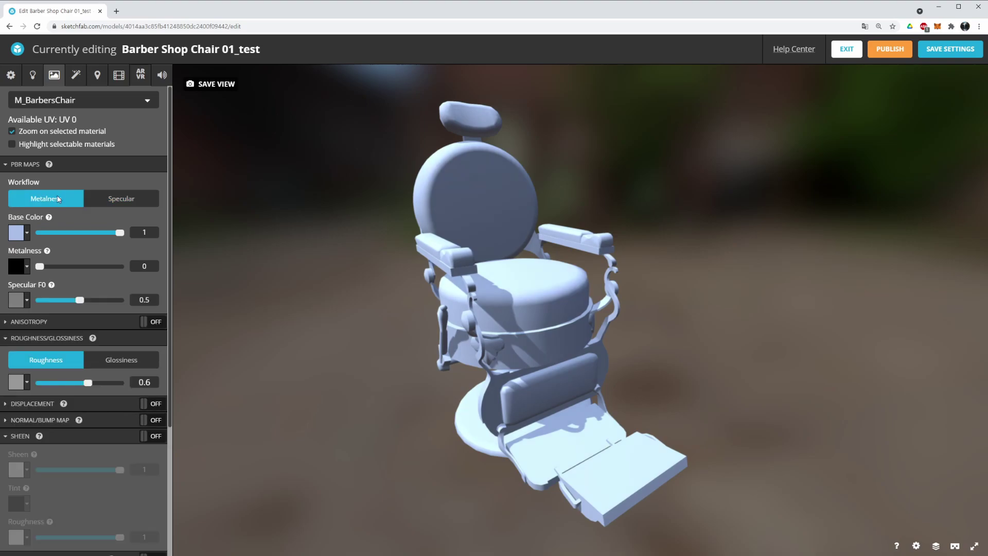
click(122, 201)
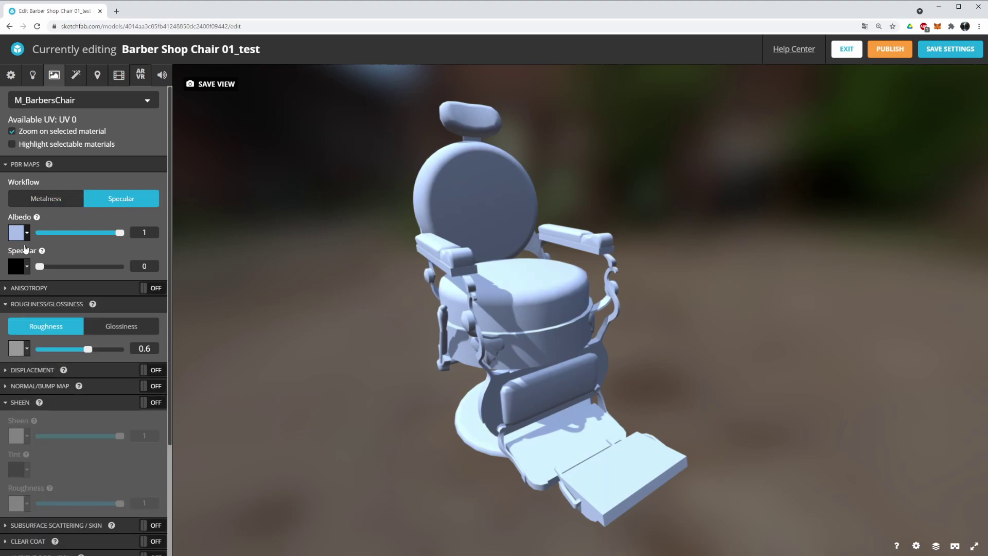
click(46, 199)
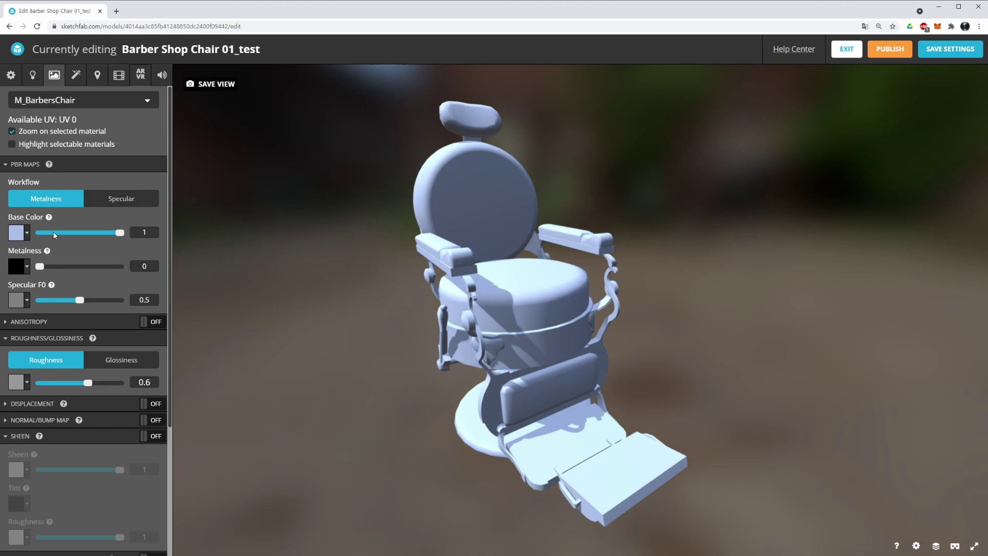
Review the remaining material channels, try the Glossiness mode, and return to Roughness
scroll(26, 342, down, 2)
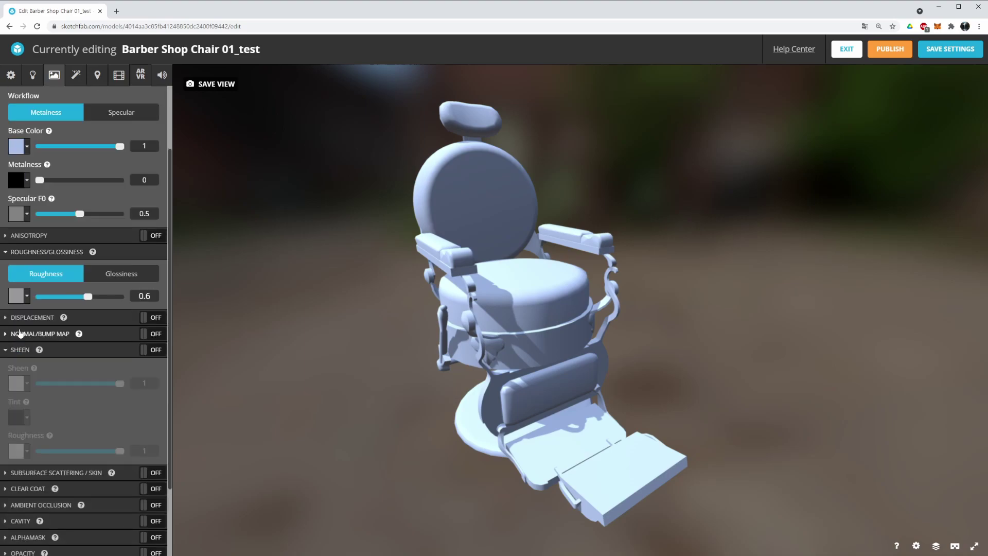
scroll(72, 271, up, 2)
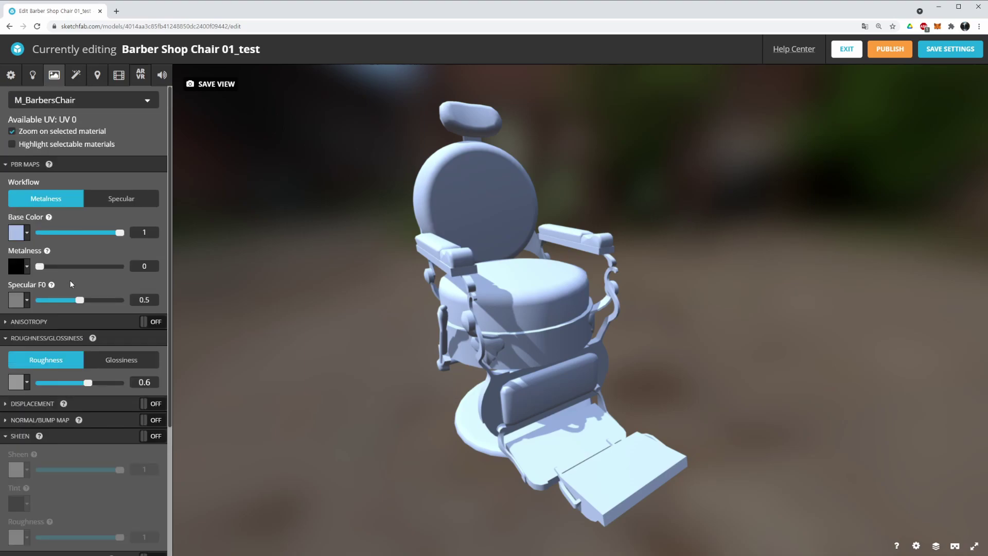
click(116, 362)
click(60, 363)
Try the Specular workflow combined with Glossiness, restore Roughness and Metalness, and read the Specular F0 help
click(128, 198)
click(120, 326)
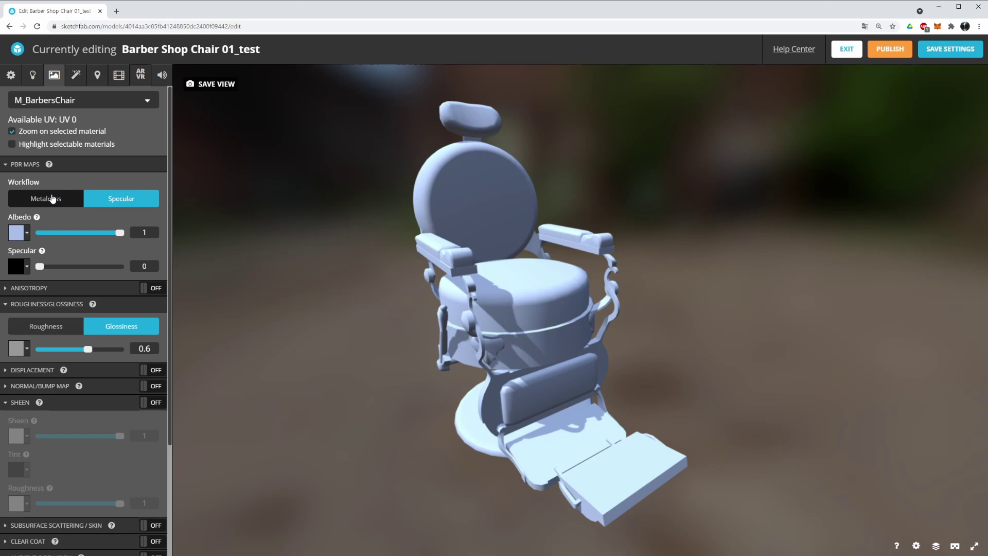
click(59, 327)
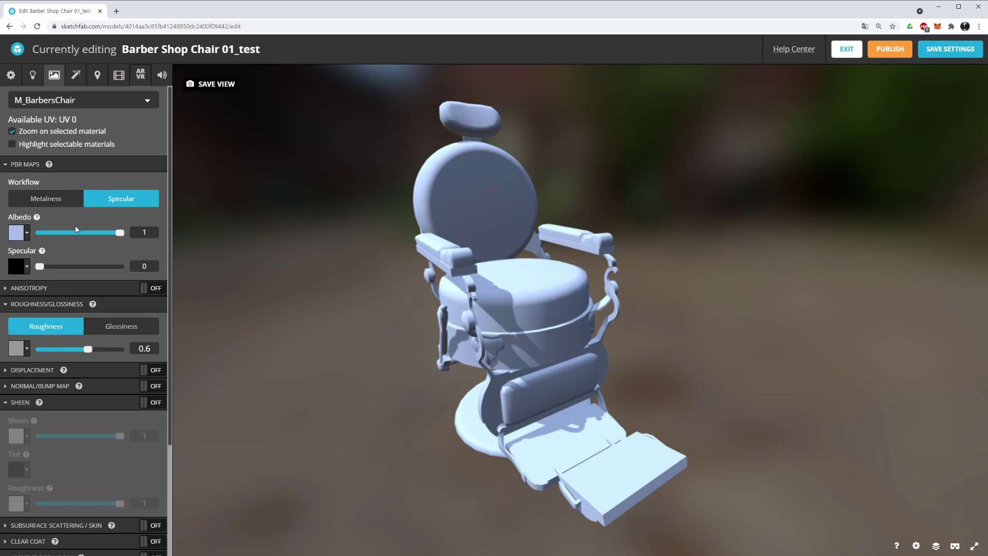
click(64, 193)
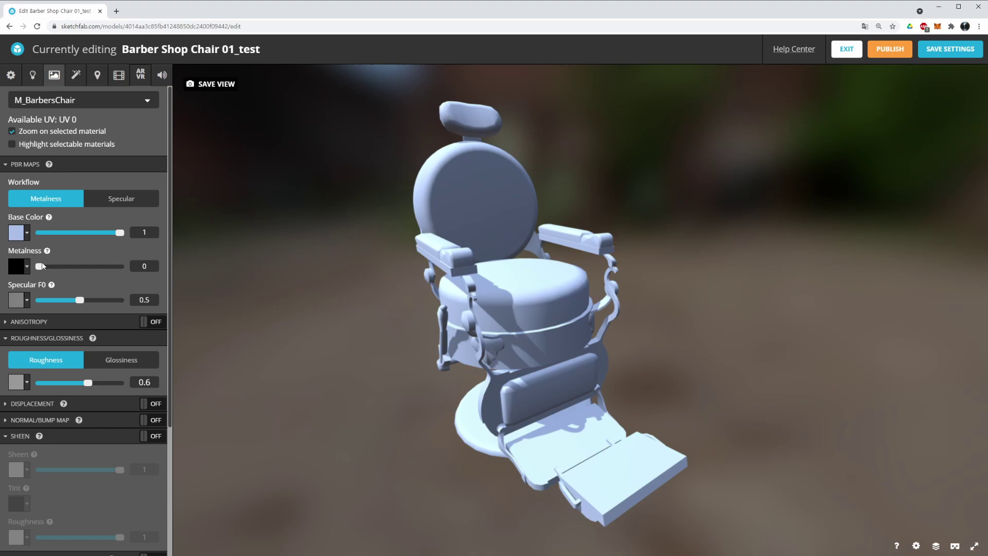
mouse_move(51, 286)
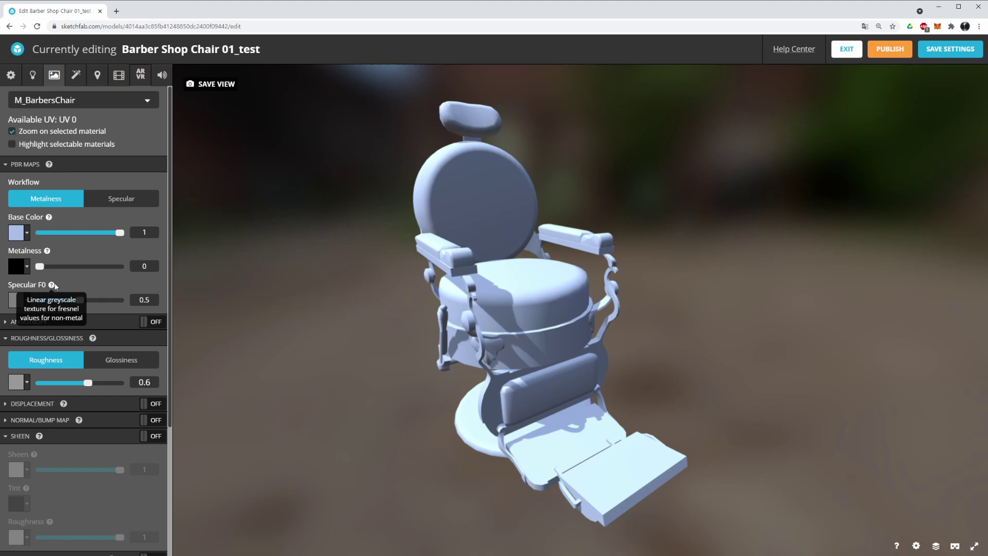
Examine the Albedo help and the chair under the Specular workflow, and switch back to Metalness
click(149, 199)
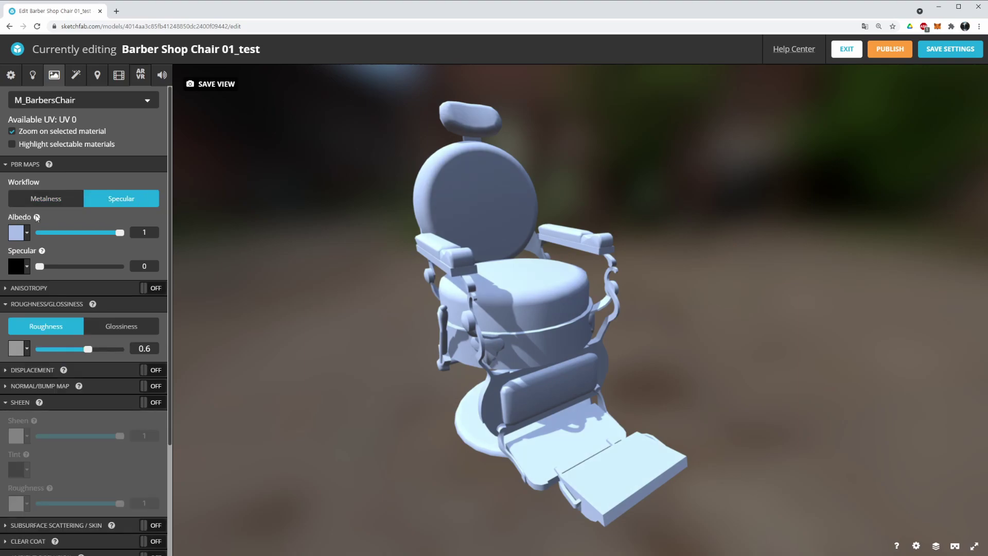
mouse_move(36, 218)
drag(403, 240, 355, 249)
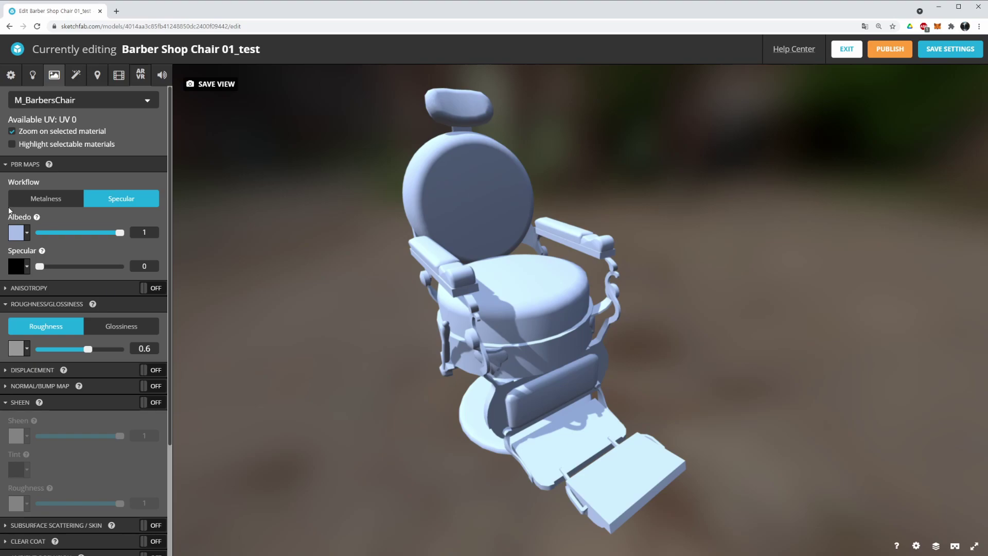
mouse_move(375, 239)
mouse_down()
mouse_move(384, 238)
mouse_move(380, 256)
mouse_up()
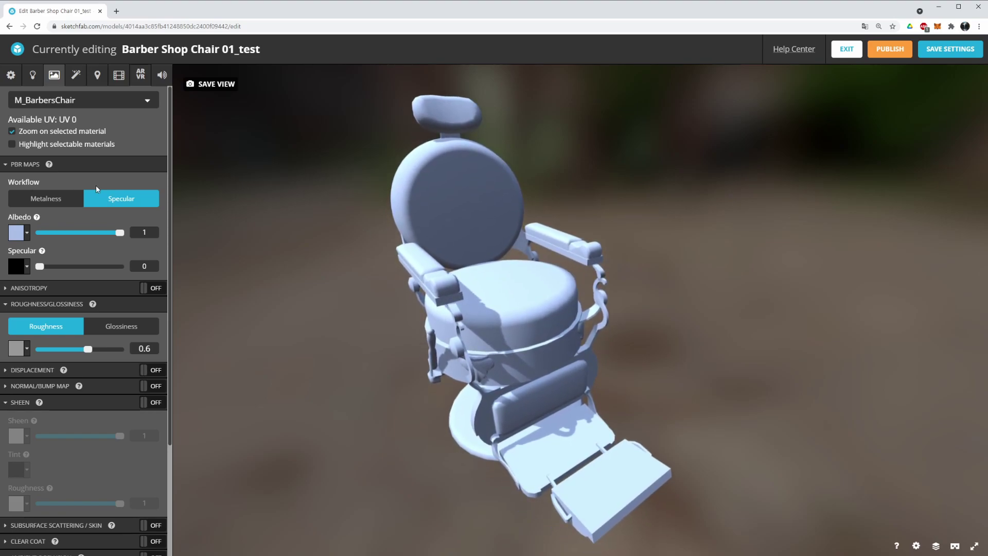
drag(519, 308, 502, 296)
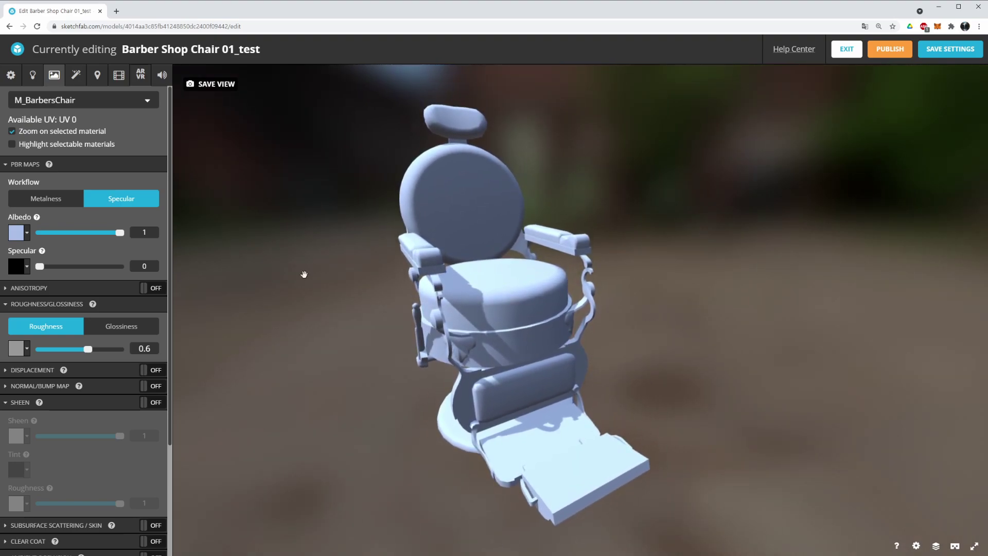
click(74, 202)
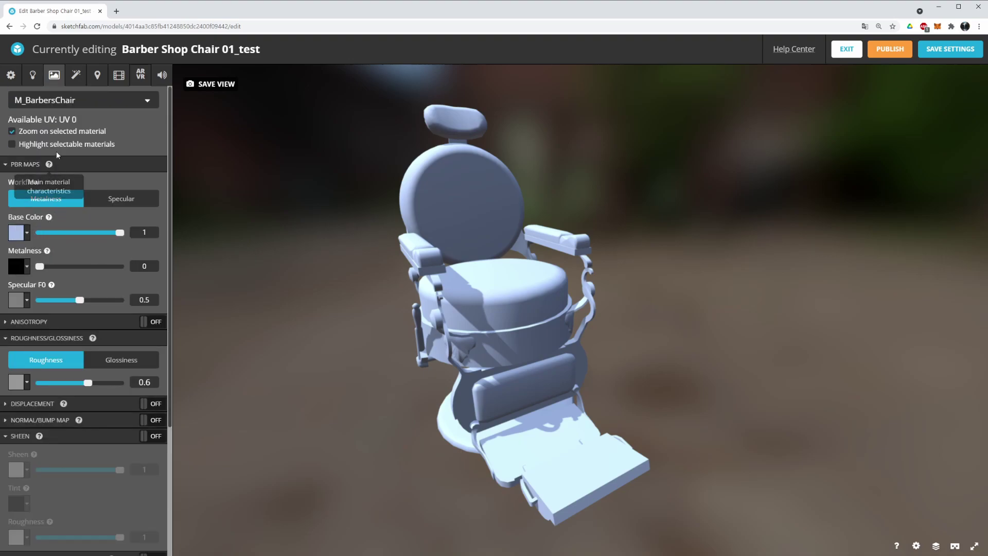
mouse_move(39, 437)
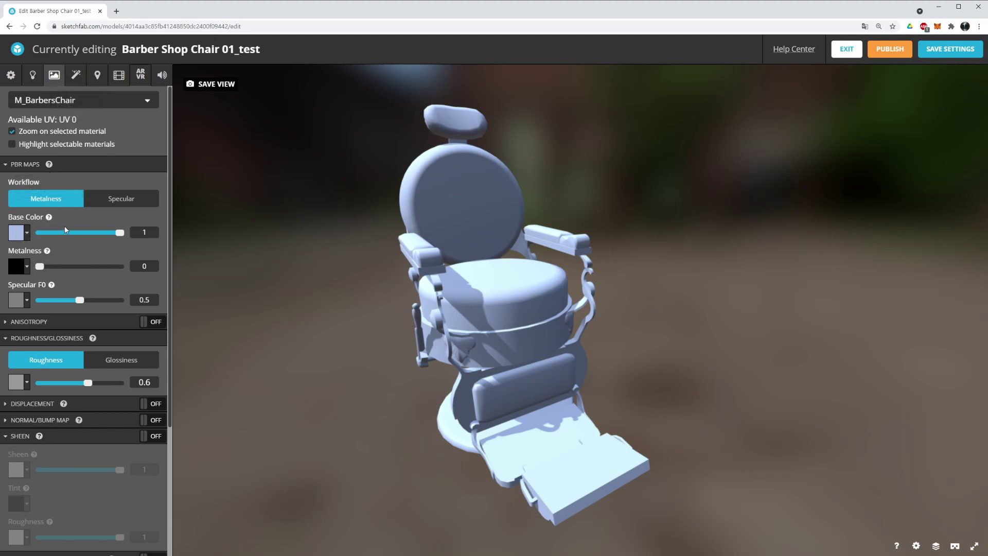
Try the base color in dark blue #2F4977 and in white #FFFFFF, keeping its intensity at 1
mouse_move(122, 236)
mouse_down()
mouse_move(102, 234)
mouse_move(122, 235)
mouse_up()
click(25, 233)
mouse_move(90, 308)
mouse_down()
mouse_move(99, 353)
mouse_move(124, 282)
mouse_move(90, 370)
mouse_move(88, 344)
mouse_up()
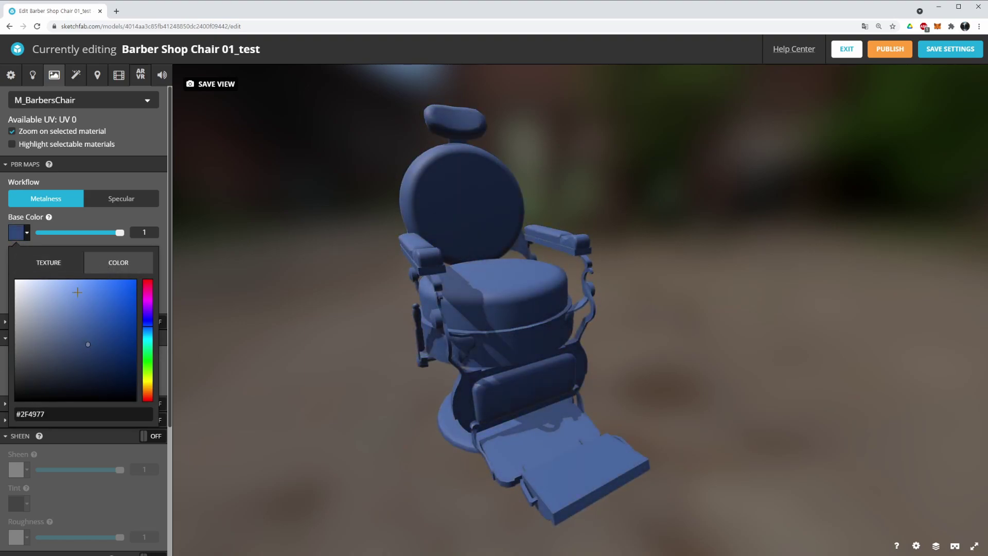
drag(75, 308, 14, 255)
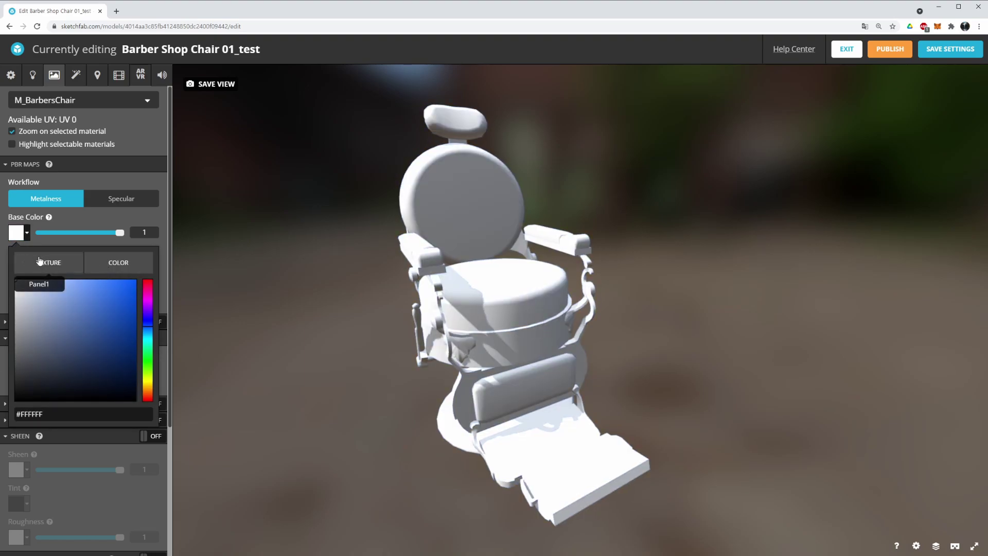
drag(122, 234, 188, 238)
Import BarberShopChair_01_8-bit_Diffuse.png and apply it as the base color texture
click(27, 233)
click(52, 266)
click(57, 292)
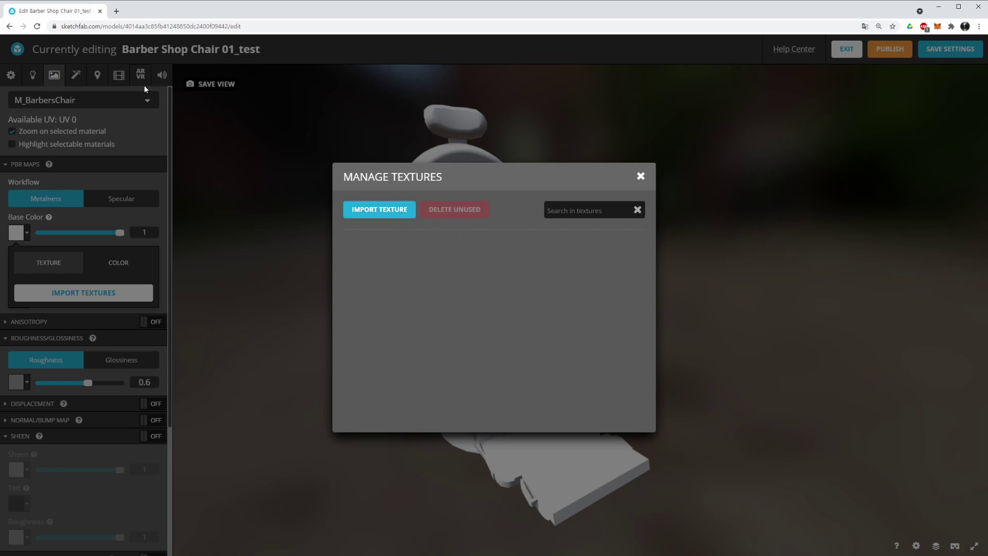
click(390, 211)
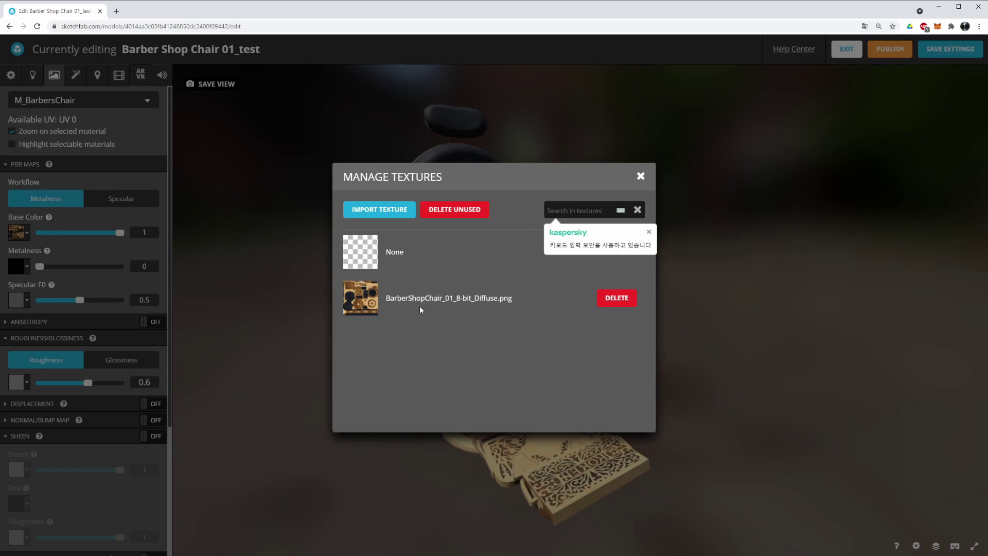
Import the remaining chair textures: BarberShopChair_01_8-bit_Normal.png, BarberShopChair_Metallic.png, BarberShopChair_occ.png and BarberShopChair_roughness.png
click(395, 211)
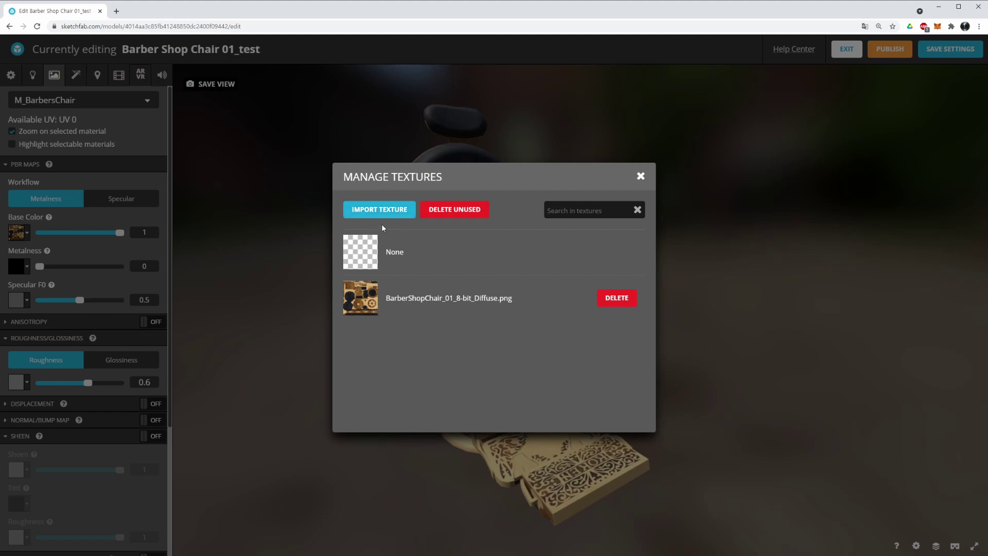
click(377, 209)
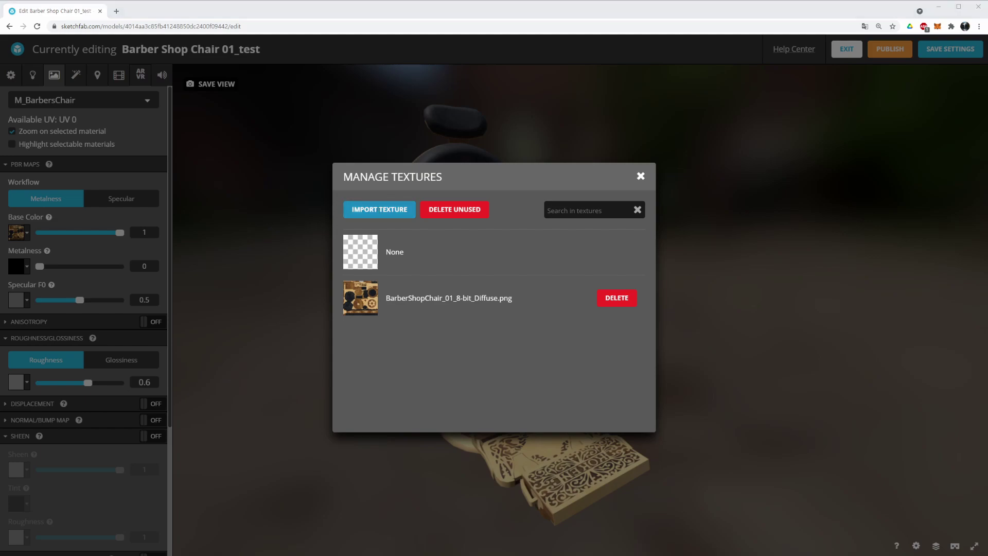
key(Return)
scroll(479, 349, down, 2)
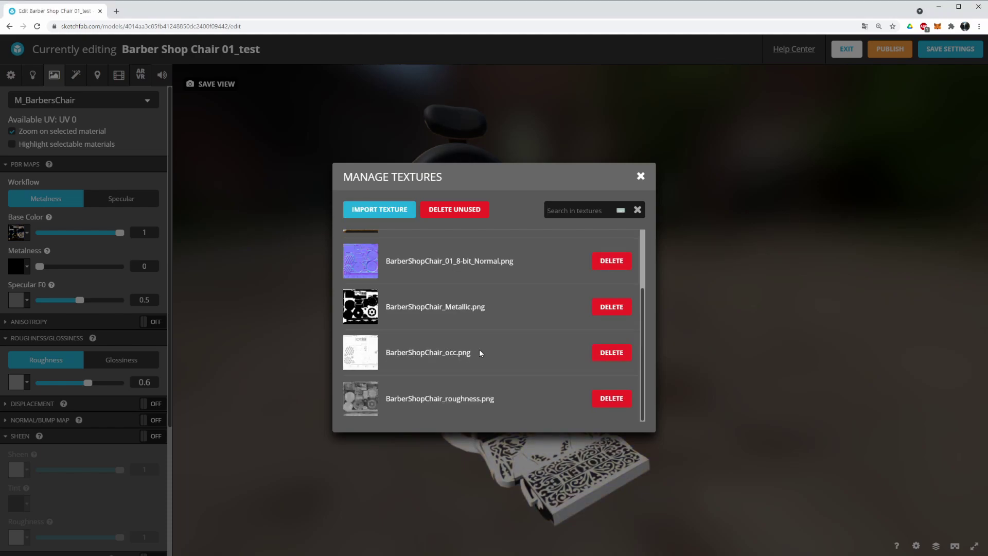
scroll(466, 315, up, 2)
scroll(447, 335, down, 2)
scroll(419, 278, up, 2)
scroll(412, 237, down, 2)
scroll(431, 234, up, 2)
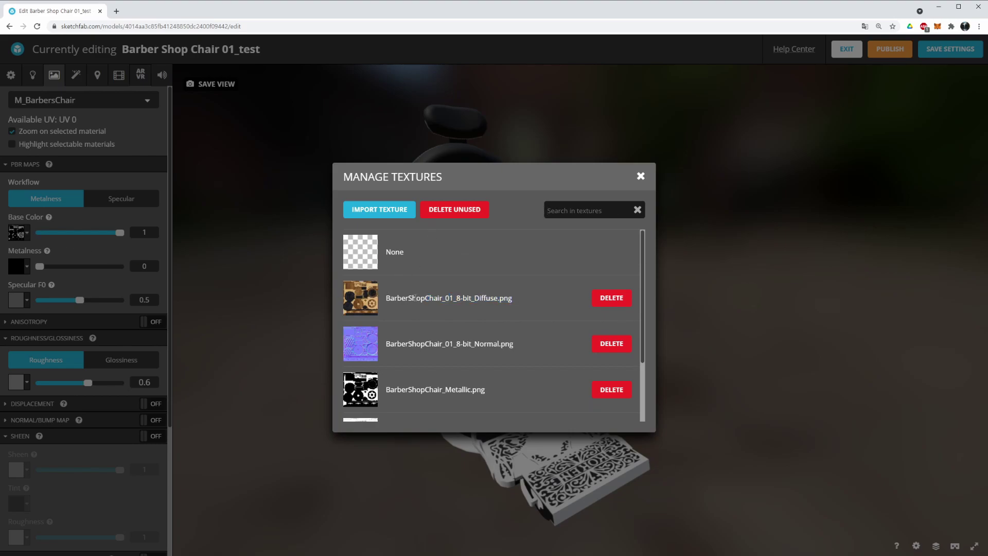
Reapply BarberShopChair_01_8-bit_Diffuse.png as the base color texture at intensity 1 and inspect the chair up close
click(360, 298)
drag(437, 295, 479, 286)
scroll(516, 291, up, 5)
scroll(479, 286, up, 8)
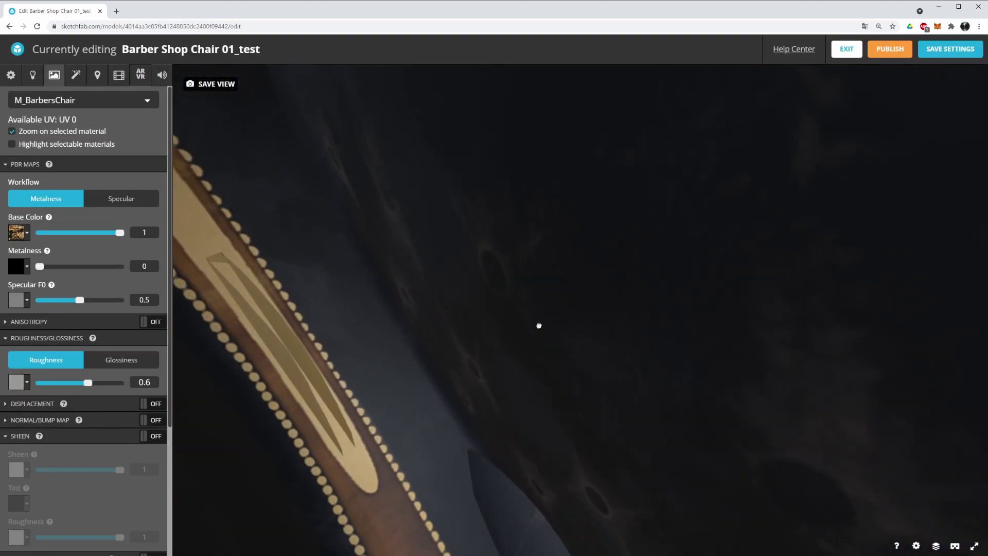
scroll(539, 326, down, 5)
drag(539, 326, 453, 288)
scroll(453, 288, down, 8)
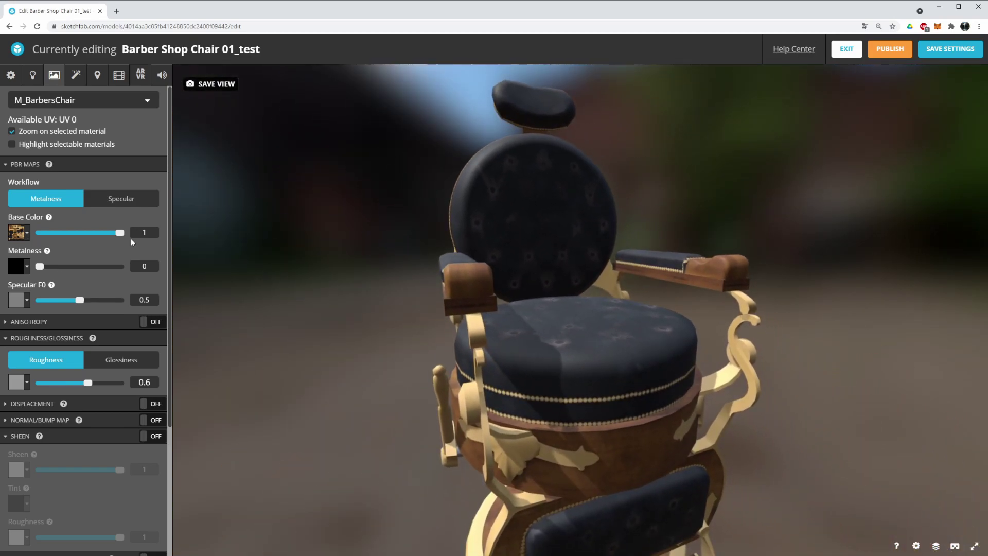
drag(121, 233, 291, 249)
drag(418, 296, 415, 277)
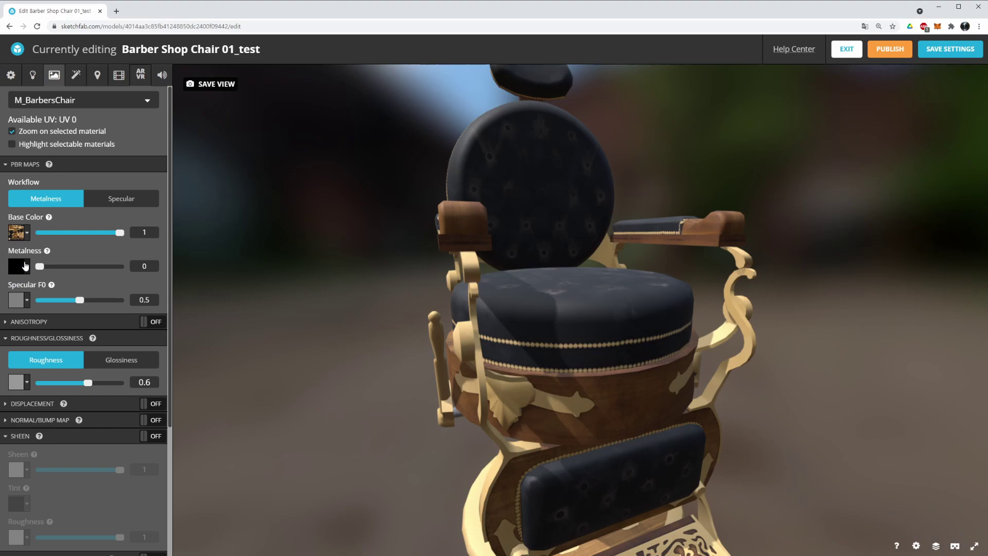
Apply BarberShopChair_Metallic.png as the metalness texture with intensity 1 and inspect the metal parts
click(25, 265)
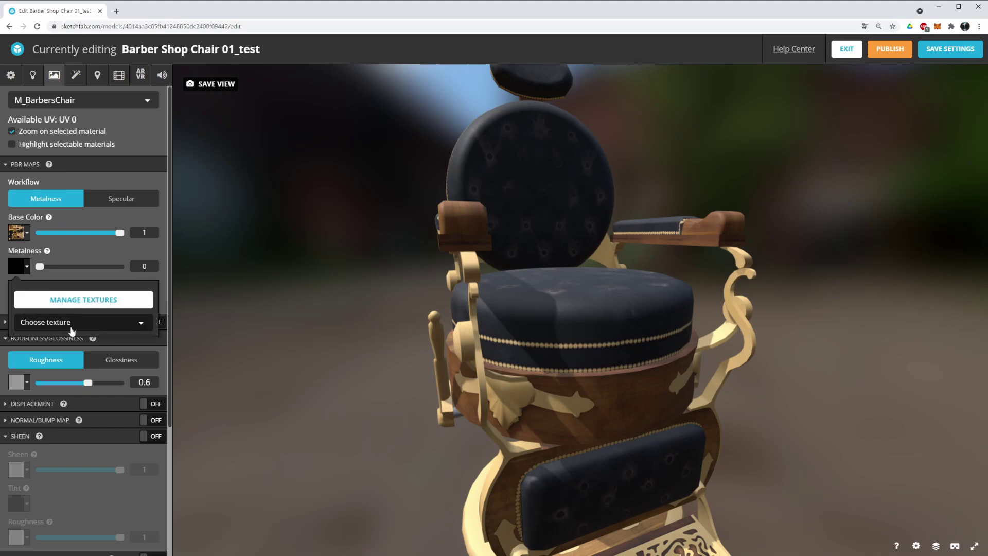
click(124, 323)
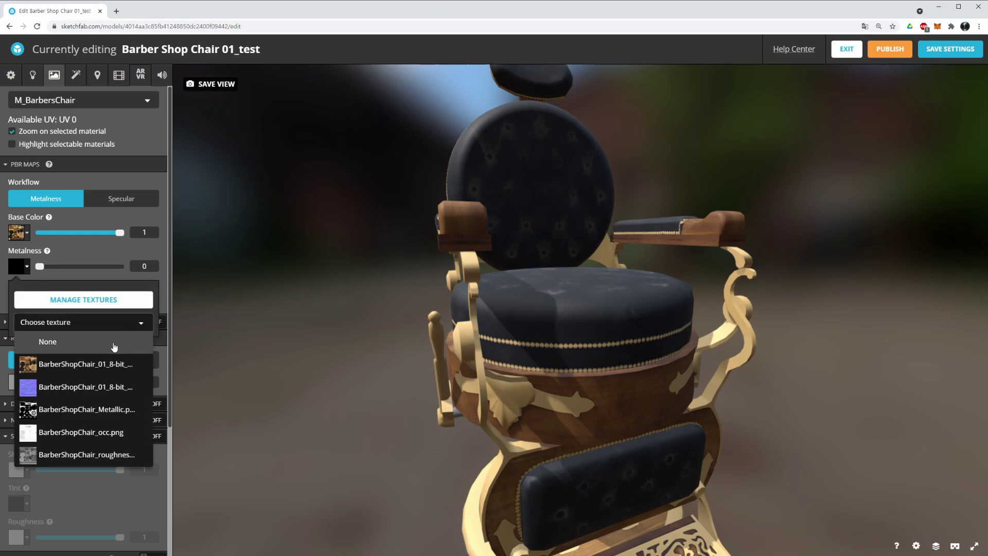
click(96, 408)
drag(437, 340, 452, 286)
scroll(516, 187, up, 3)
drag(550, 176, 469, 191)
mouse_move(119, 267)
mouse_down()
mouse_move(39, 267)
mouse_move(120, 266)
mouse_up()
drag(529, 247, 453, 281)
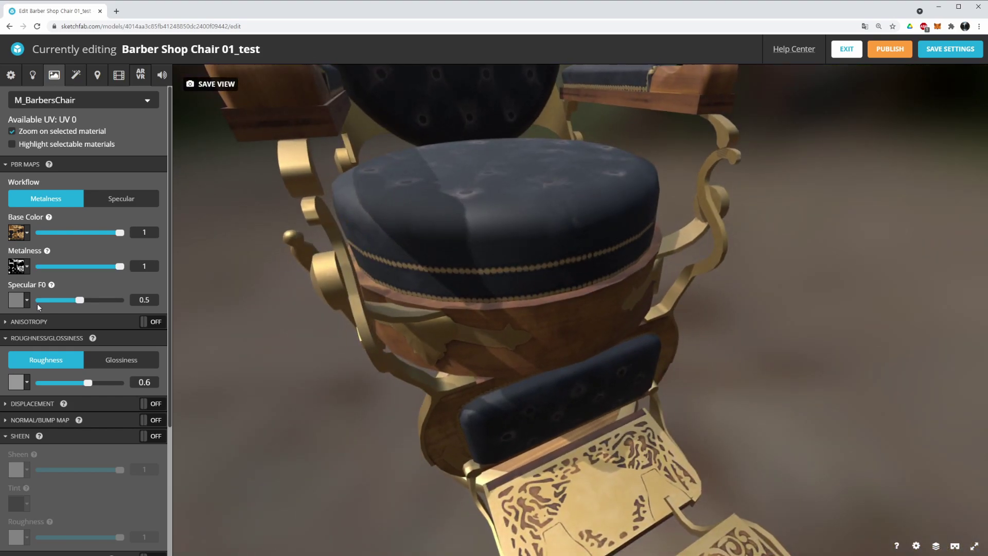
Try Anisotropy on the chair material, switching it on and off to compare the look
click(7, 323)
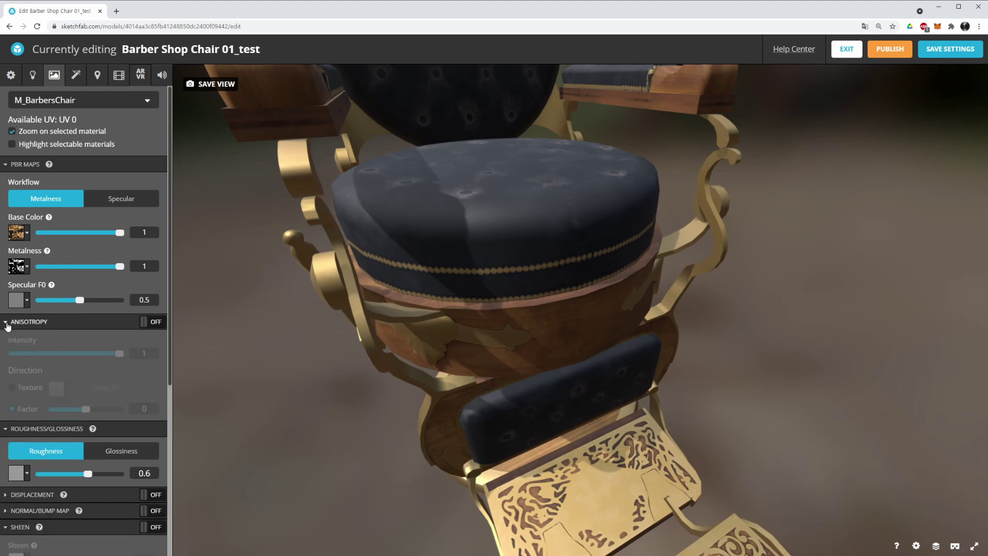
click(147, 322)
click(146, 322)
click(147, 322)
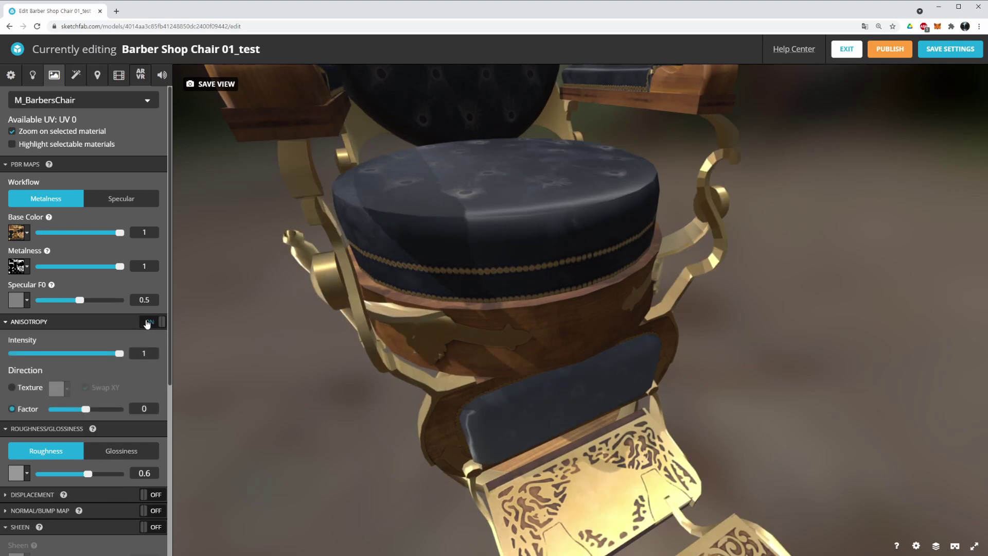
click(146, 322)
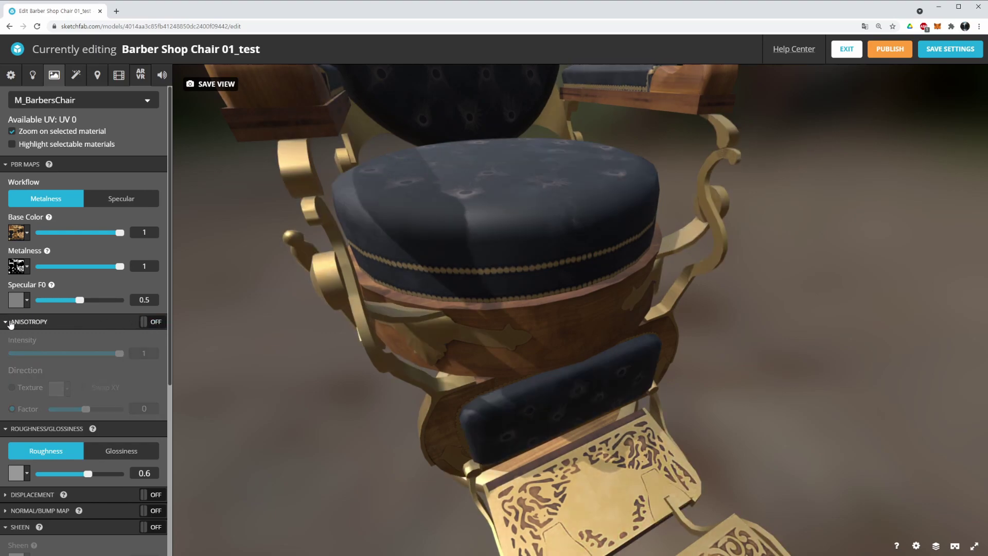
click(10, 322)
Try a lower uniform roughness of 0.257 on the chair material
scroll(119, 303, down, 3)
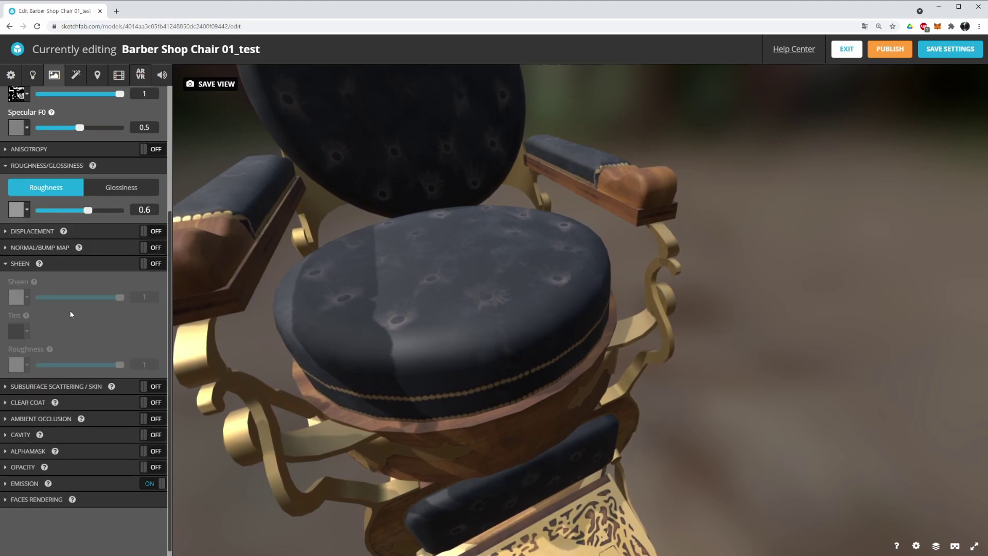
drag(293, 262, 391, 273)
scroll(26, 204, up, 3)
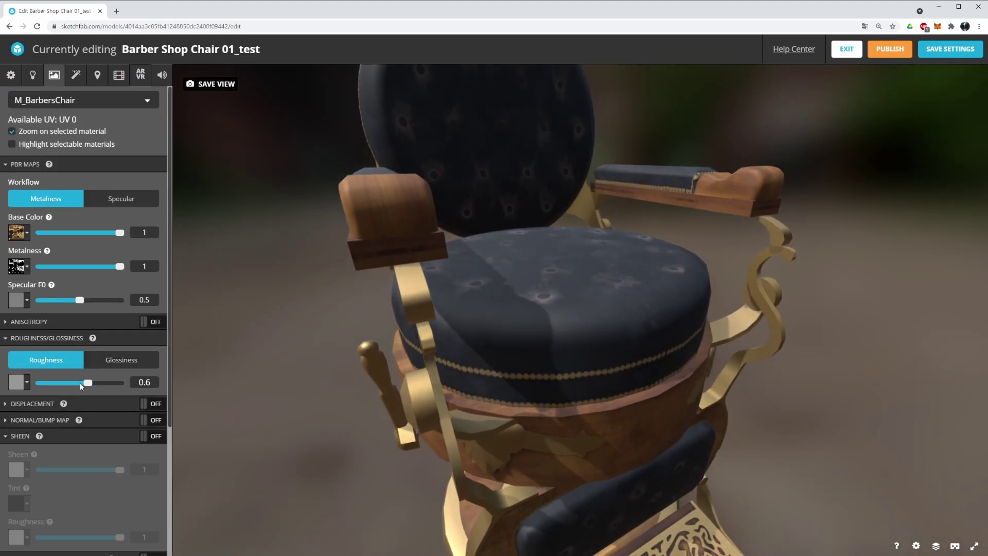
drag(87, 384, 46, 370)
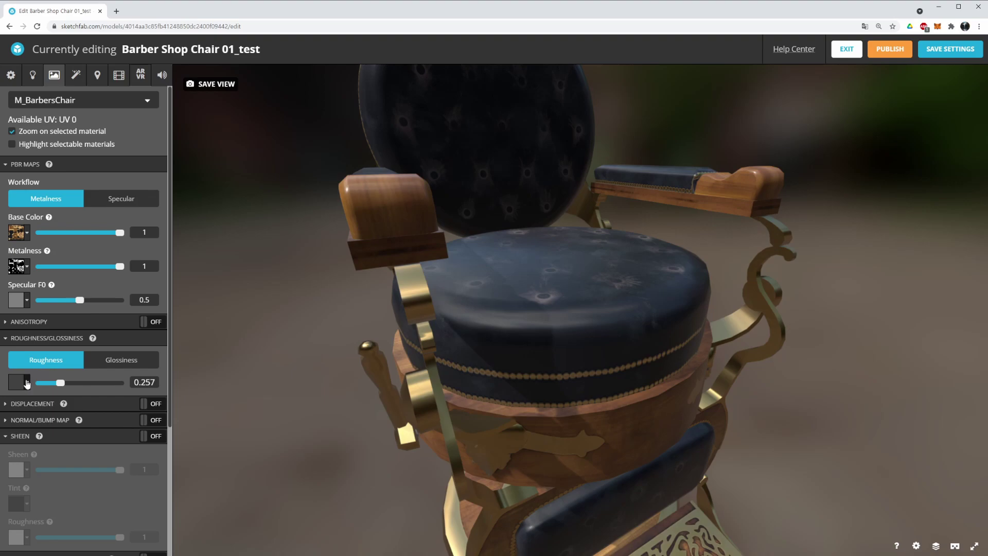
Apply BarberShopChair_roughness.png as the roughness texture at intensity 1 and inspect the chair surfaces
click(26, 383)
click(136, 436)
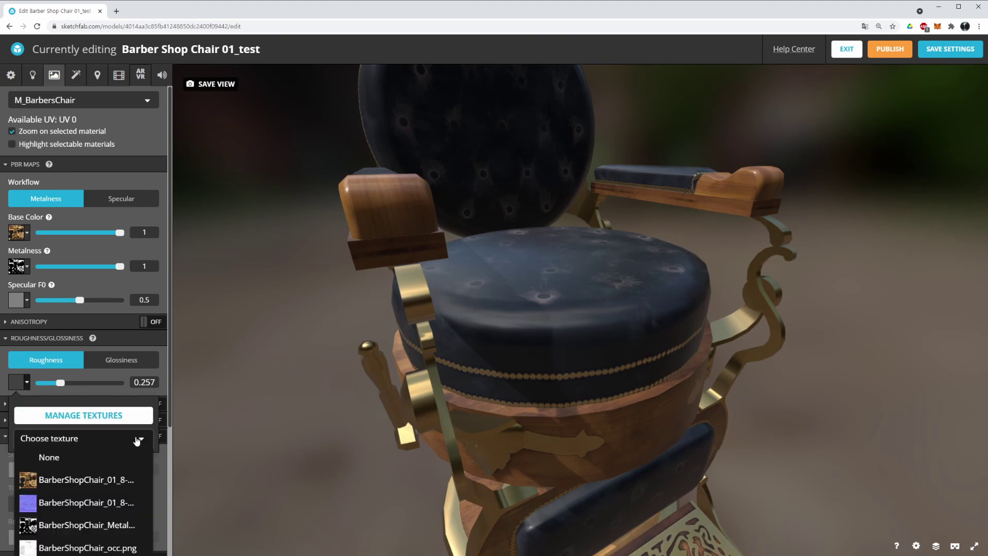
scroll(118, 436, down, 3)
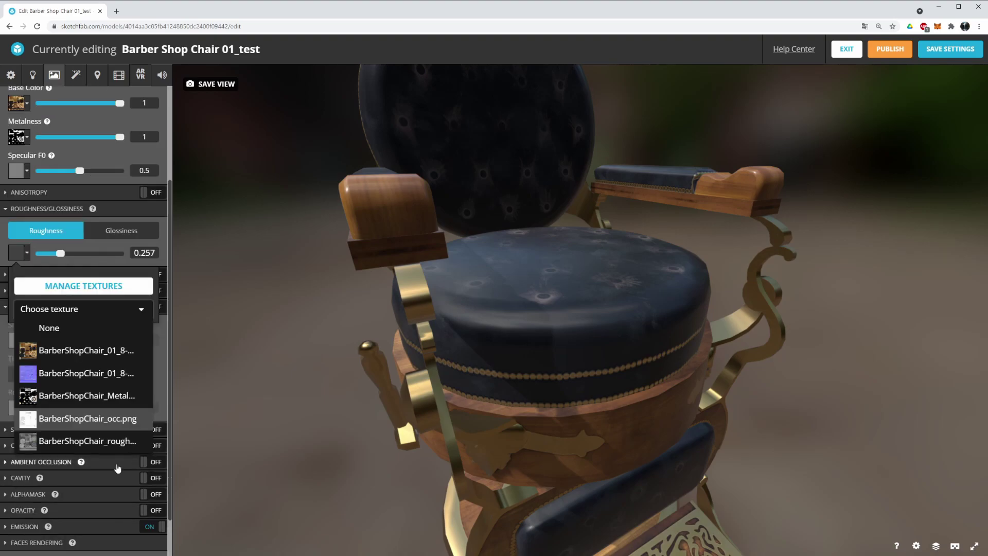
click(71, 440)
drag(437, 370, 493, 234)
drag(119, 253, 550, 241)
mouse_move(609, 251)
mouse_down()
mouse_move(574, 307)
mouse_move(587, 357)
mouse_move(551, 331)
mouse_move(570, 309)
mouse_move(362, 275)
mouse_move(378, 261)
mouse_move(373, 245)
mouse_move(414, 260)
mouse_move(404, 243)
mouse_move(456, 203)
mouse_move(453, 226)
mouse_move(505, 344)
mouse_move(435, 330)
mouse_move(419, 342)
mouse_move(505, 353)
mouse_move(523, 322)
mouse_move(533, 334)
mouse_up()
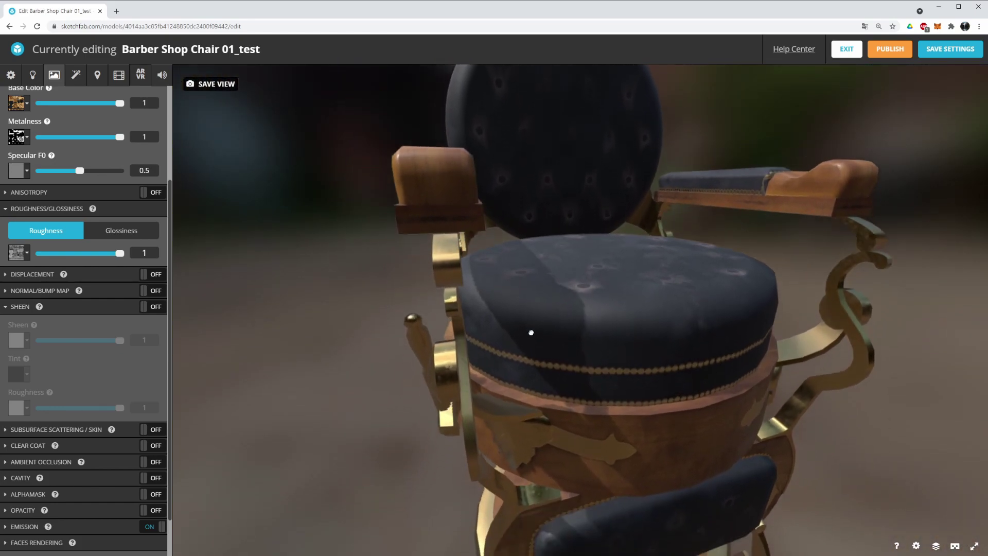
scroll(533, 335, down, 3)
scroll(74, 352, down, 1)
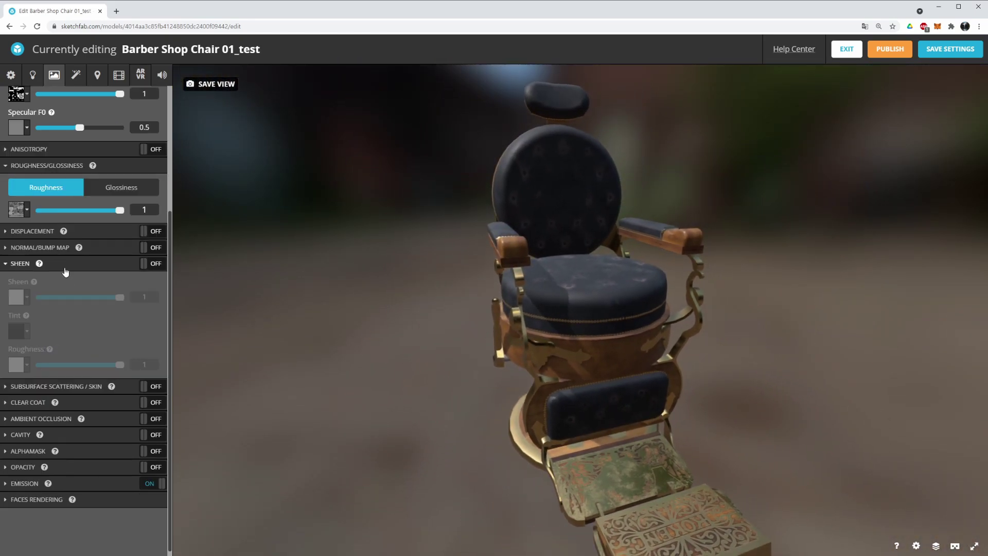
Read the Displacement help and look at its options without enabling it
mouse_move(69, 232)
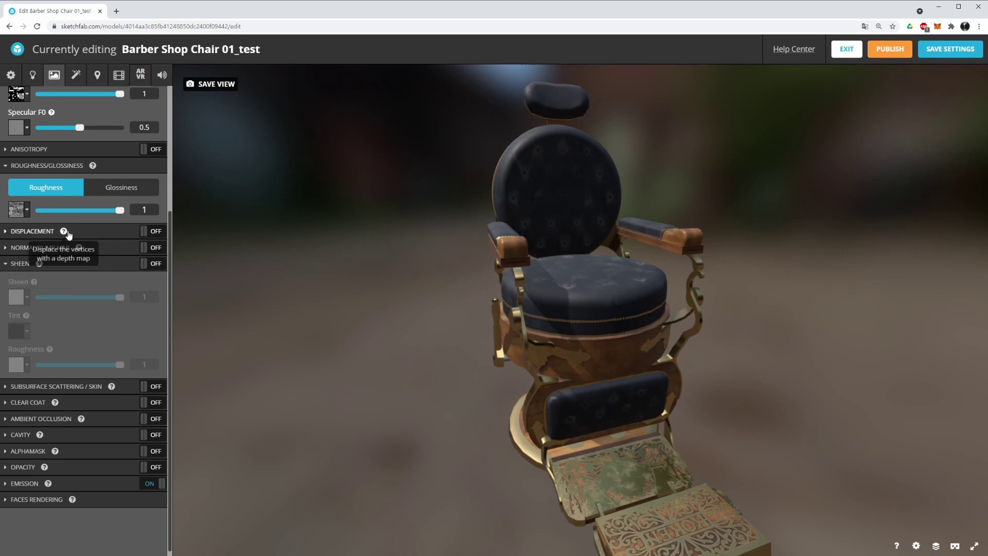
click(6, 232)
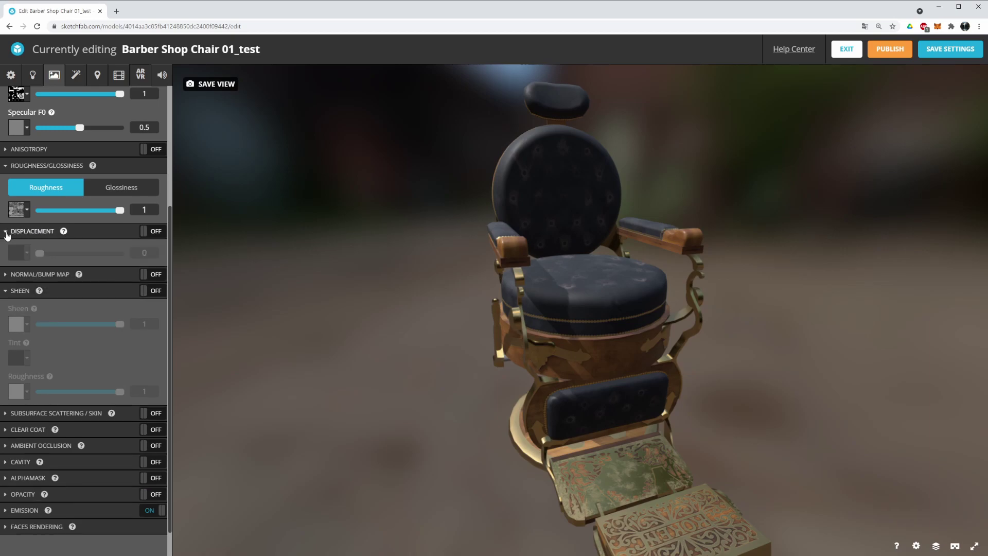
click(6, 232)
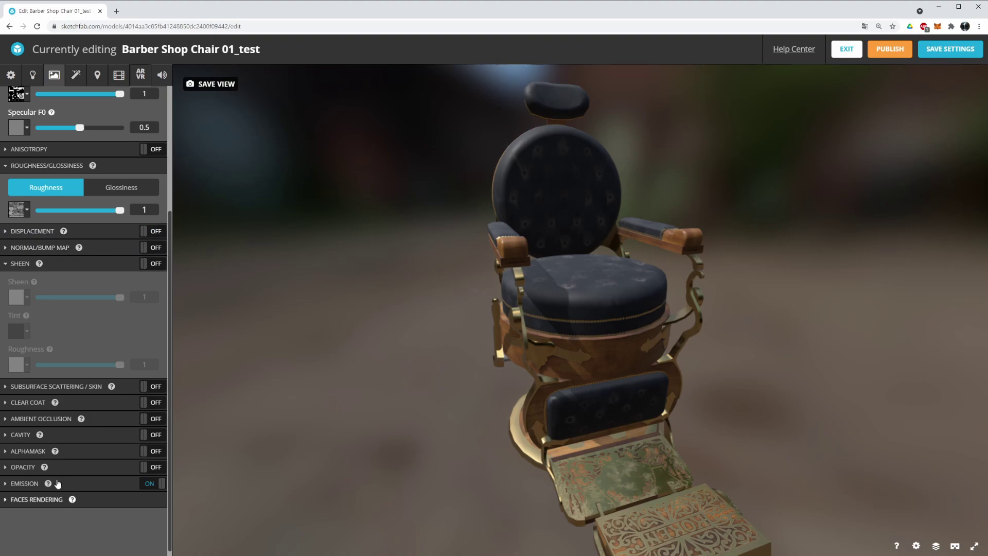
scroll(532, 280, up, 5)
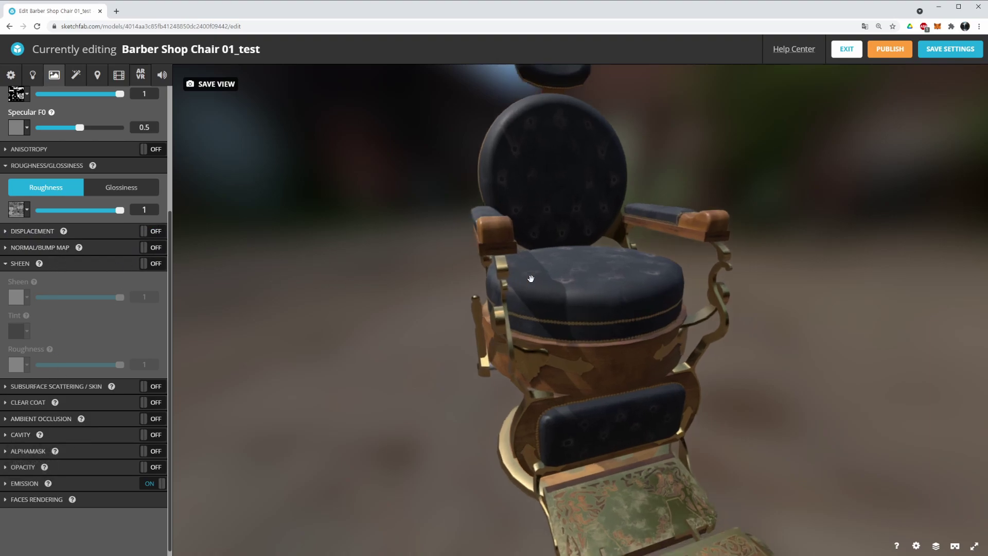
scroll(464, 244, down, 4)
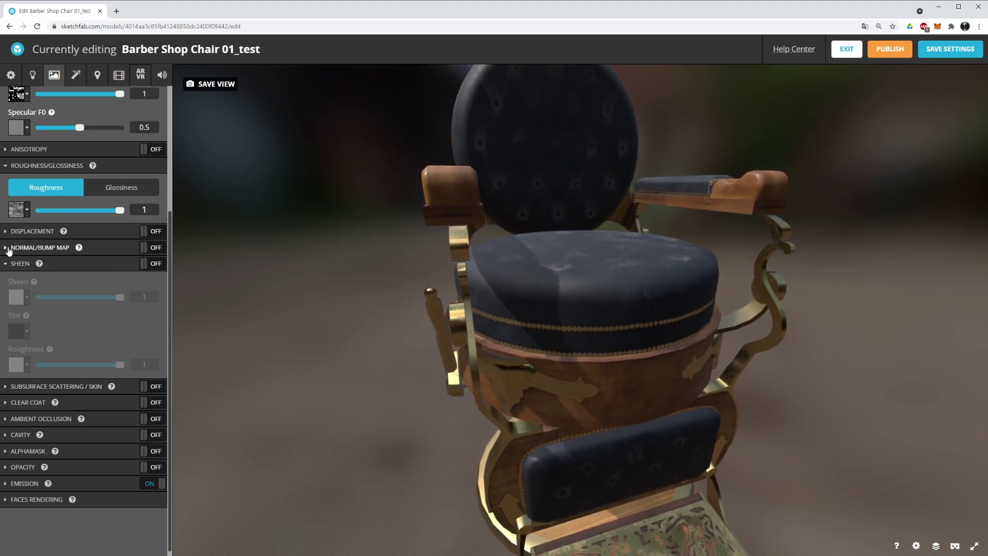
Enable Normal/Bump Map for the chair material, try the Bump Map mode and return to Normal Map
click(5, 248)
mouse_move(79, 249)
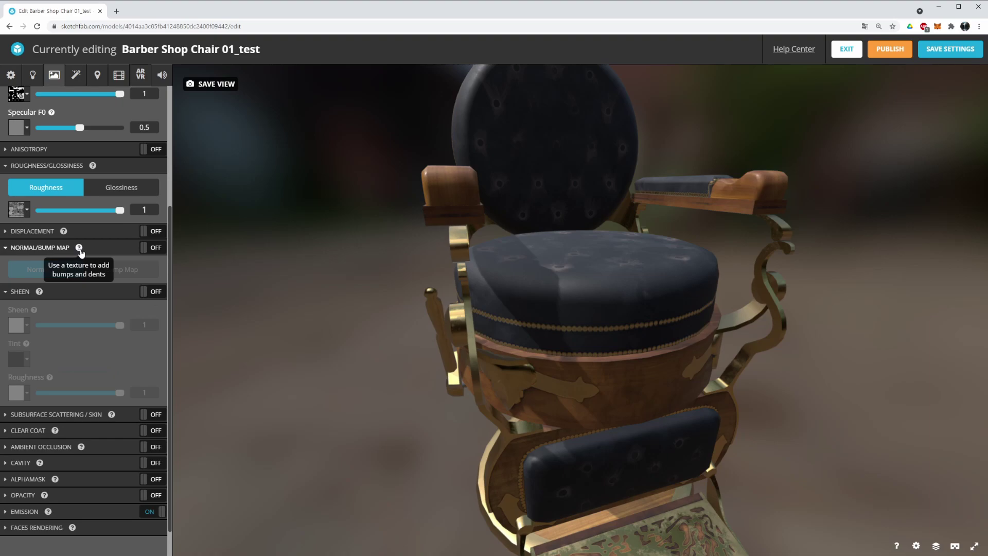
click(152, 248)
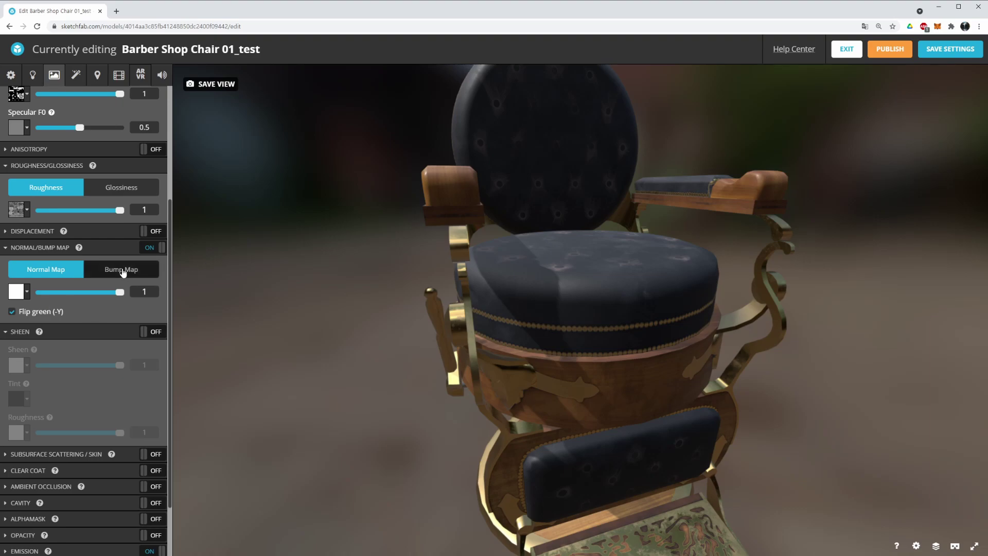
click(123, 269)
click(57, 277)
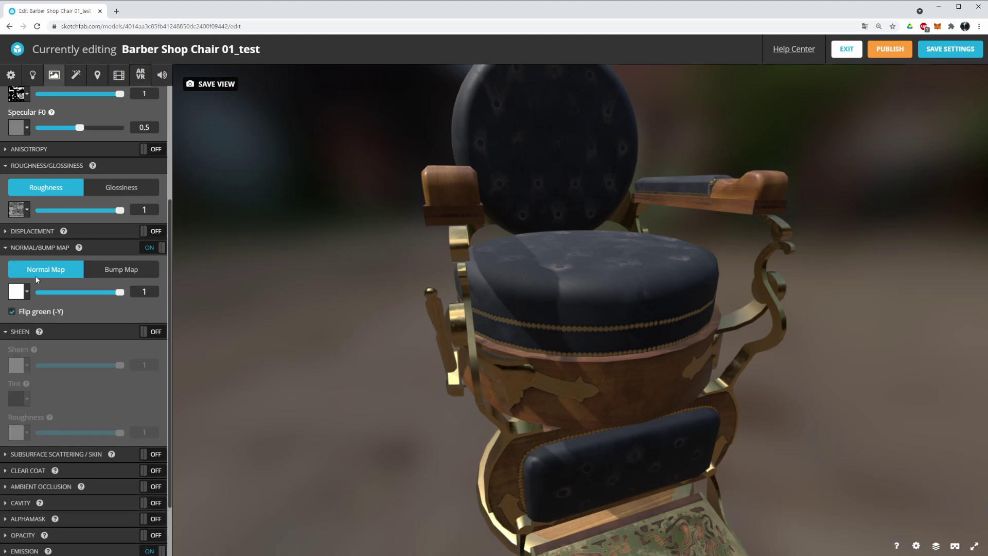
drag(530, 287, 443, 258)
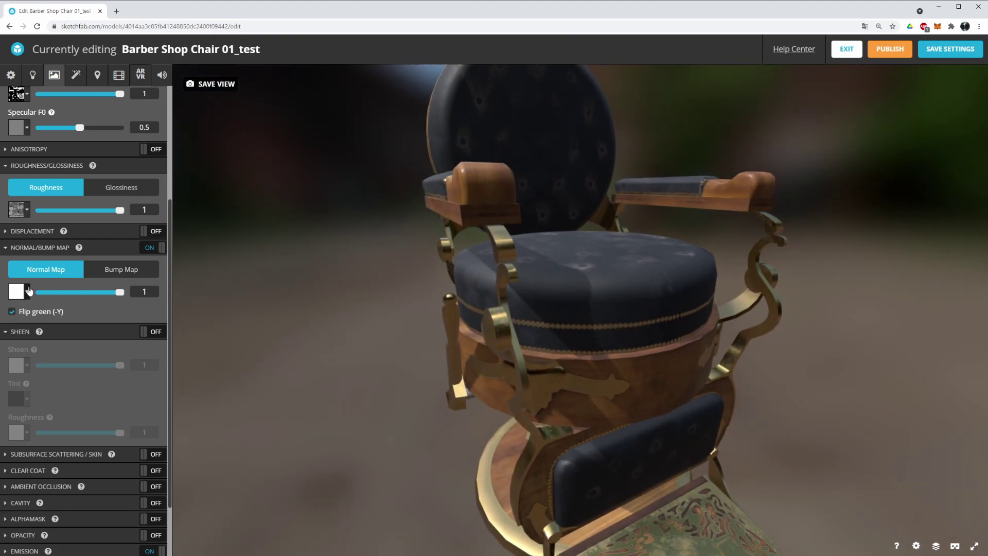
Apply BarberShopChair_01_8-bit_Normal.png as the normal map and inspect the seat's tufting up close
click(27, 292)
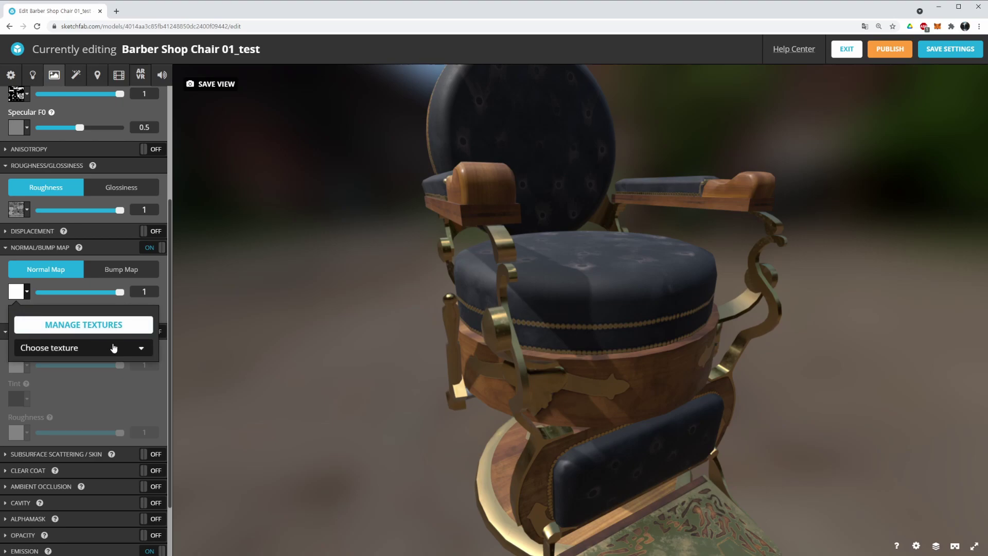
click(100, 353)
click(78, 417)
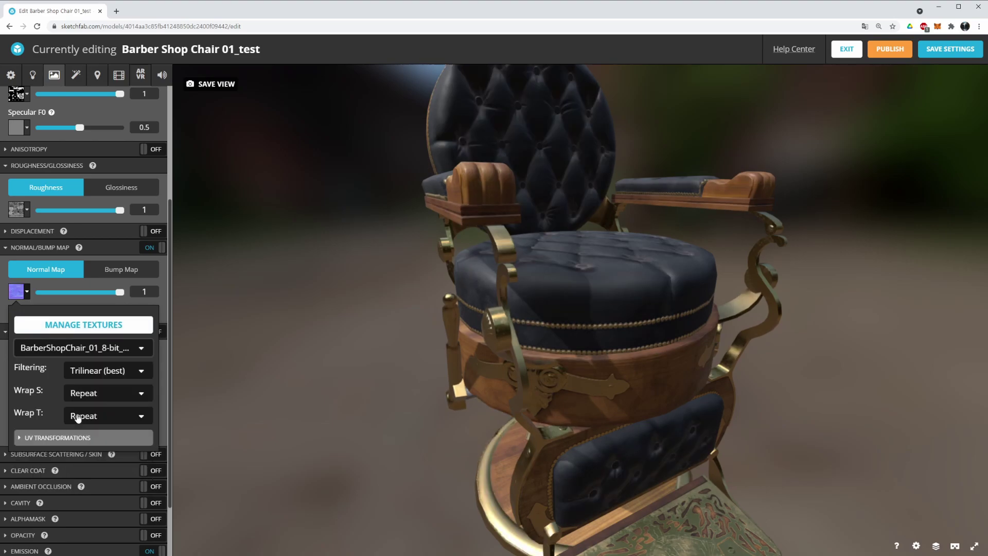
scroll(558, 274, up, 10)
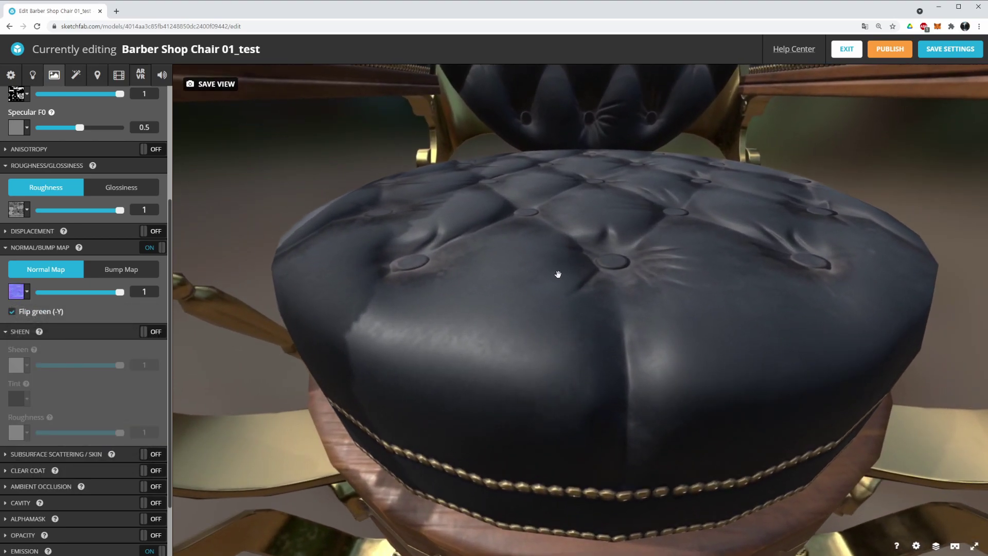
drag(558, 274, 502, 304)
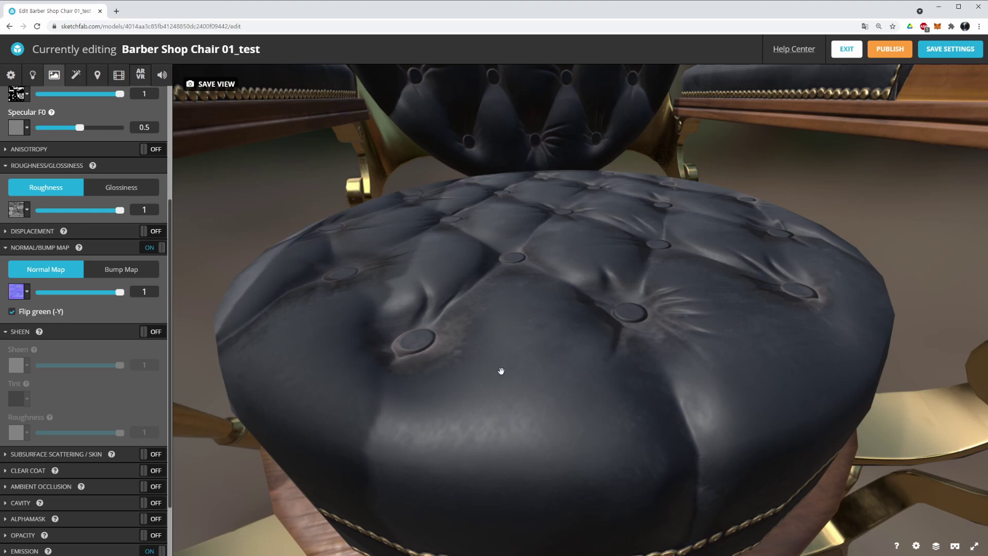
Compare the normal map with Flip green (-Y) on and off on the seat and backrest, leaving it off
click(12, 312)
click(12, 312)
click(11, 313)
click(12, 313)
click(11, 312)
mouse_move(662, 102)
mouse_down()
mouse_move(657, 308)
mouse_move(551, 285)
mouse_move(538, 320)
mouse_up()
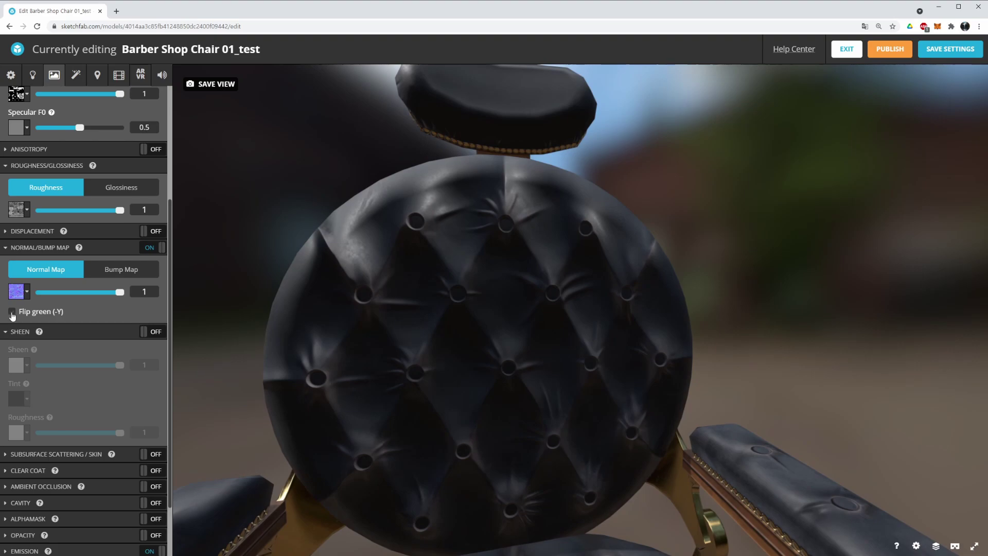
click(12, 312)
click(12, 313)
scroll(441, 234, down, 3)
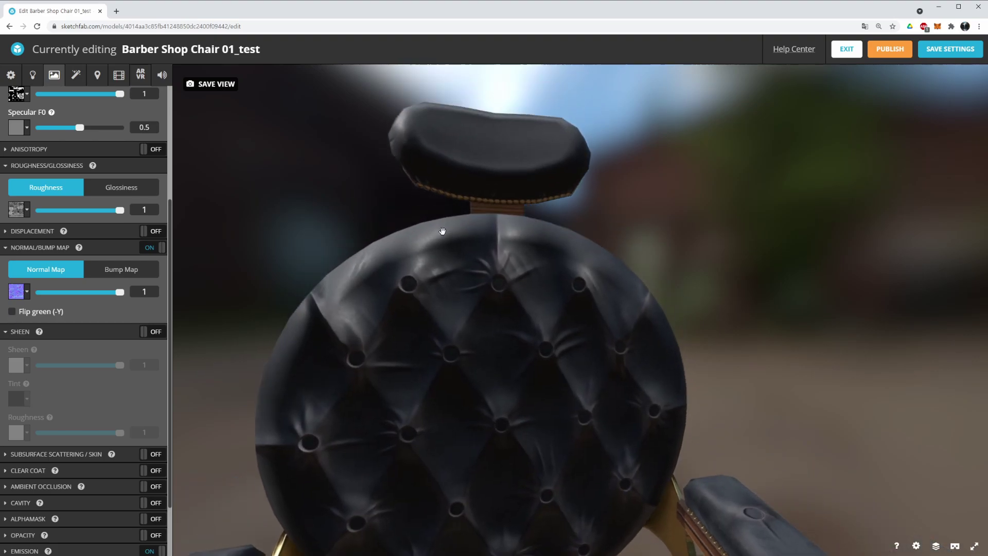
scroll(485, 308, up, 5)
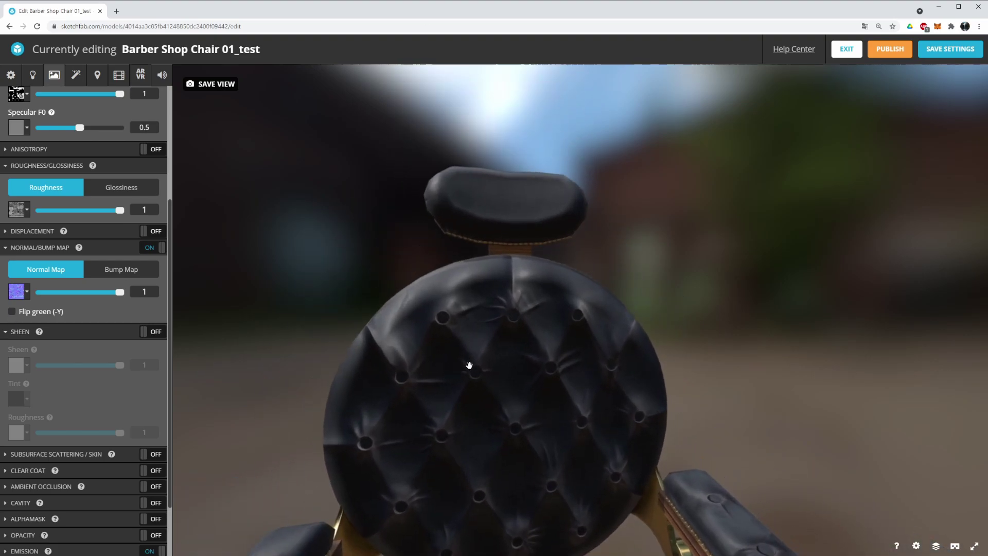
Compare Flip green (-Y) on and off across the backrest and armrest tufting, leaving it enabled for the normal map
drag(497, 298, 508, 346)
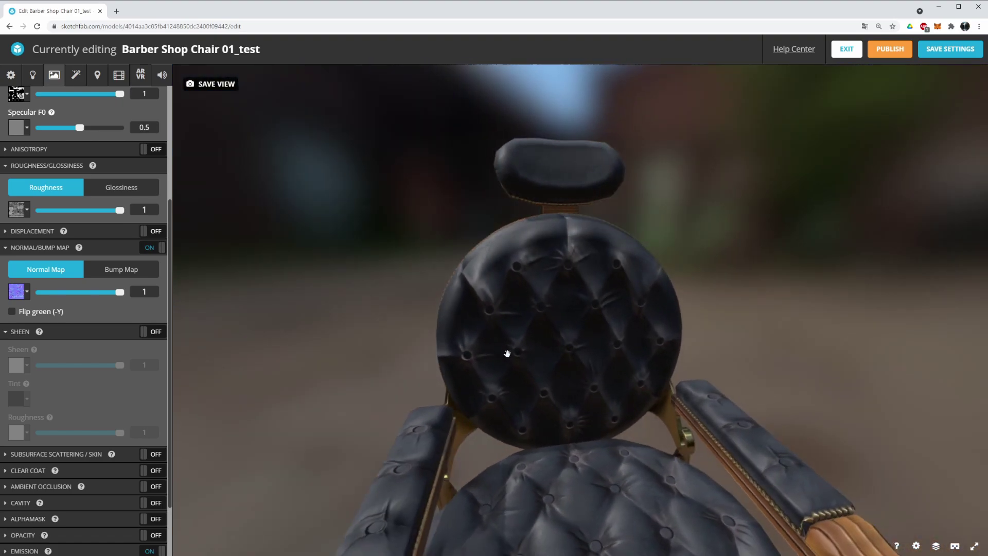
scroll(508, 347, up, 2)
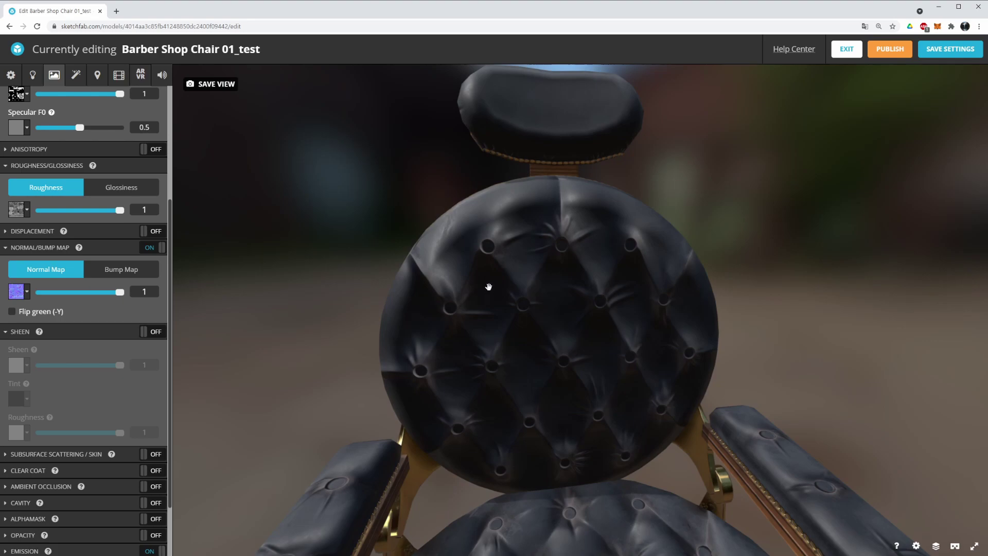
scroll(472, 318, up, 2)
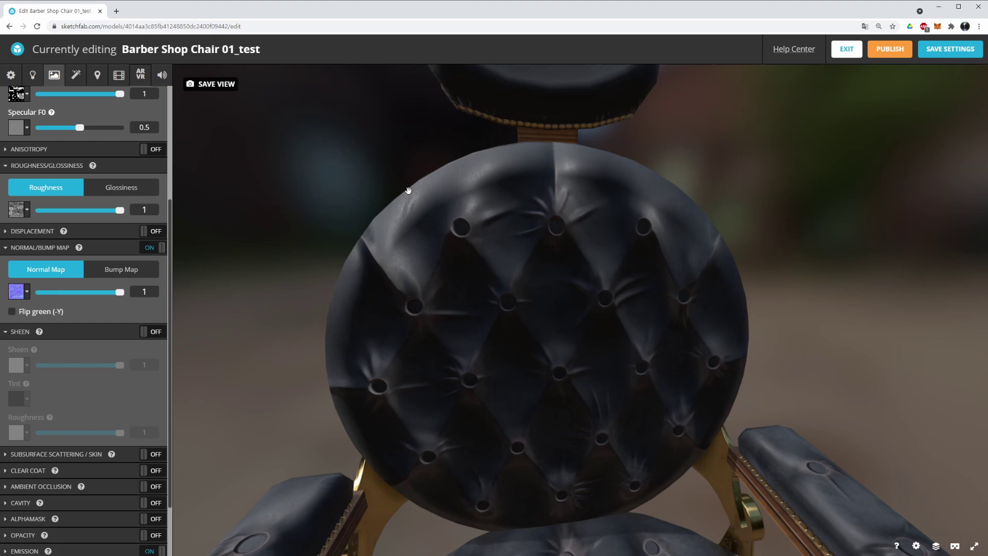
click(13, 313)
mouse_move(570, 301)
mouse_down()
mouse_move(609, 276)
mouse_move(478, 274)
mouse_move(414, 286)
mouse_move(419, 300)
mouse_move(554, 294)
mouse_move(589, 239)
mouse_move(398, 326)
mouse_move(423, 167)
mouse_move(428, 294)
mouse_move(397, 301)
mouse_up()
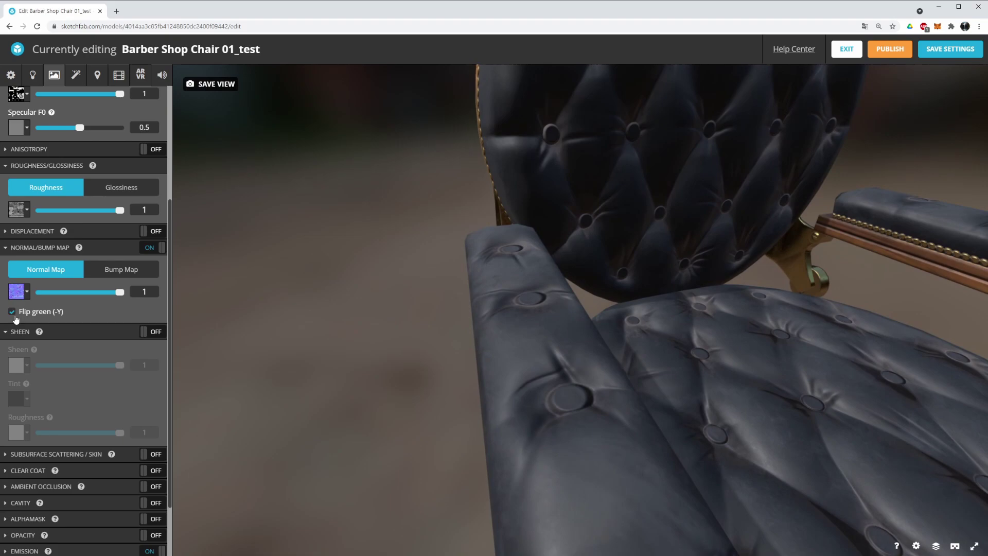
click(11, 312)
scroll(18, 93, down, 1)
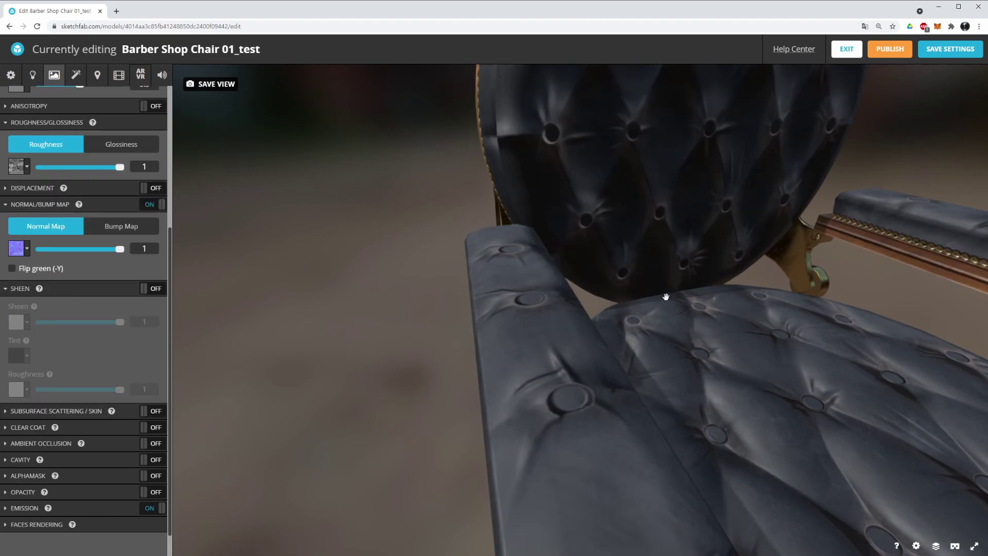
click(11, 269)
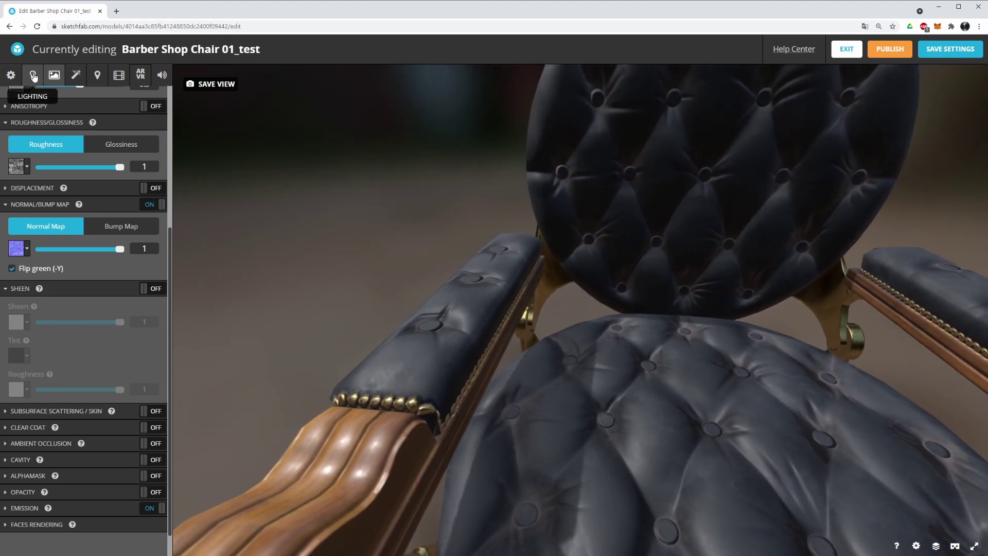
Set the environment orientation to 168.639° and inspect how the light falls on the backrest tufting
click(33, 77)
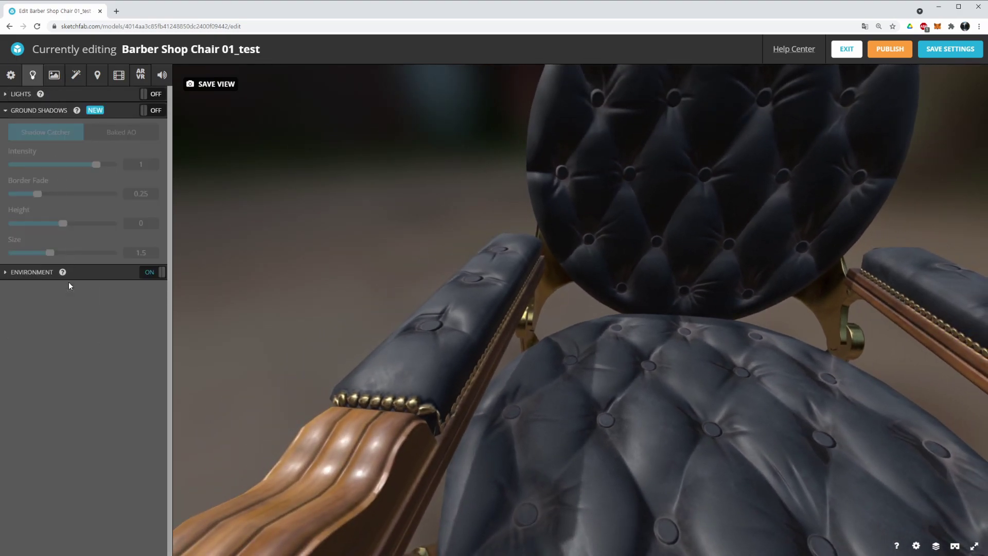
click(13, 273)
mouse_move(65, 452)
mouse_down()
mouse_move(16, 451)
mouse_move(81, 450)
mouse_move(53, 450)
mouse_move(60, 444)
mouse_up()
drag(679, 338, 346, 123)
drag(536, 198, 299, 66)
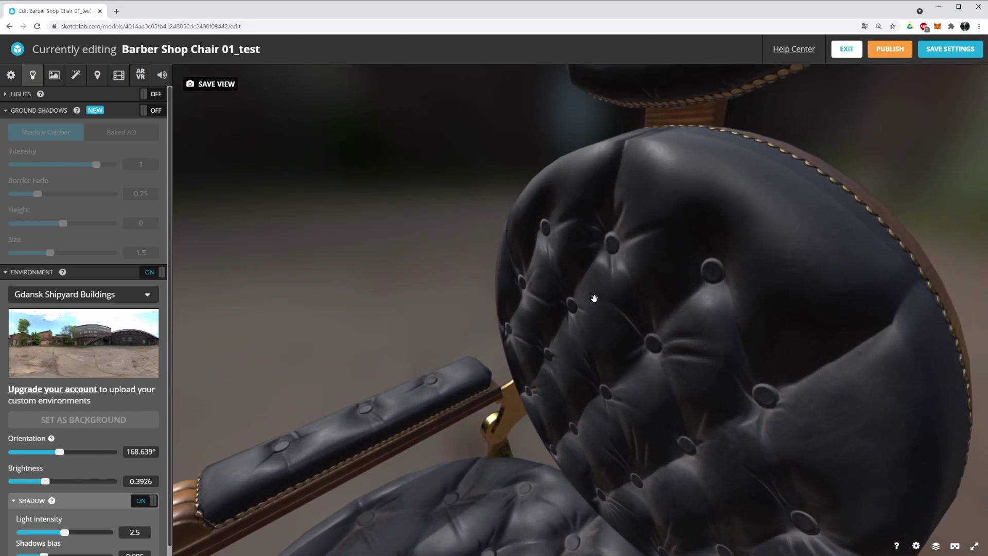
drag(438, 297, 642, 214)
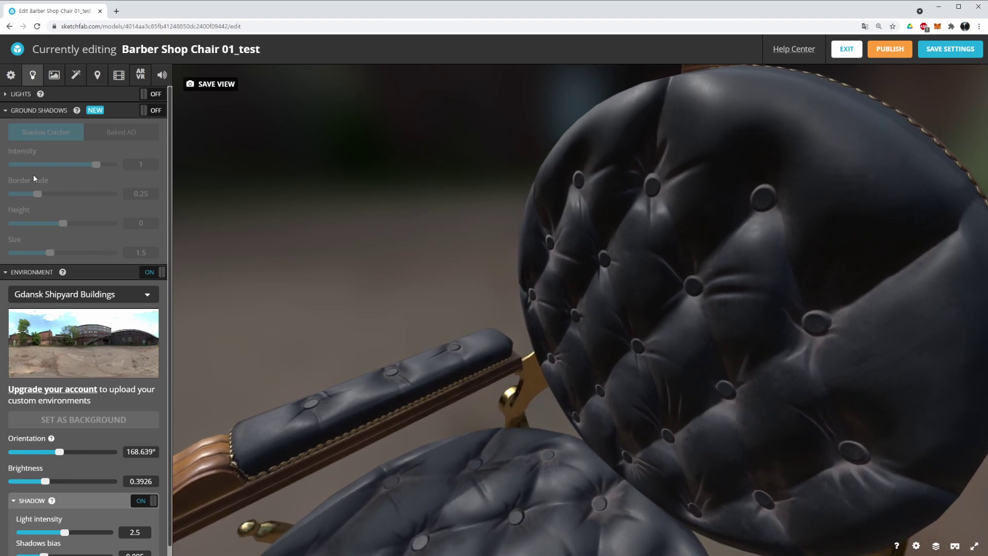
Turn Flip green (-Y) off and back on to recheck the backrest tufting under the rotated lighting
click(56, 78)
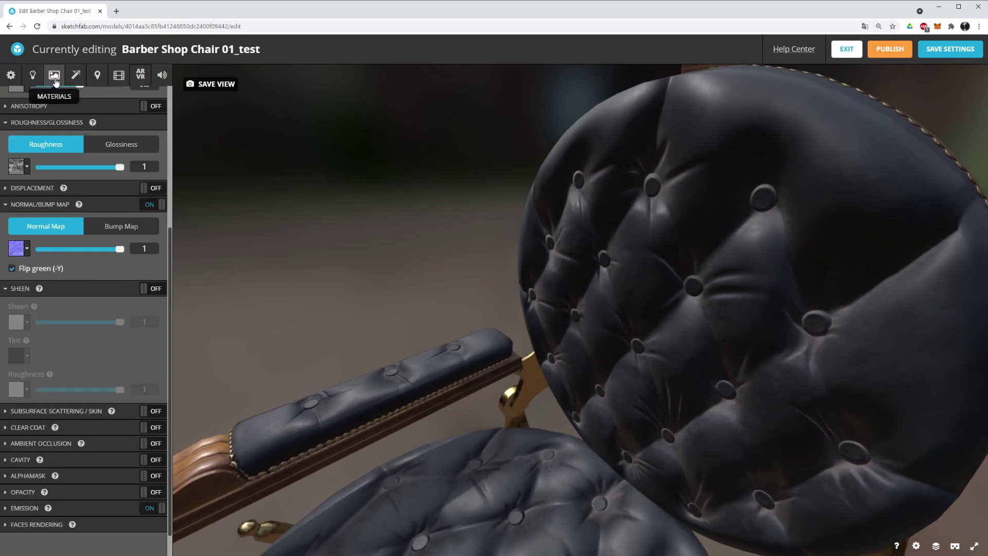
click(11, 268)
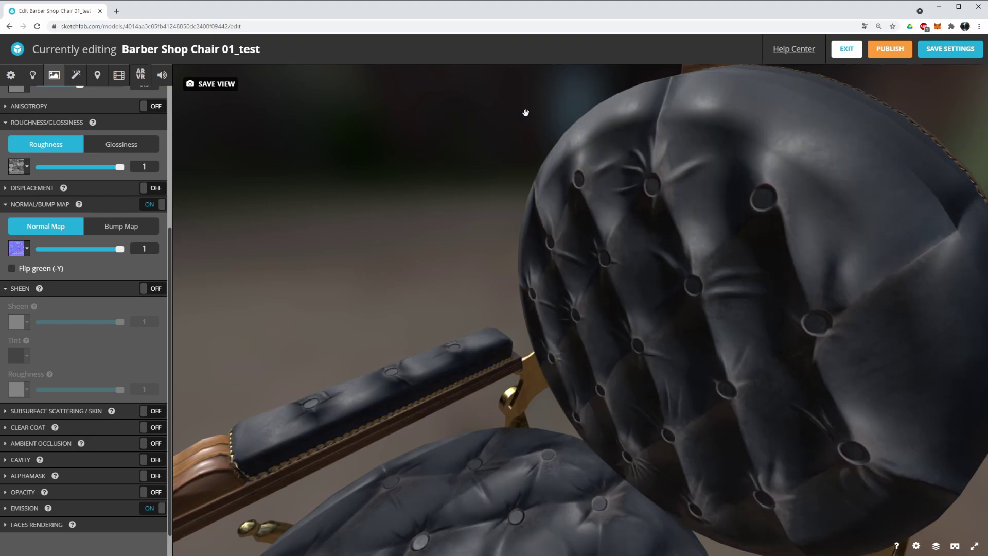
click(11, 268)
mouse_move(364, 309)
mouse_down()
mouse_move(408, 309)
mouse_move(419, 258)
mouse_move(424, 275)
mouse_move(510, 271)
mouse_move(492, 298)
mouse_up()
scroll(423, 274, down, 3)
scroll(492, 298, down, 3)
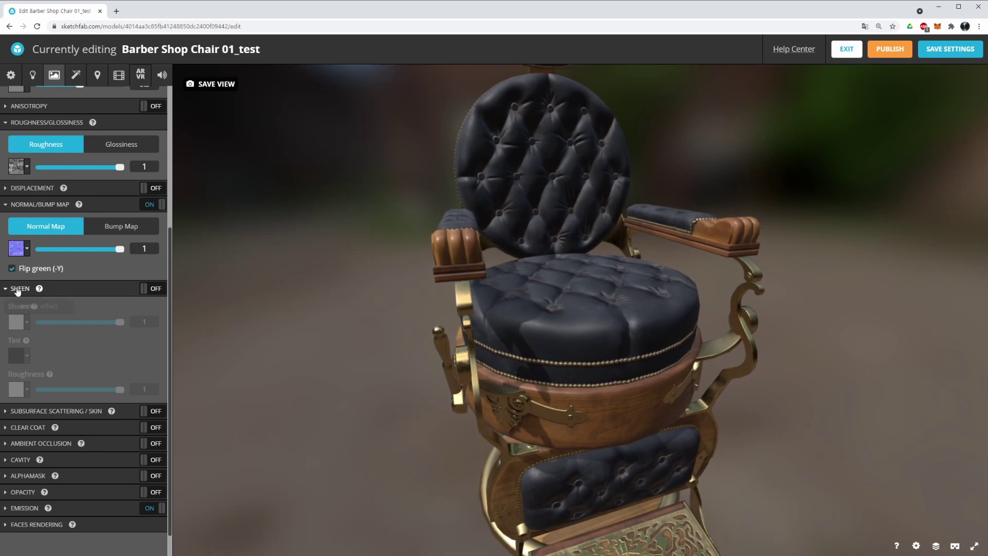
Look through the Sheen, Subsurface Scattering / Skin and Clear Coat settings without enabling any of them
mouse_move(43, 297)
click(7, 291)
drag(546, 273, 456, 324)
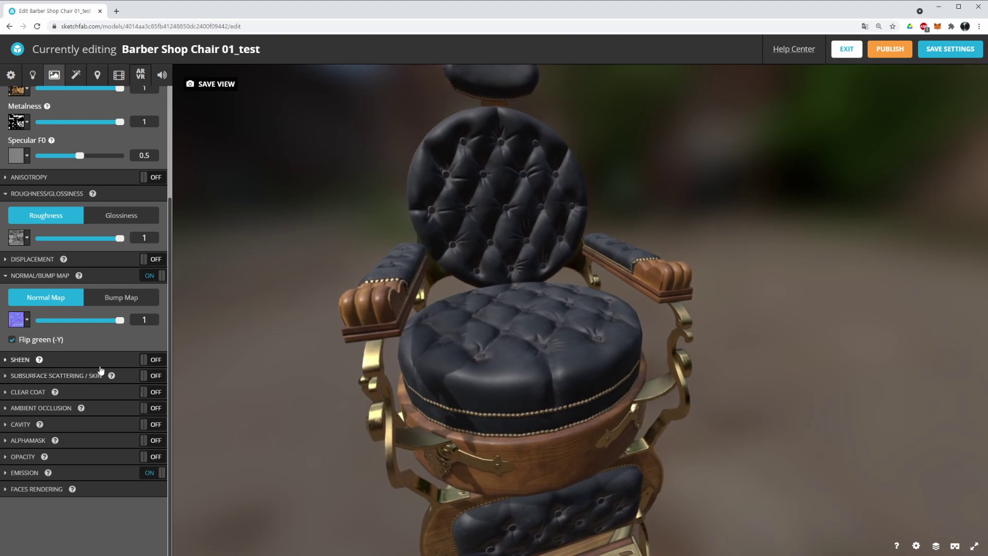
mouse_move(109, 378)
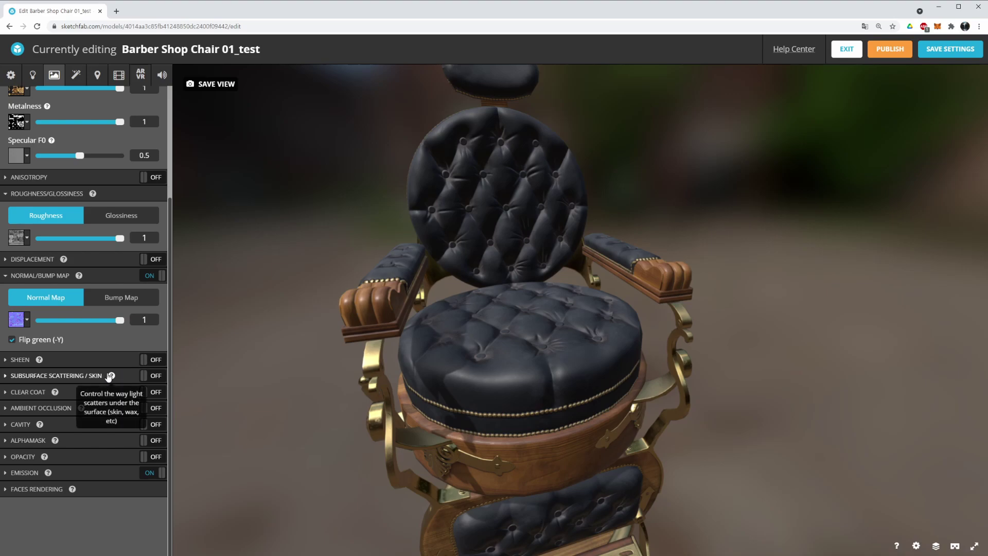
click(6, 377)
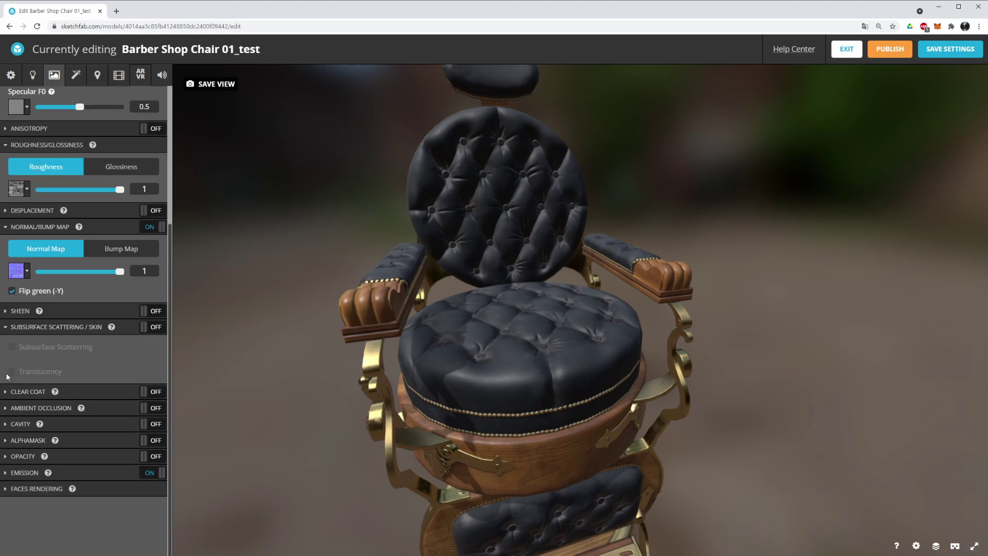
click(8, 327)
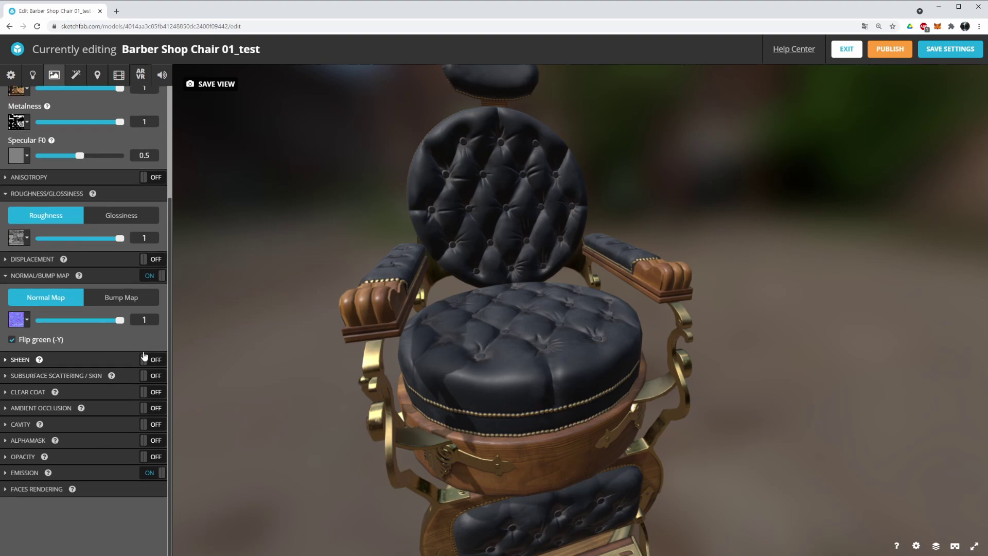
click(11, 392)
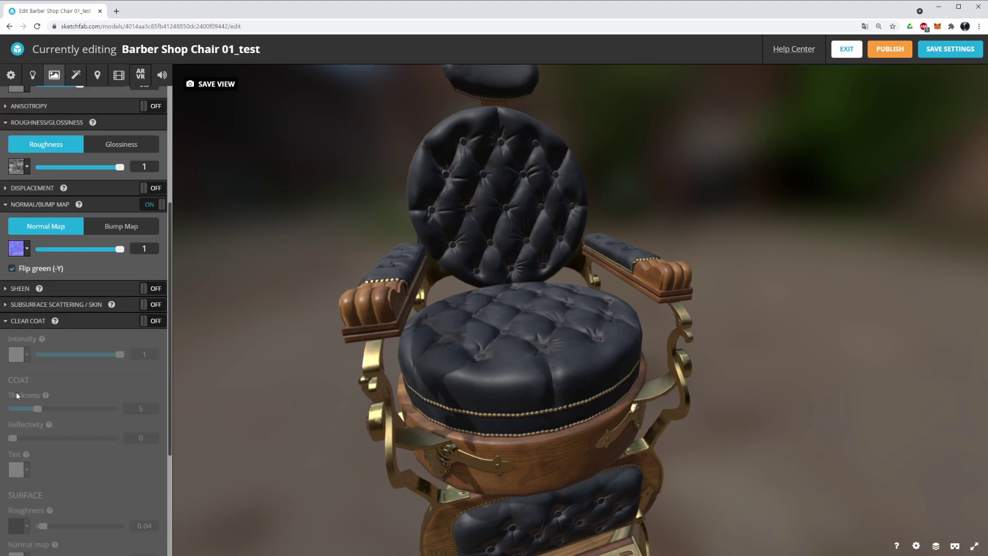
mouse_move(56, 322)
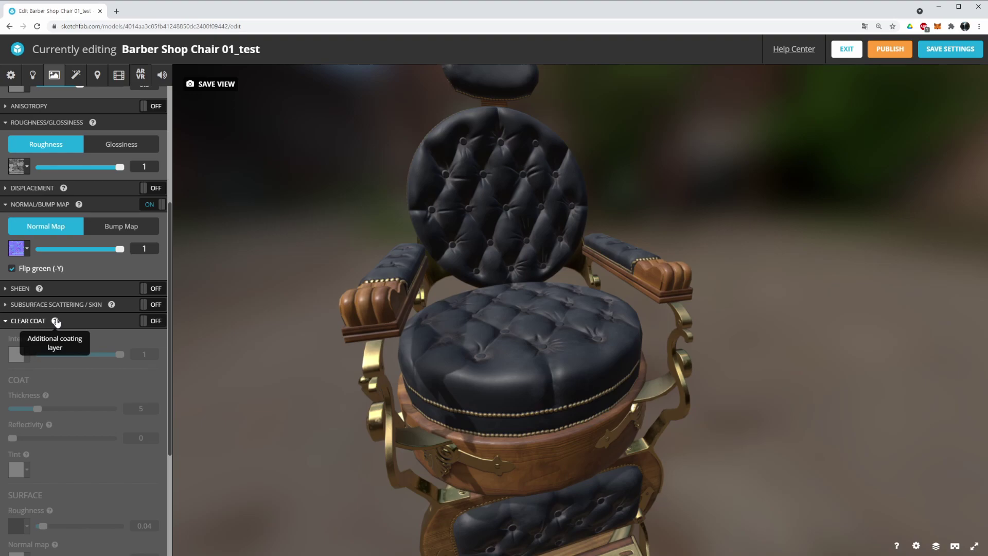
click(6, 322)
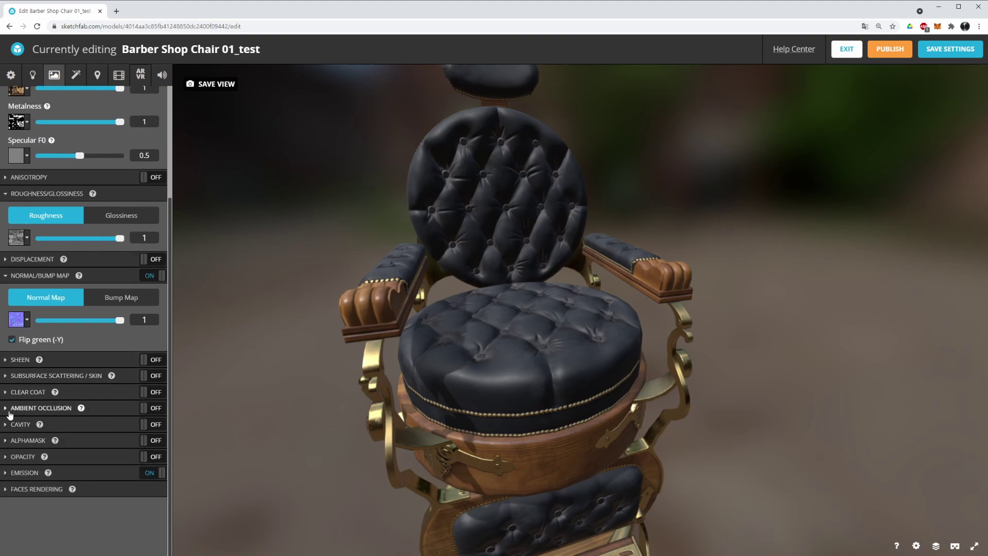
Read the Ambient Occlusion help and examine the seat cushion's studs and creases up close
mouse_move(81, 408)
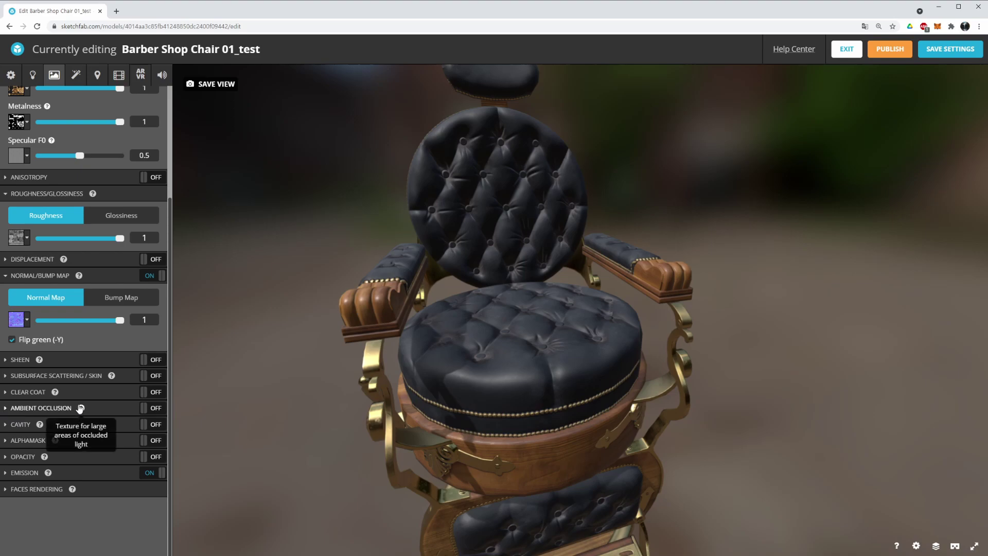
scroll(360, 390, up, 5)
drag(442, 327, 522, 283)
drag(662, 487, 609, 381)
scroll(573, 313, up, 4)
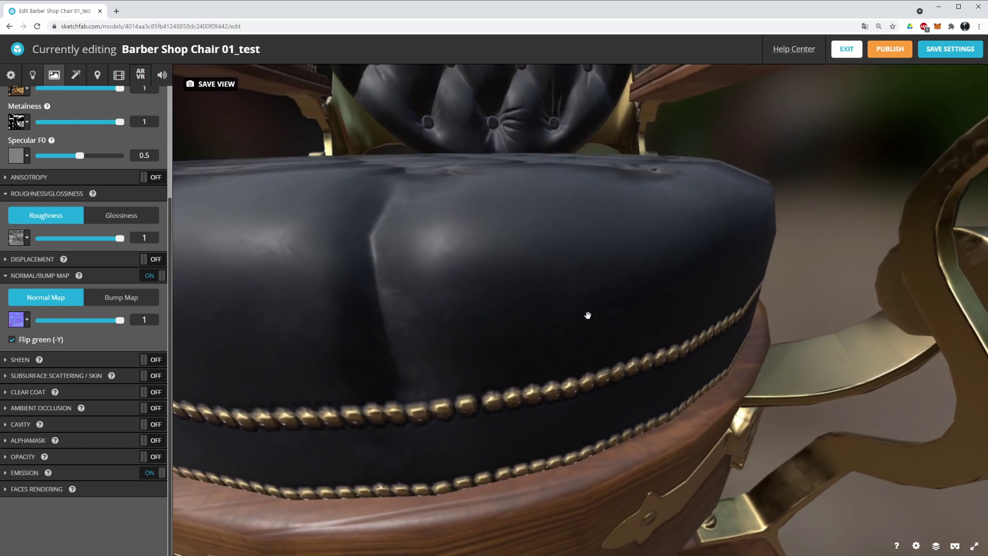
scroll(644, 416, down, 4)
drag(714, 342, 534, 230)
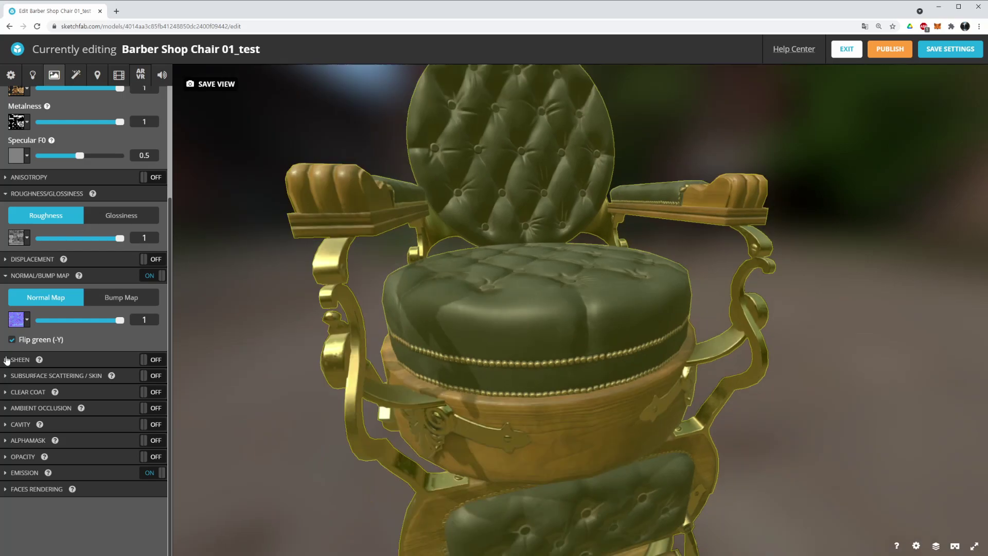
scroll(490, 360, down, 5)
drag(717, 313, 620, 346)
scroll(620, 346, up, 3)
scroll(621, 346, up, 5)
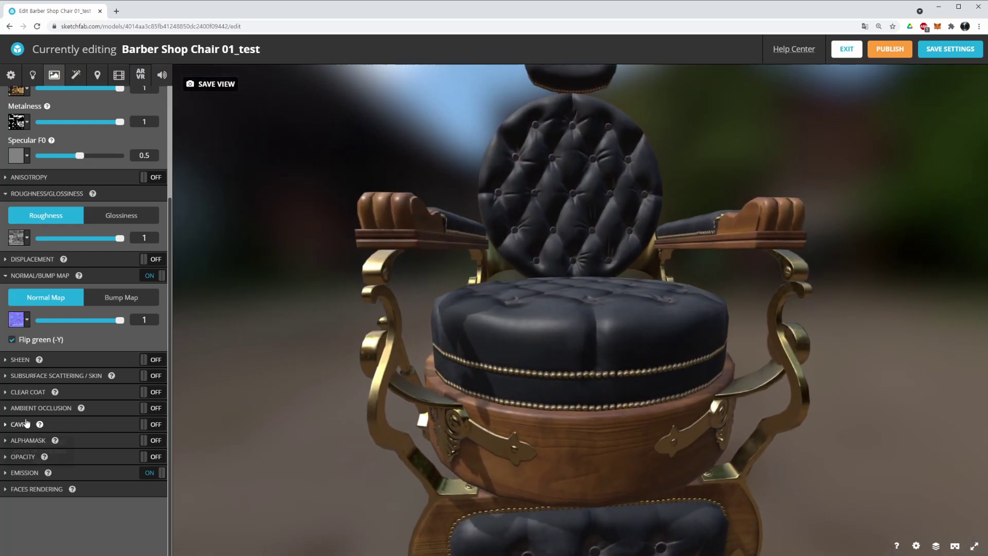
Enable Ambient Occlusion for the chair material, apply BarberShopChair_occ.png as its texture and inspect the seat
click(6, 408)
click(162, 363)
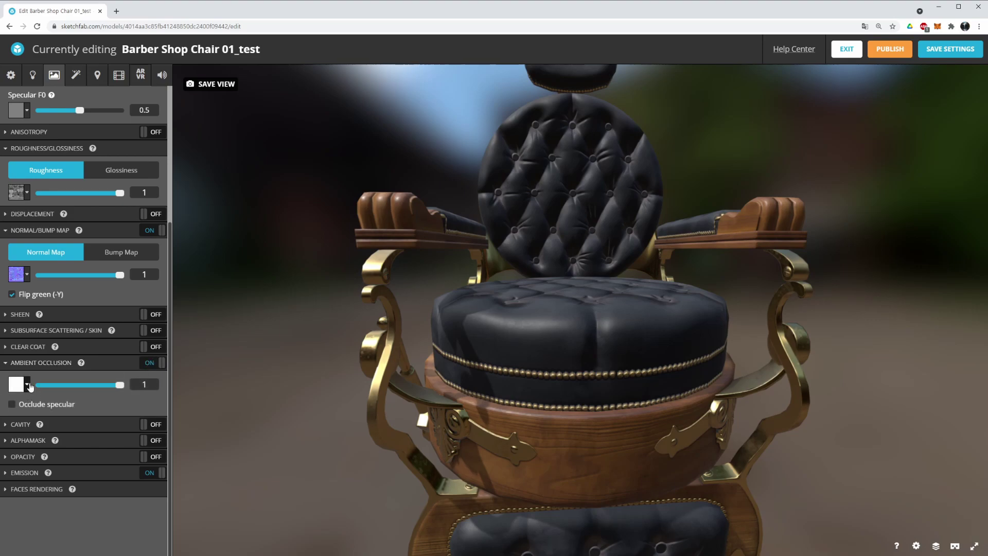
click(27, 385)
click(105, 441)
scroll(106, 489, down, 1)
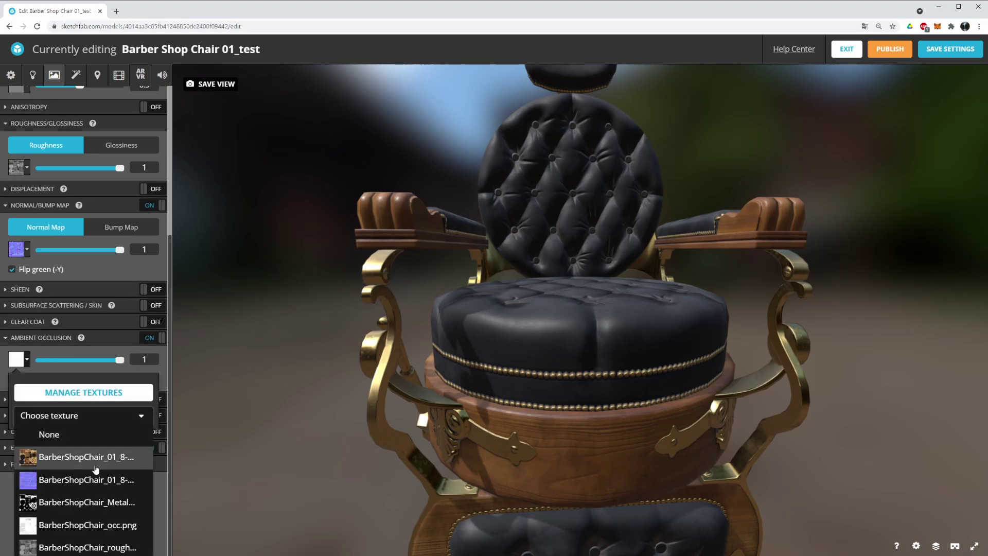
click(98, 525)
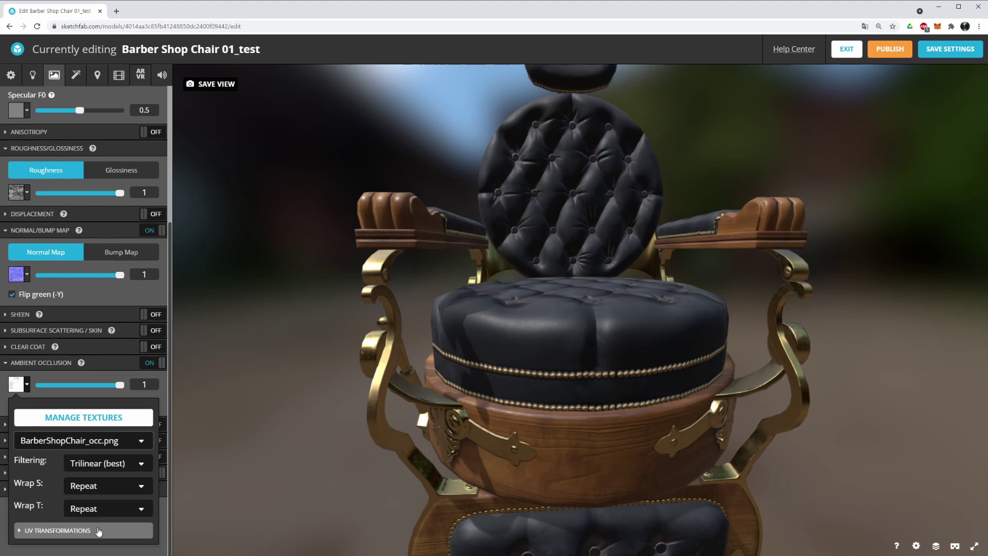
double_click(487, 343)
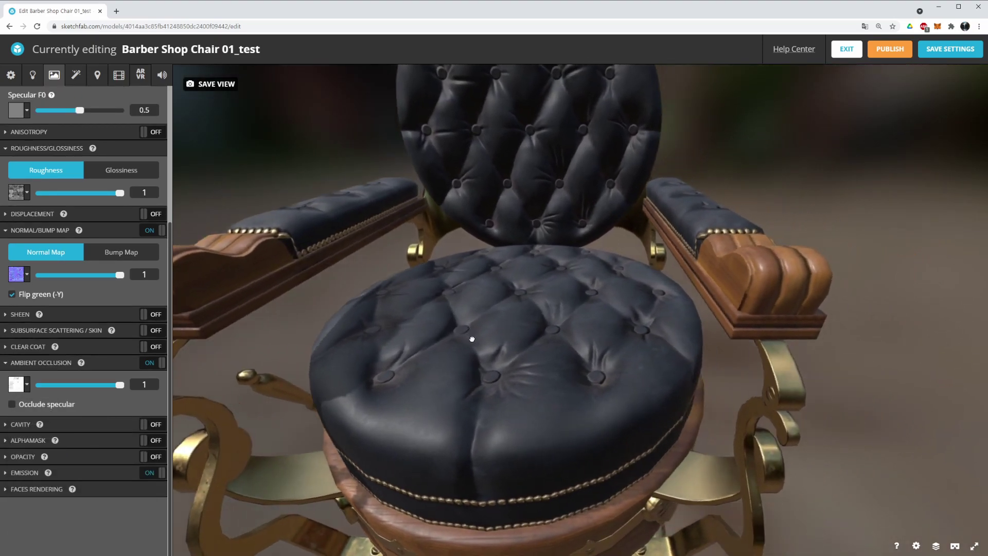
drag(472, 340, 508, 357)
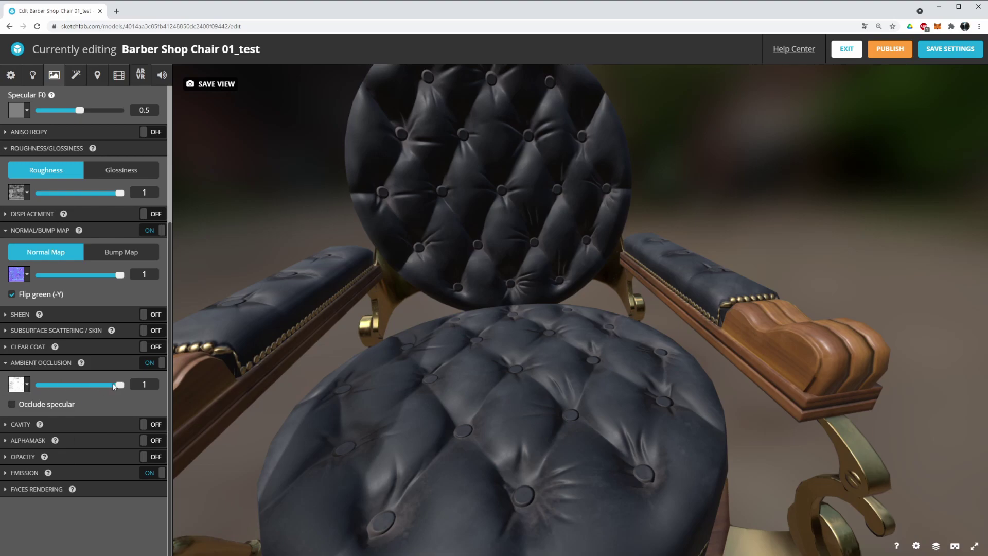
Try lower ambient occlusion strengths while watching the seat's buttons, and return the strength to 1
drag(106, 387, 131, 388)
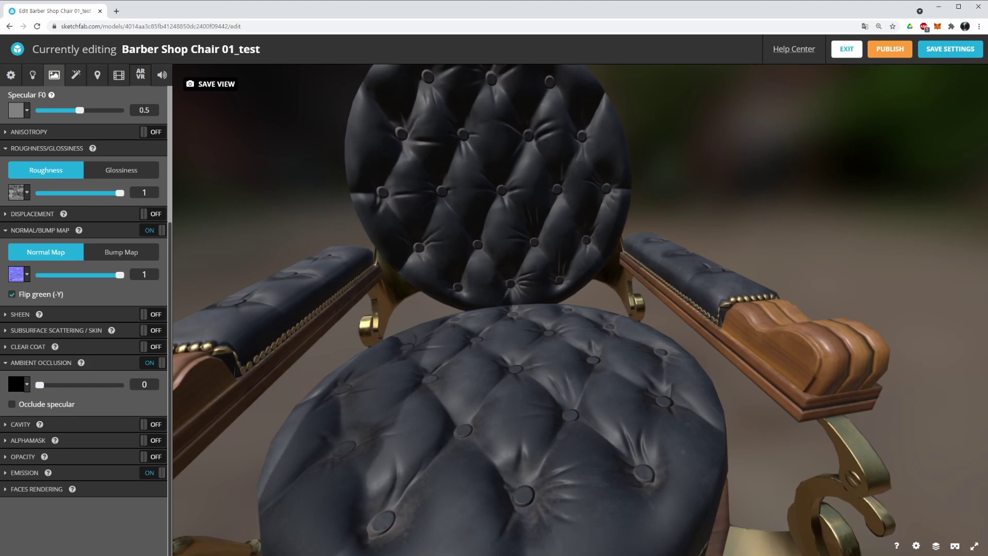
drag(427, 430, 481, 408)
drag(122, 388, 69, 387)
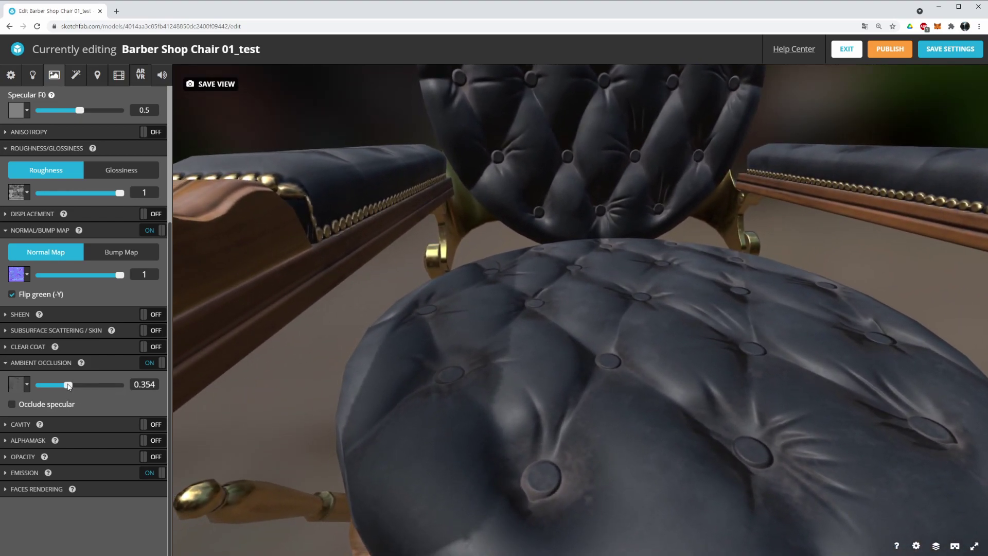
mouse_move(139, 391)
mouse_down()
mouse_move(3, 398)
mouse_move(124, 404)
mouse_move(2, 404)
mouse_move(245, 398)
mouse_move(1, 396)
mouse_move(218, 393)
mouse_move(2, 393)
mouse_move(256, 368)
mouse_move(208, 378)
mouse_up()
scroll(551, 267, down, 3)
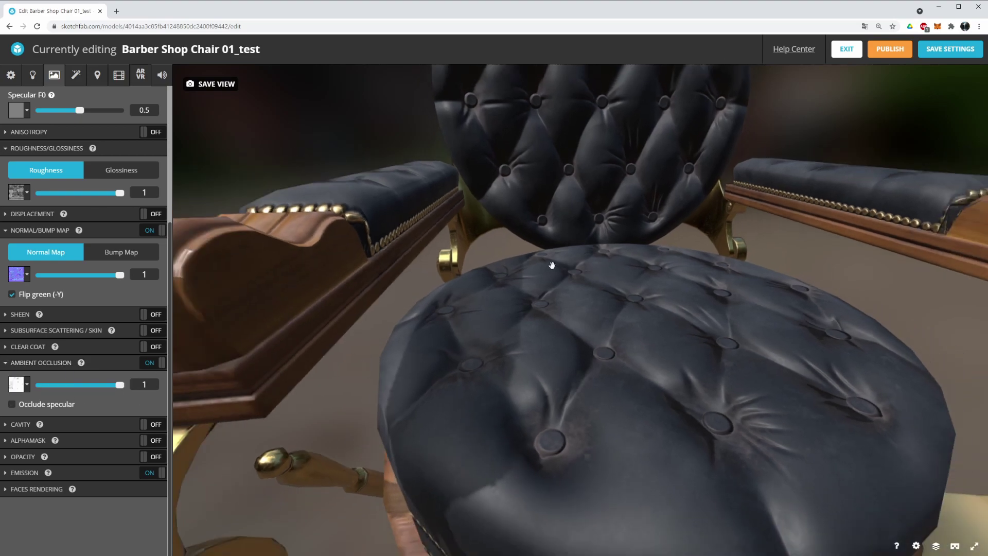
click(6, 363)
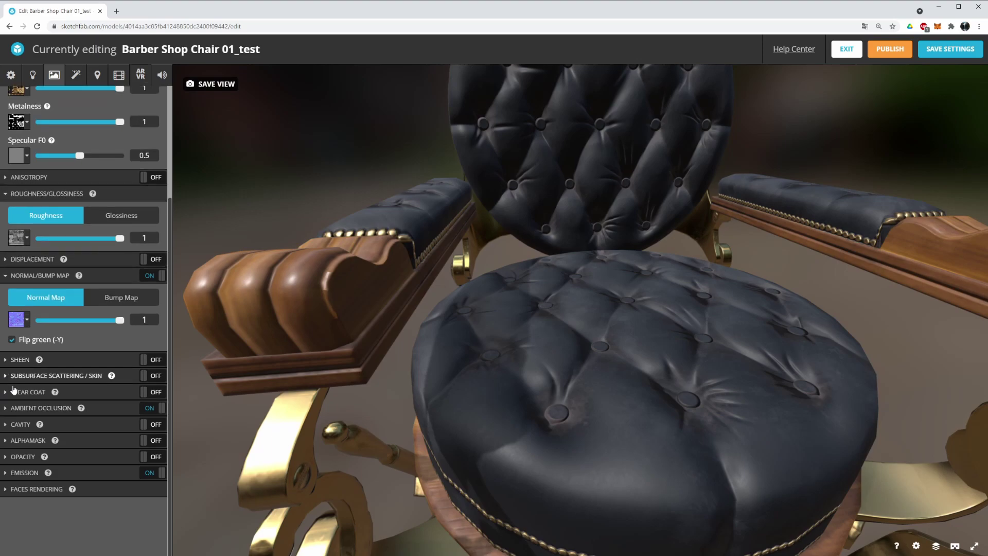
Look at the Cavity and Alphamask options and the Opacity help without enabling them
click(6, 425)
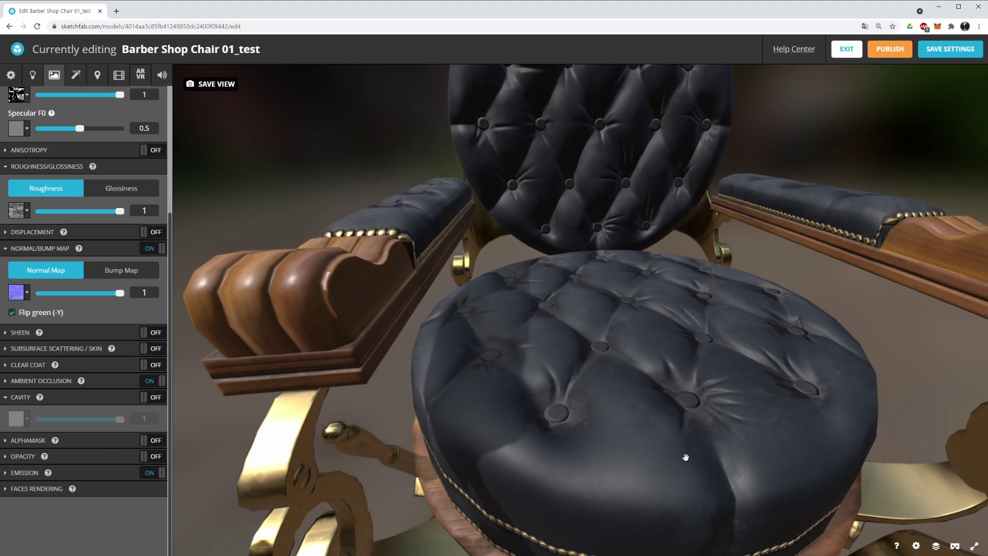
drag(685, 457, 629, 408)
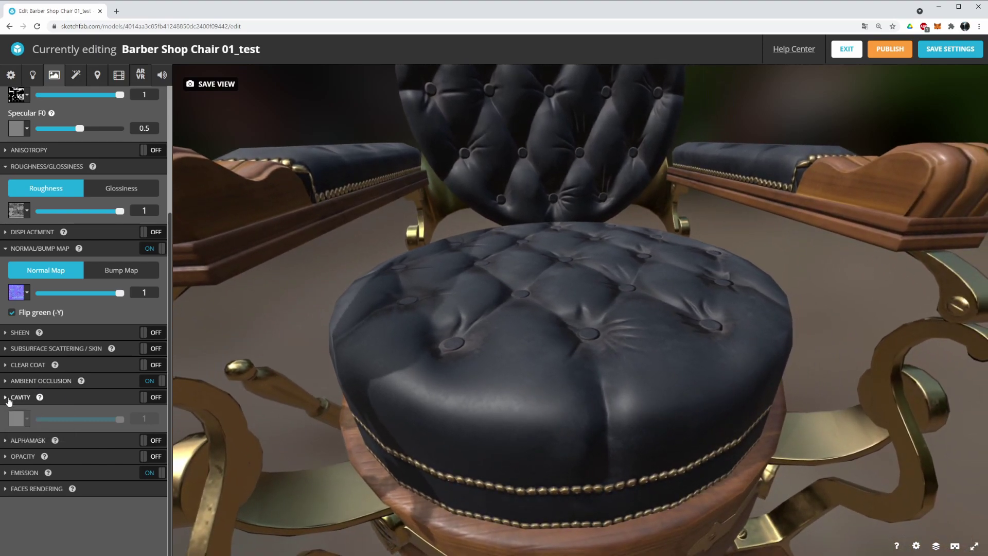
click(7, 399)
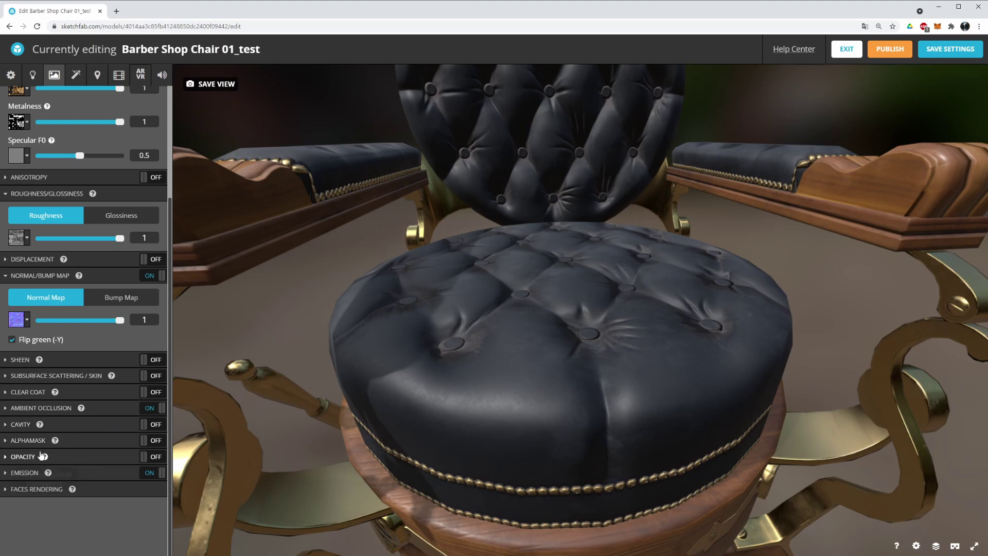
click(4, 441)
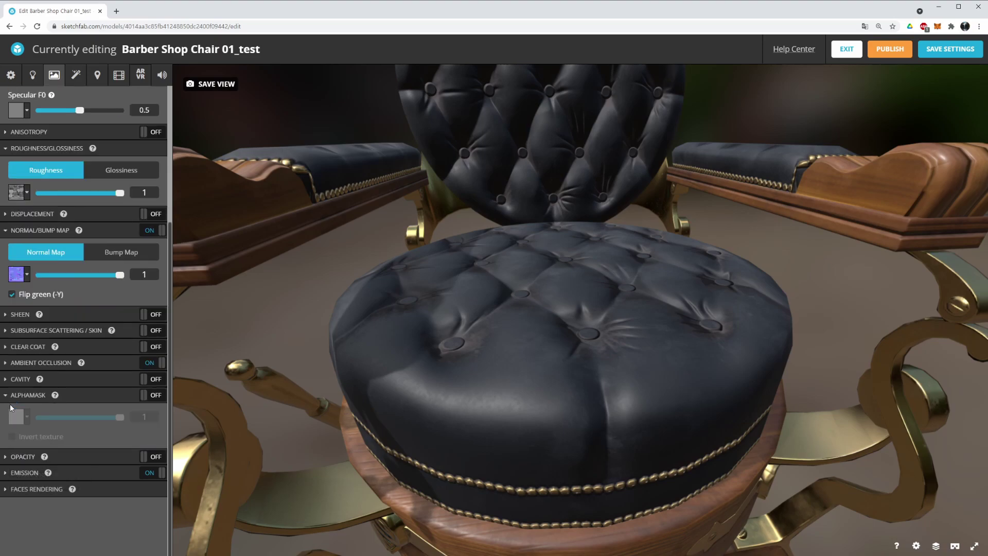
click(6, 396)
mouse_move(427, 339)
mouse_down()
mouse_move(441, 329)
mouse_move(432, 379)
mouse_move(447, 303)
mouse_move(443, 366)
mouse_move(441, 332)
mouse_up()
mouse_move(44, 457)
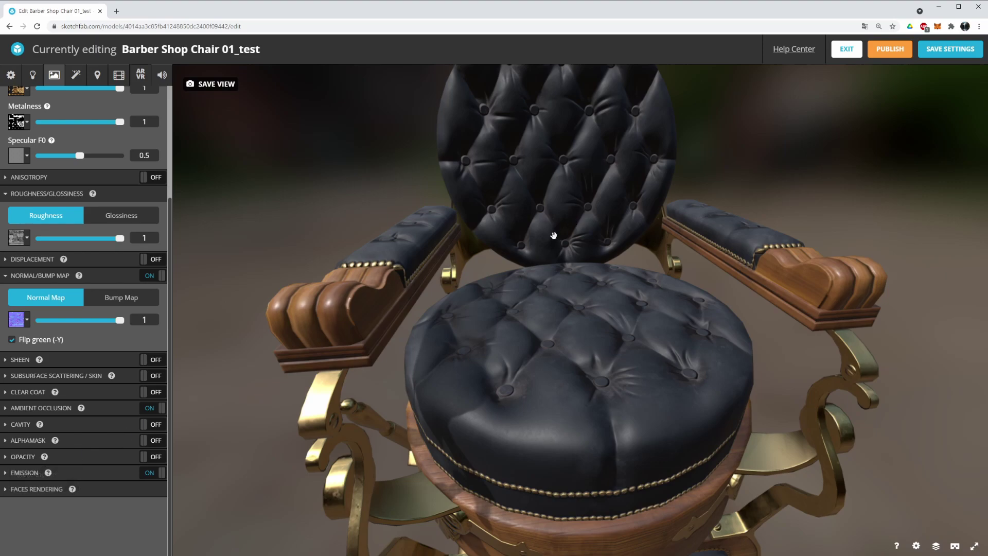
drag(571, 162, 540, 236)
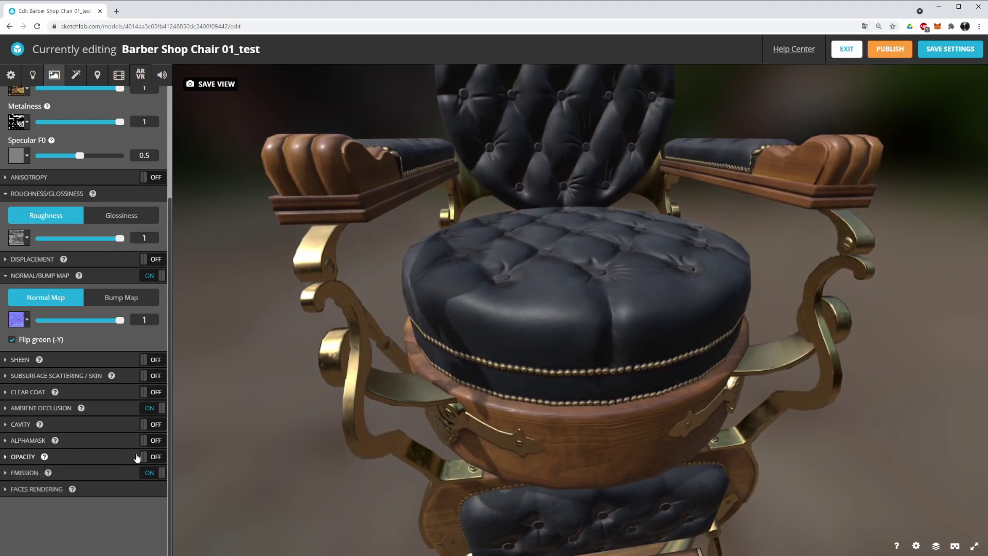
drag(330, 309, 322, 371)
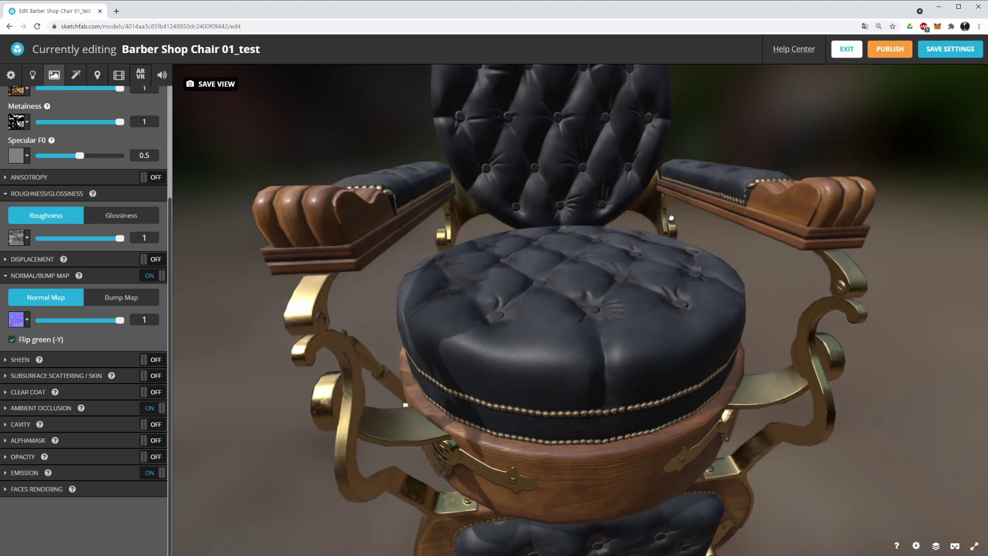
Try a light red emission at strength 7.91 on the chair material, and return the colour to black with strength 0
mouse_move(55, 441)
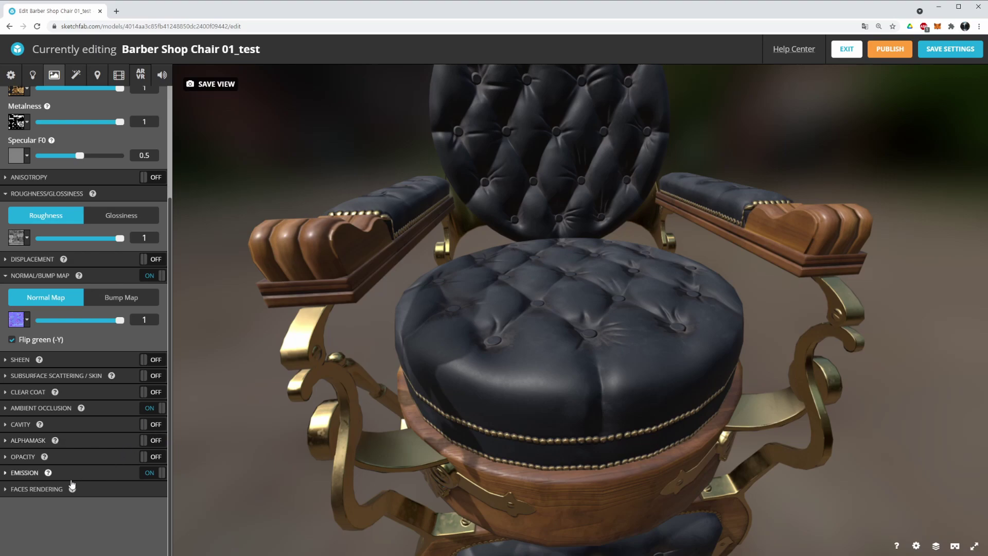
right_drag(210, 431, 198, 465)
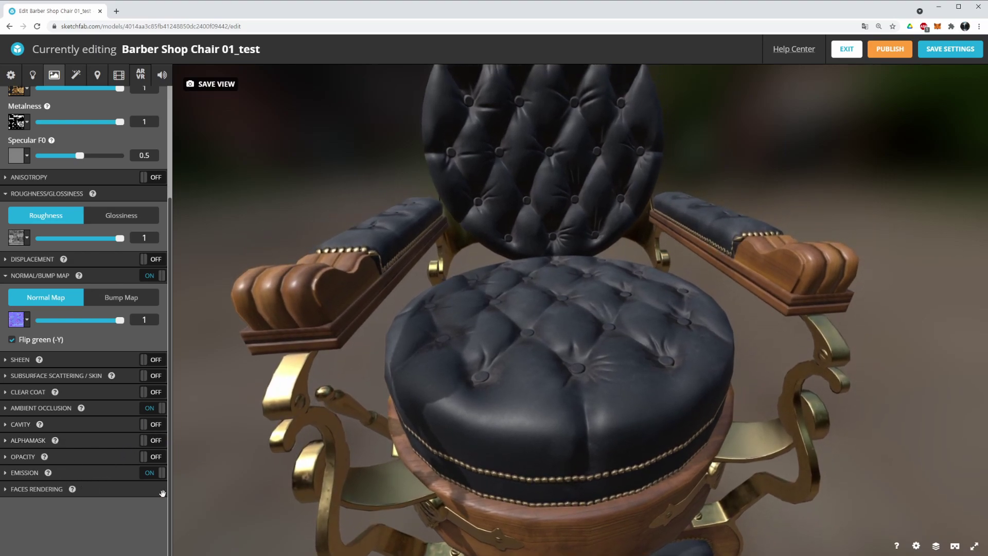
click(8, 473)
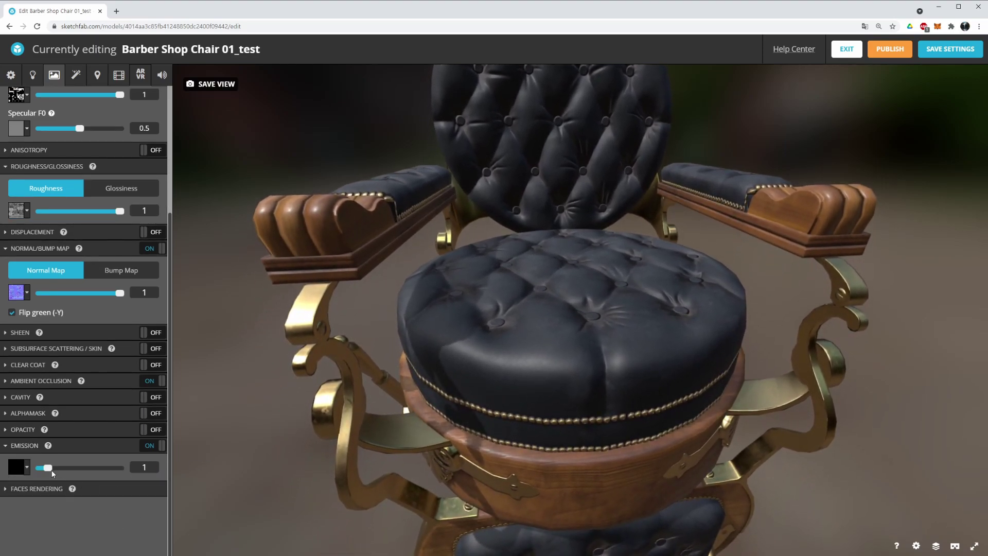
click(28, 470)
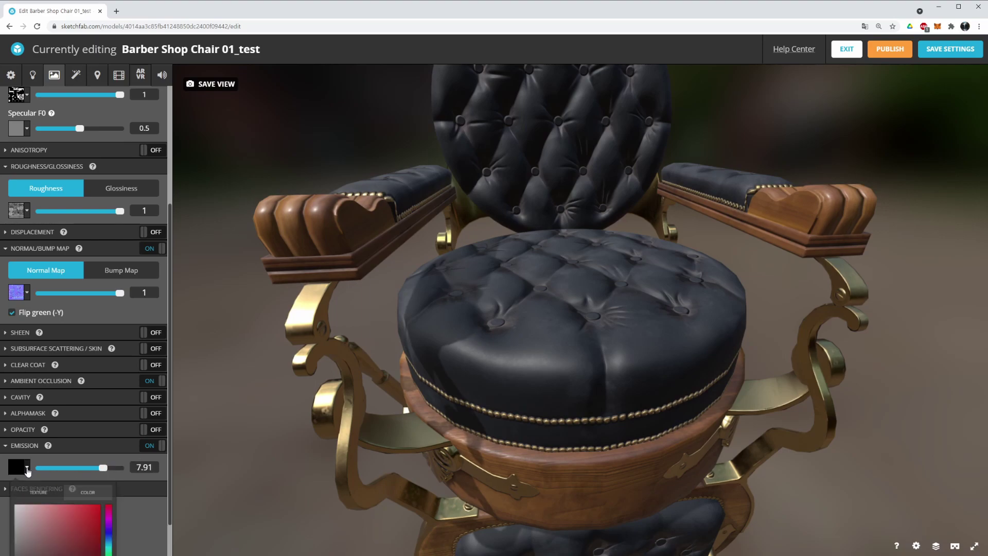
drag(107, 537, 125, 518)
drag(375, 353, 459, 220)
scroll(458, 220, down, 3)
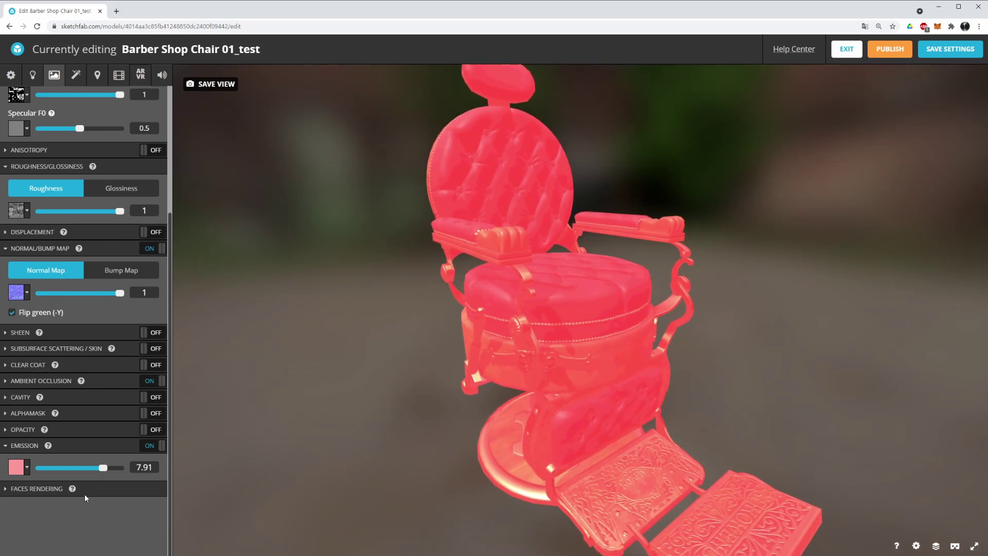
drag(103, 468, 40, 468)
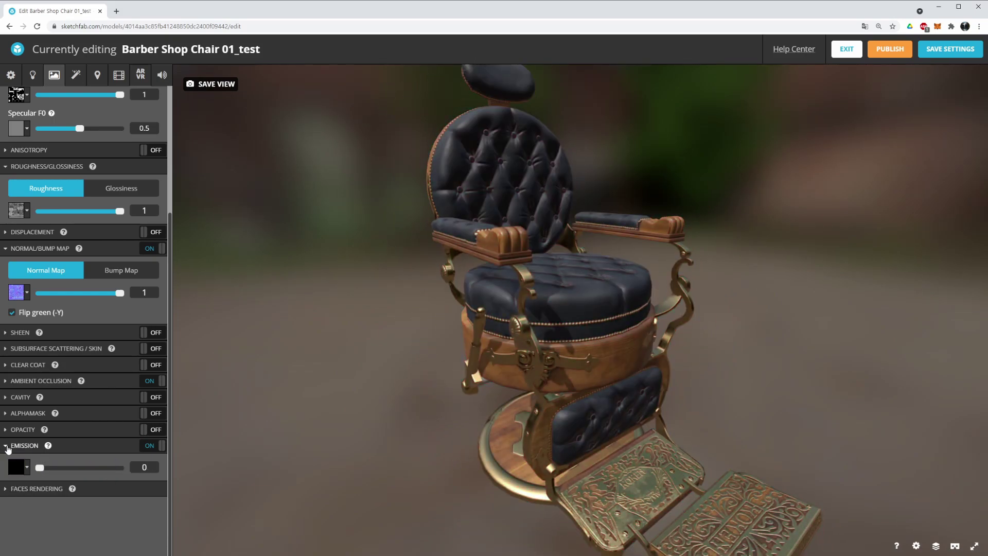
click(7, 447)
Inspect the chair's armrest and seat up close, try single-sided faces rendering, and return it to double-sided
click(6, 490)
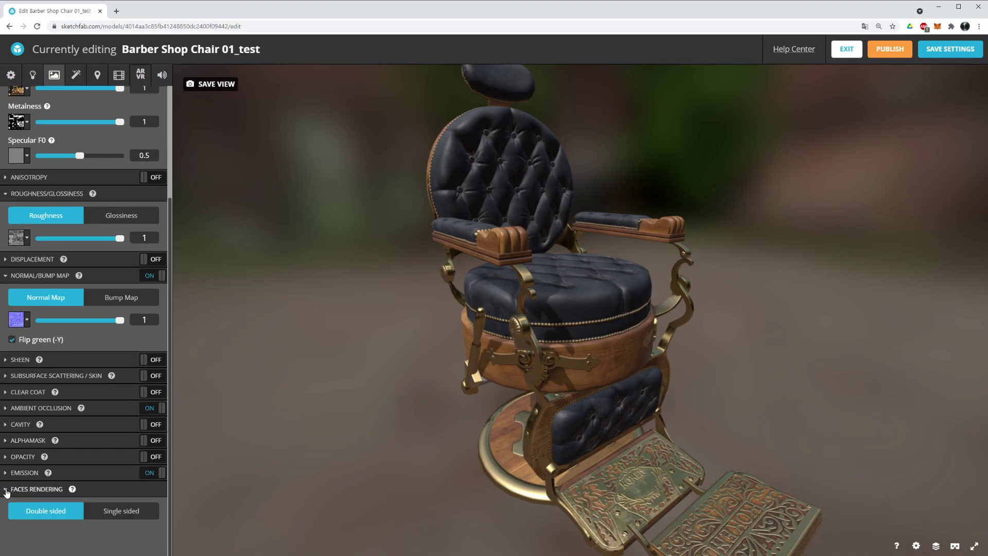
right_drag(720, 284, 633, 294)
scroll(632, 293, up, 3)
drag(632, 293, 646, 393)
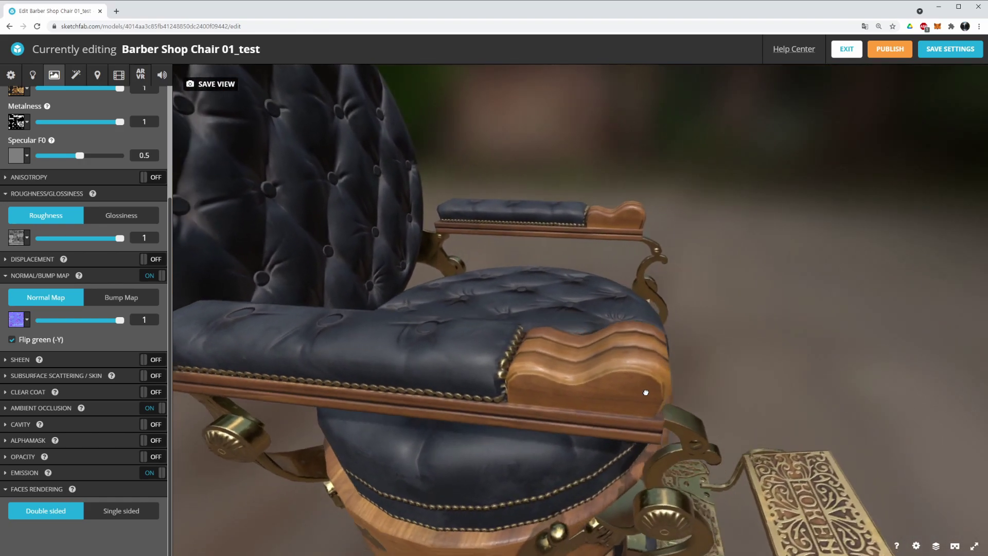
right_drag(689, 439, 688, 357)
scroll(648, 321, up, 3)
drag(649, 320, 234, 450)
scroll(485, 327, down, 4)
click(119, 511)
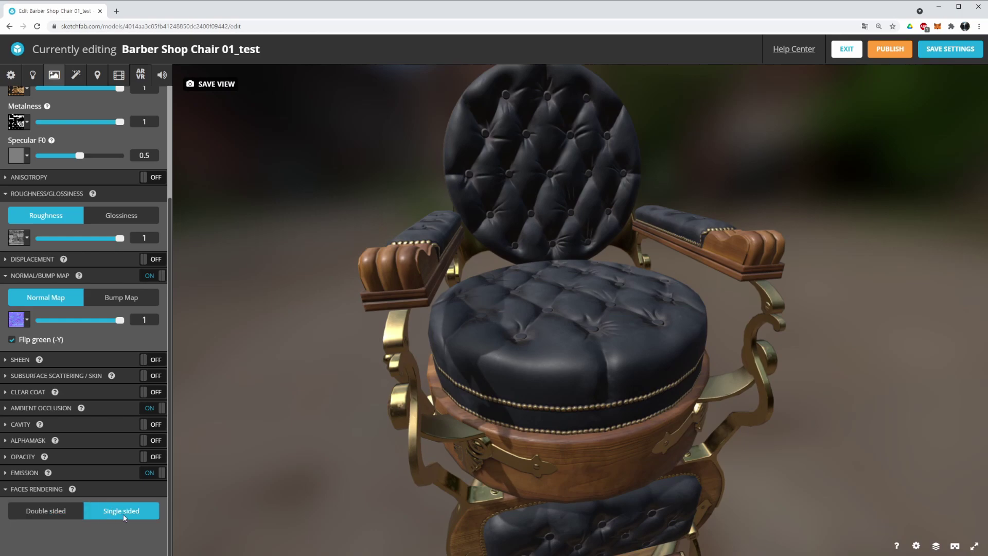
click(51, 509)
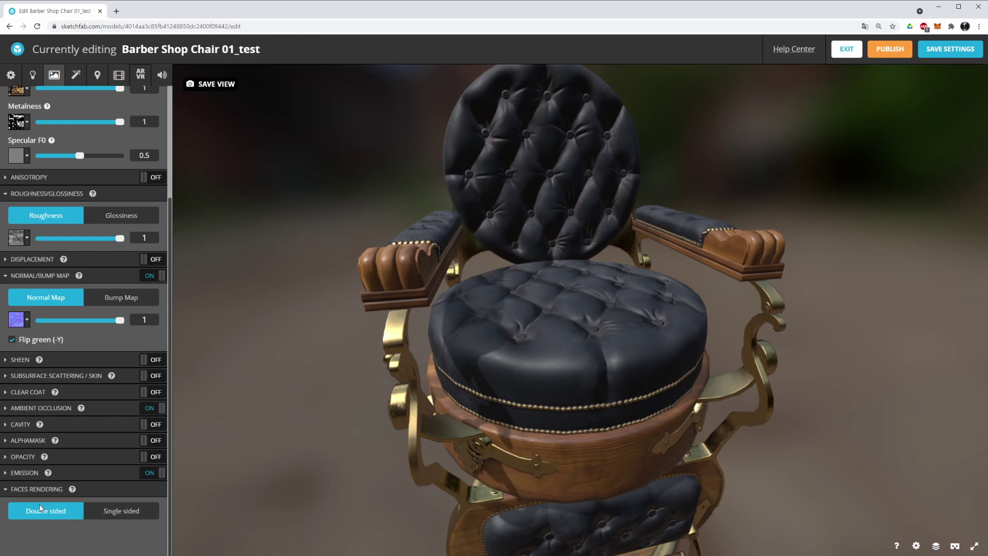
click(5, 489)
Check the seat cushion and brass fittings with all material channels assigned, and save the model settings
scroll(62, 449, up, 3)
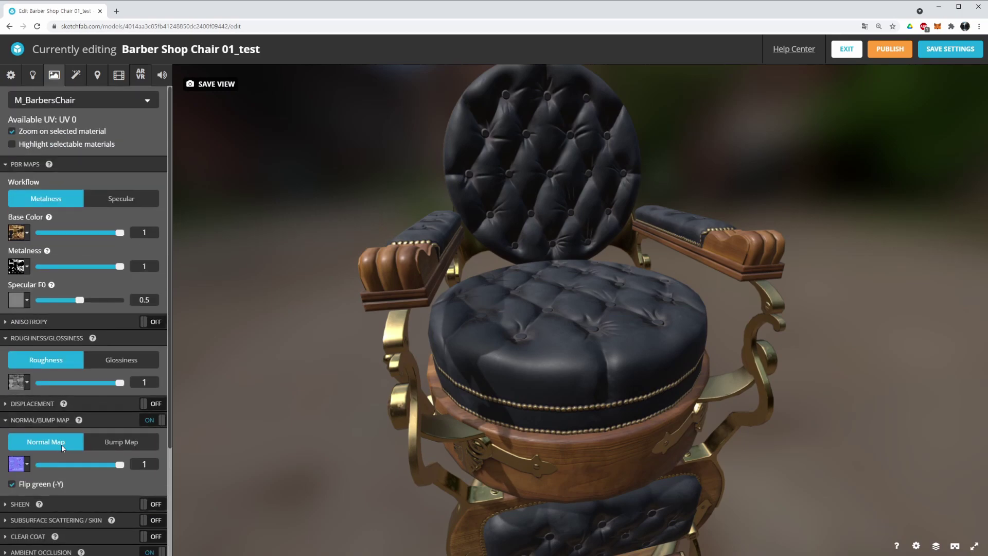
mouse_move(515, 303)
mouse_down()
mouse_move(619, 308)
mouse_move(514, 303)
mouse_move(634, 299)
mouse_move(337, 281)
mouse_move(487, 295)
mouse_move(458, 234)
mouse_move(514, 315)
mouse_up()
scroll(518, 302, down, 3)
scroll(514, 315, up, 3)
scroll(665, 339, up, 3)
drag(665, 340, 645, 325)
scroll(645, 326, down, 8)
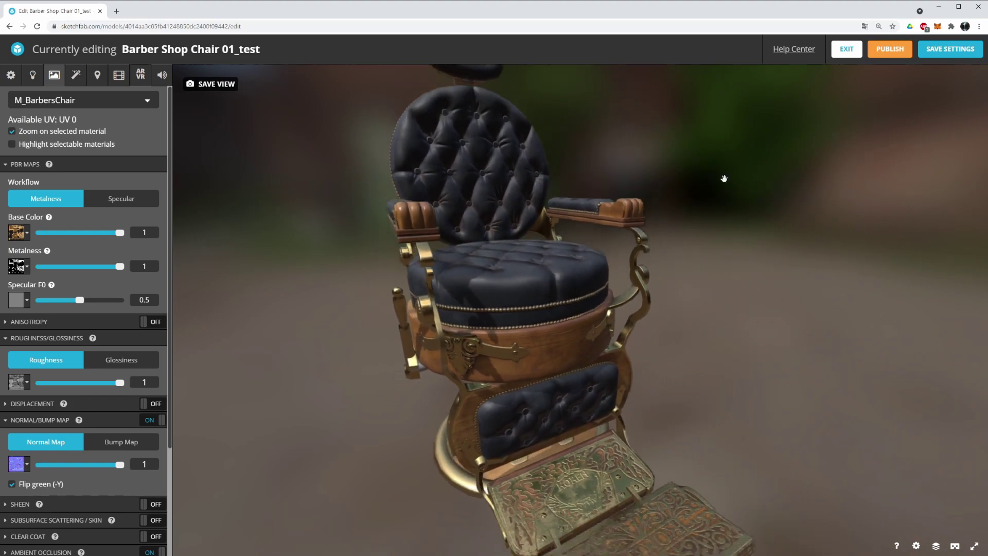
click(953, 52)
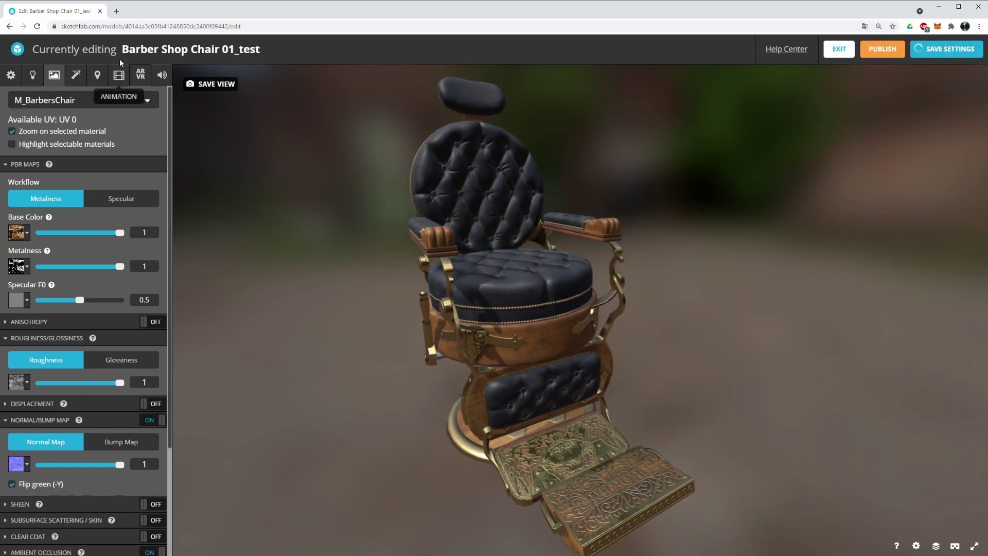
Examine the finished chair from several sides, including the engraved metal footrests
drag(651, 232, 605, 272)
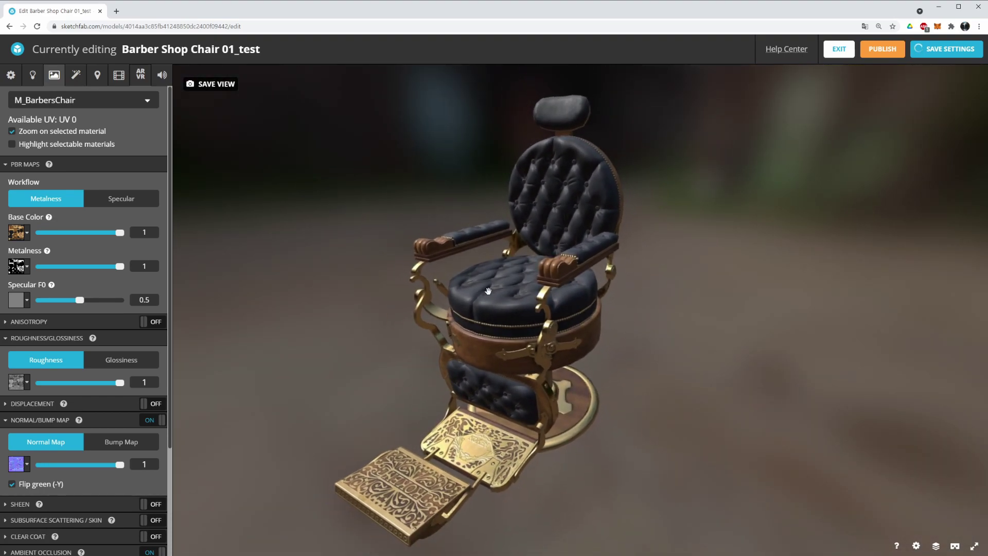
drag(399, 289, 599, 282)
scroll(551, 262, up, 3)
scroll(551, 261, down, 2)
scroll(479, 258, down, 3)
scroll(479, 257, up, 1)
scroll(598, 282, up, 10)
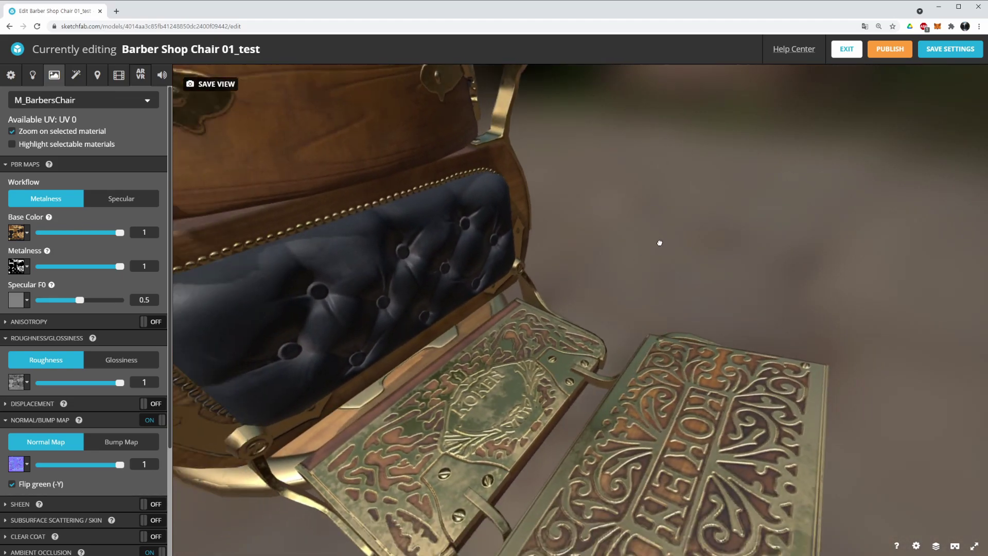
drag(660, 243, 578, 258)
scroll(578, 258, down, 5)
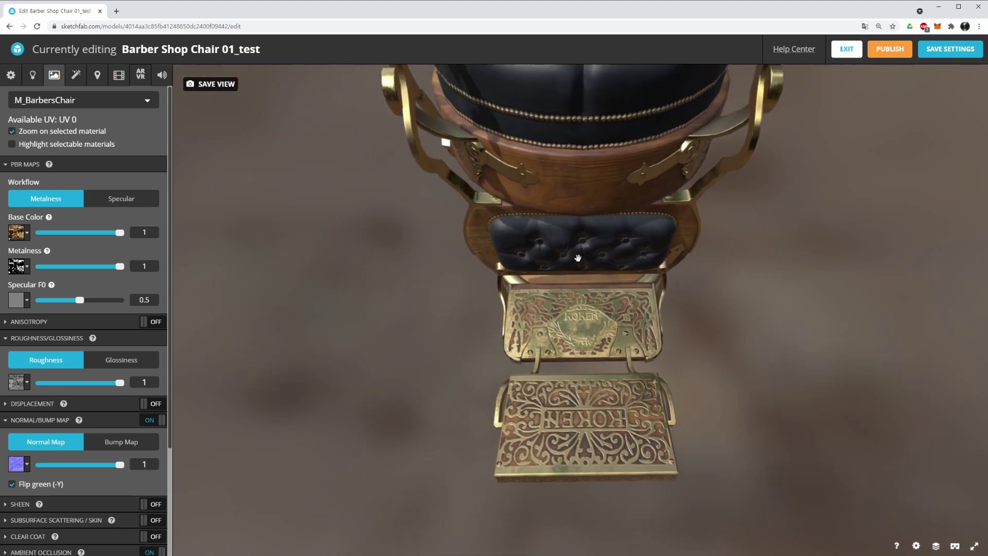
right_drag(578, 258, 581, 300)
drag(581, 300, 560, 263)
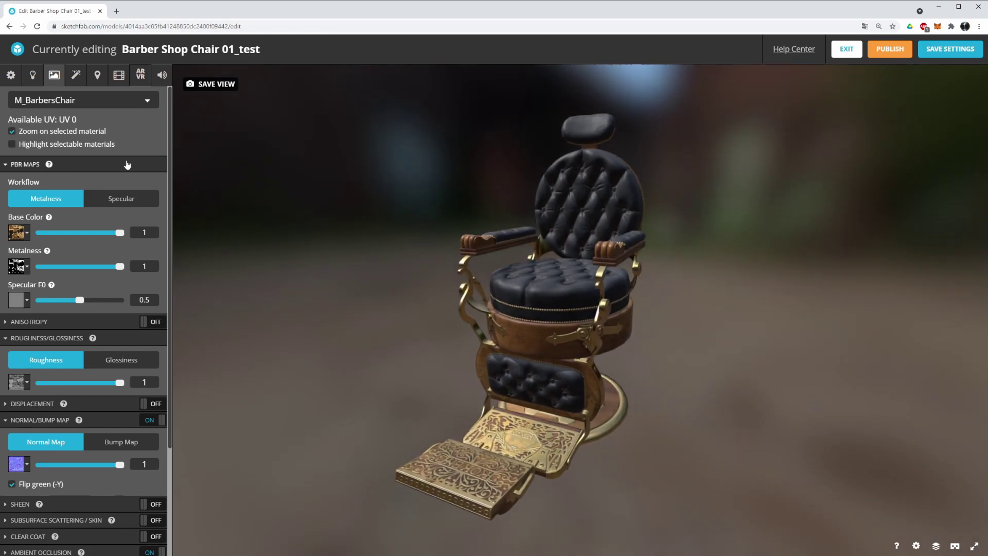
drag(434, 192, 444, 213)
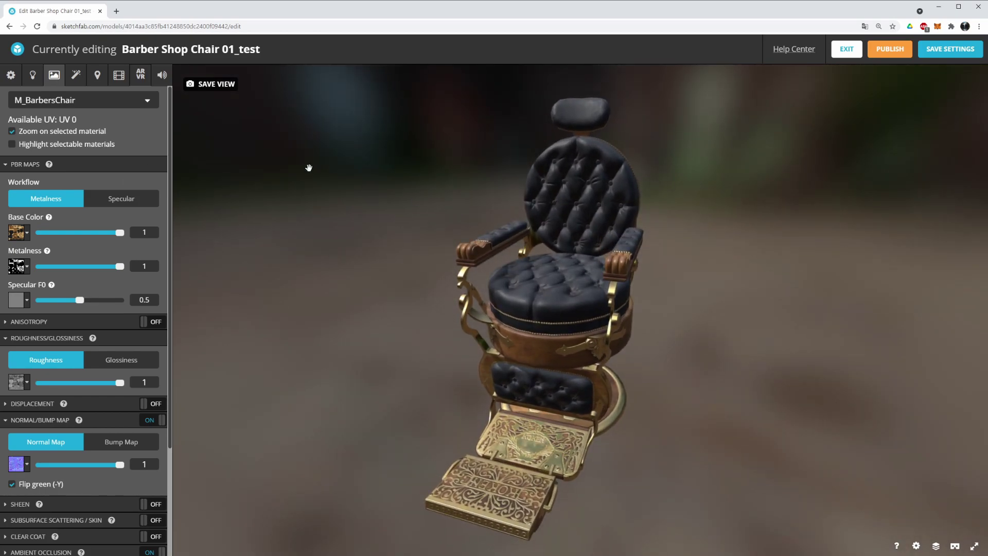
Enable the Screen Space Reflection post-processing filter and compare the brass armrest bracket with it off and on
click(82, 78)
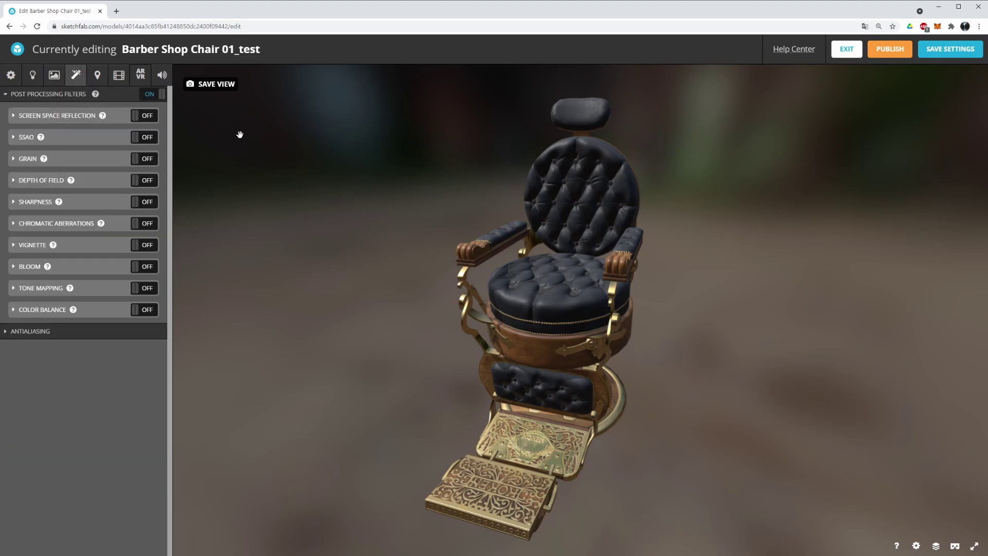
scroll(515, 248, up, 5)
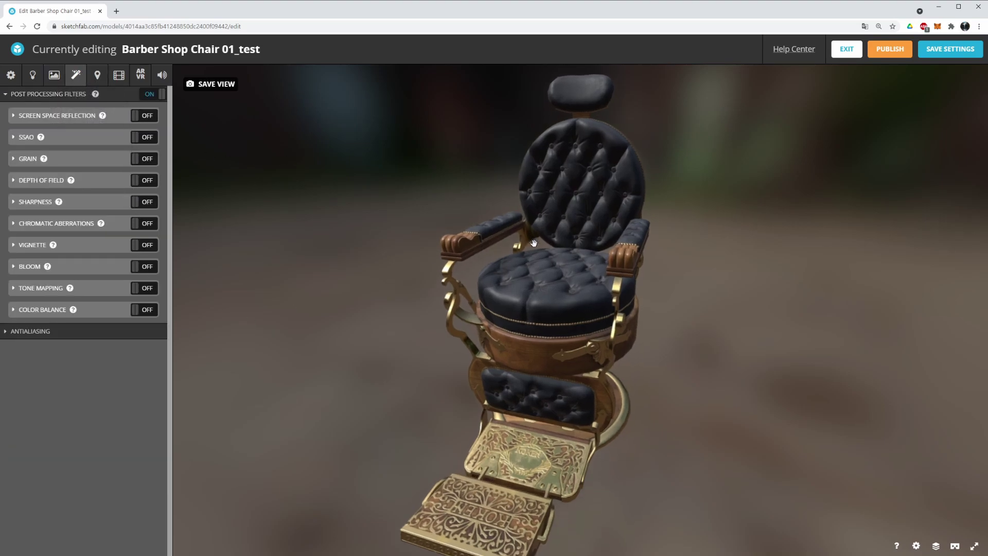
click(144, 116)
drag(537, 234, 618, 223)
scroll(618, 223, up, 3)
right_drag(644, 223, 640, 253)
click(149, 116)
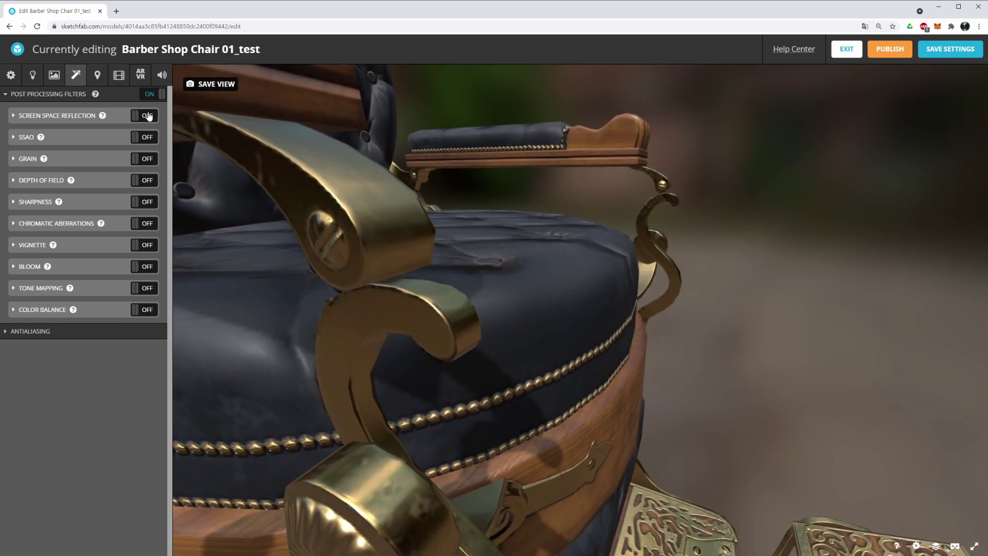
click(149, 116)
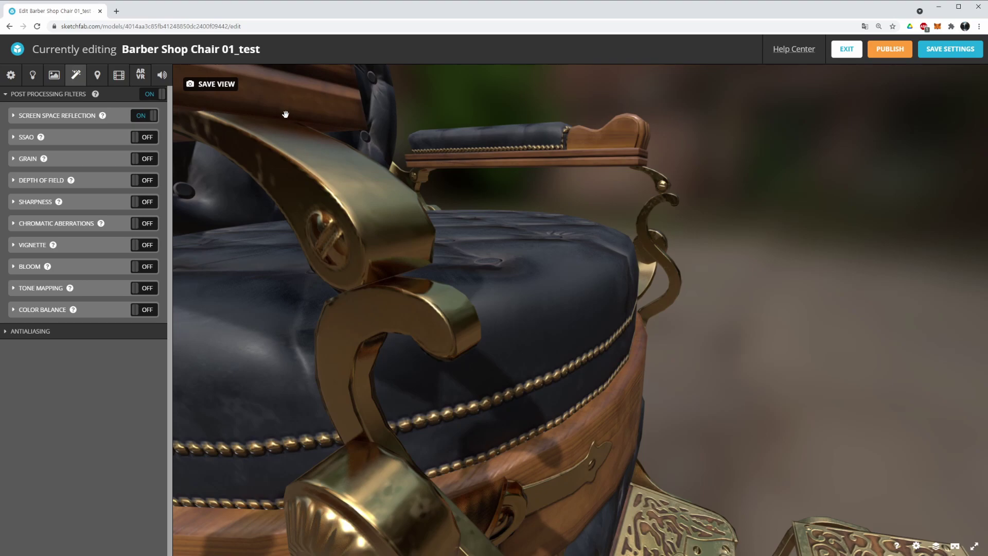
Compare the whole chair with and without Screen Space Reflection from different angles, leaving the filter enabled
drag(338, 161, 490, 433)
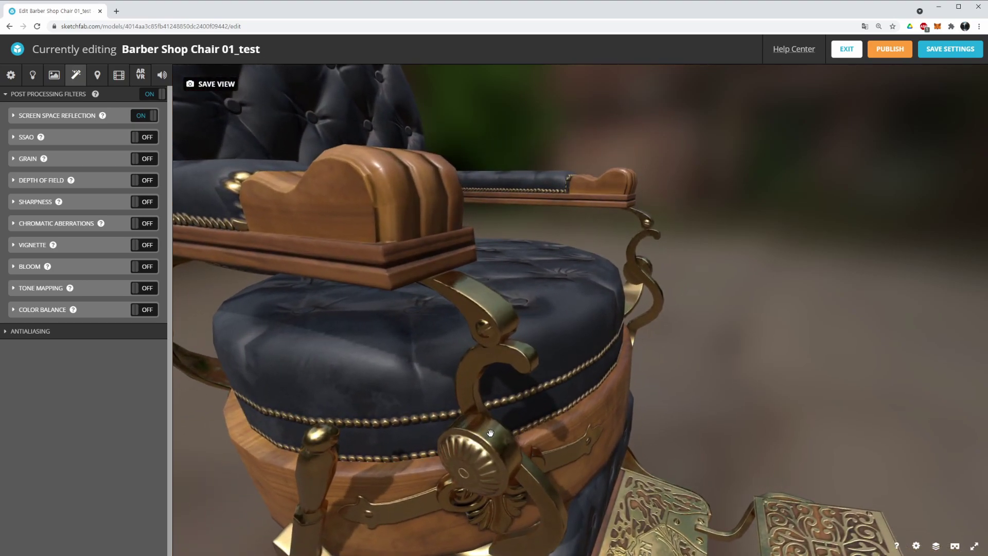
click(140, 112)
click(141, 112)
click(141, 113)
click(140, 113)
drag(622, 218, 523, 209)
click(148, 119)
click(148, 118)
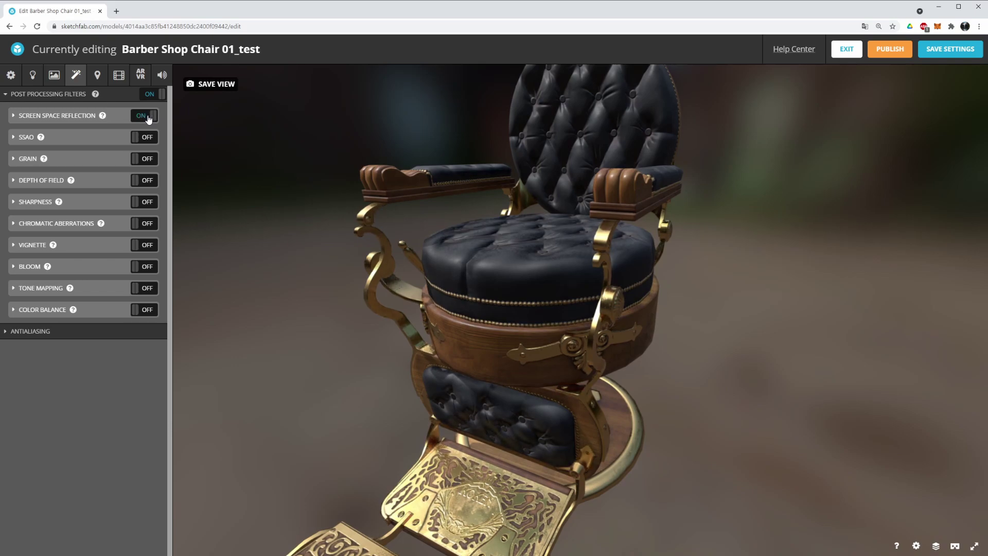
right_drag(433, 263, 485, 256)
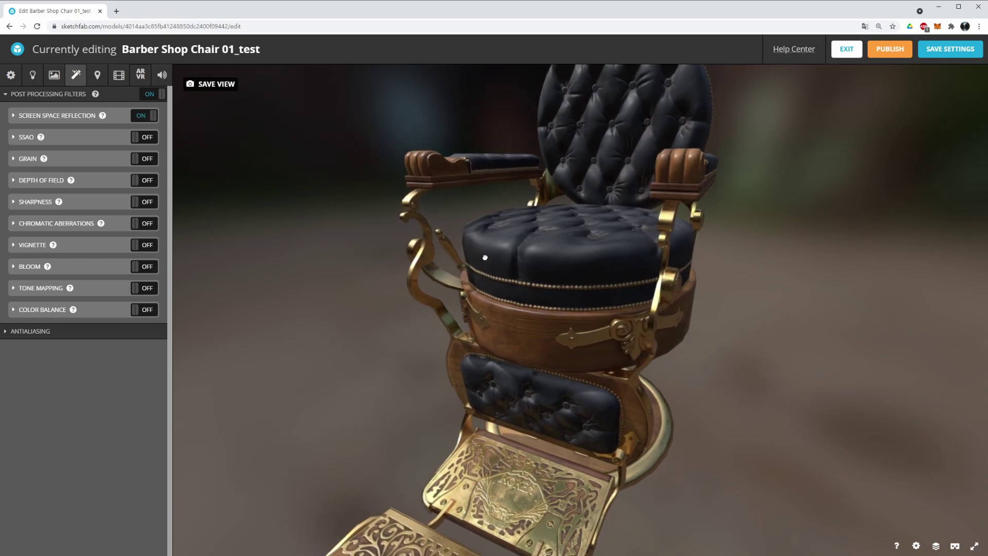
drag(485, 256, 511, 257)
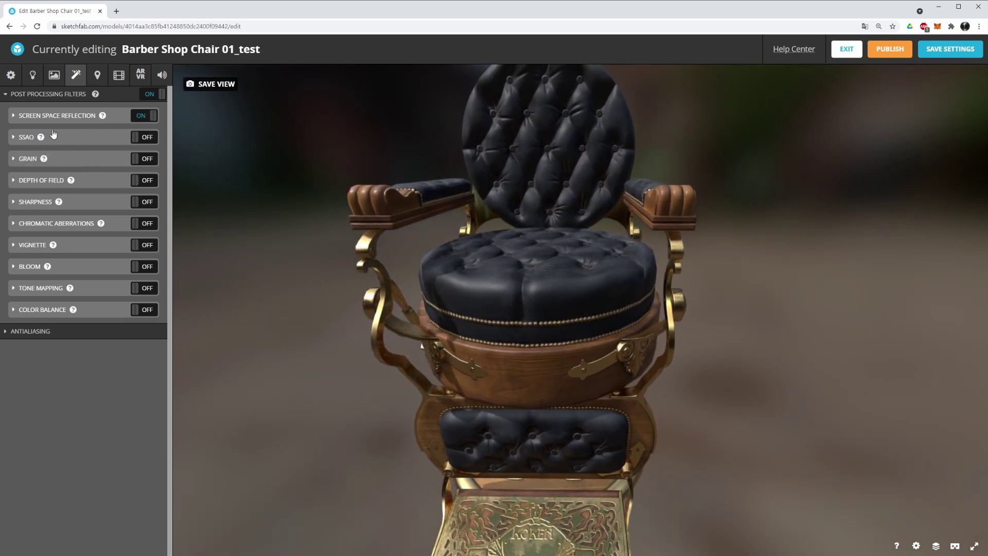
Read the SSAO help, view the brass ornament under the seat up close, and enable the SSAO filter
mouse_move(42, 137)
scroll(535, 242, up, 3)
drag(749, 281, 487, 187)
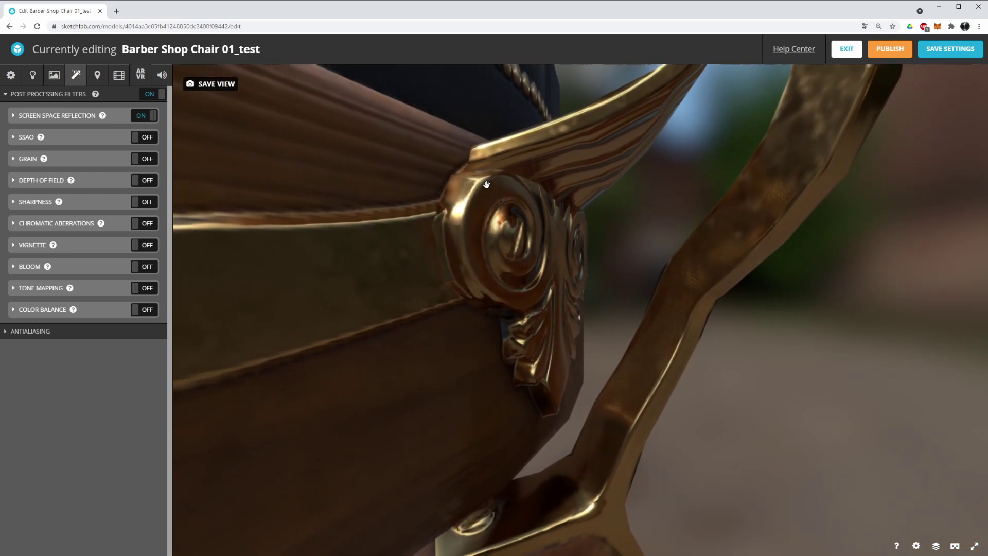
drag(501, 242, 510, 263)
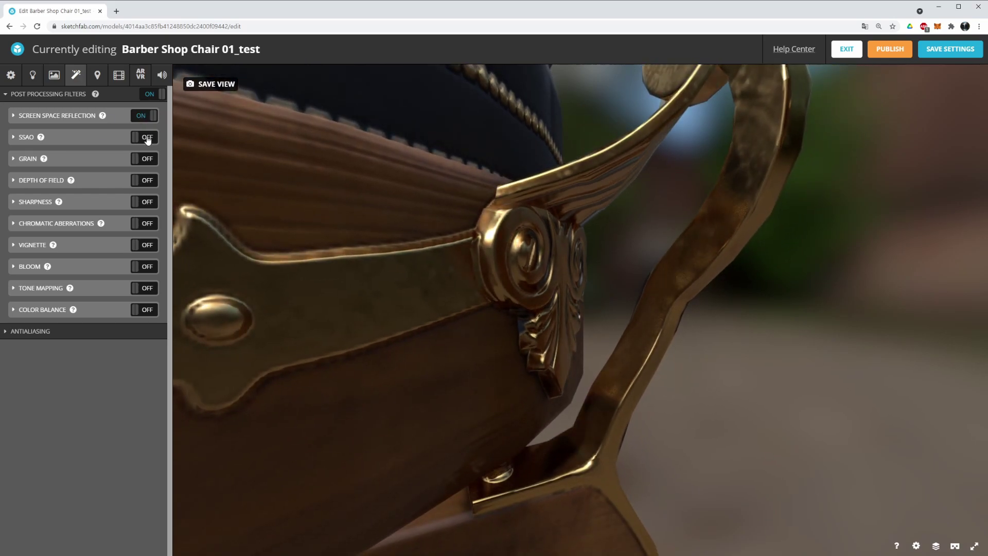
click(147, 140)
scroll(566, 366, down, 8)
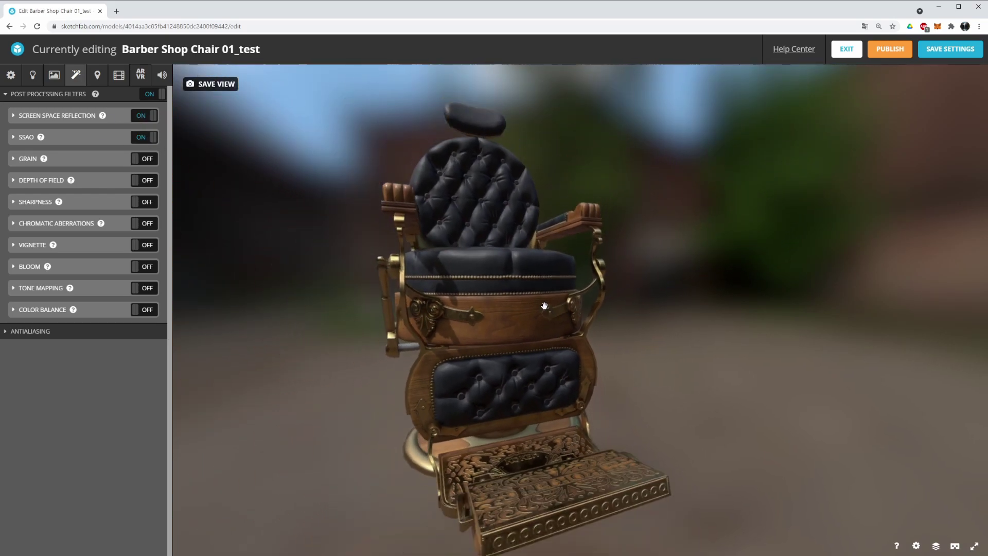
drag(544, 306, 431, 307)
Switch SSAO off and on repeatedly to compare the chair's shading, leaving the filter enabled
click(153, 138)
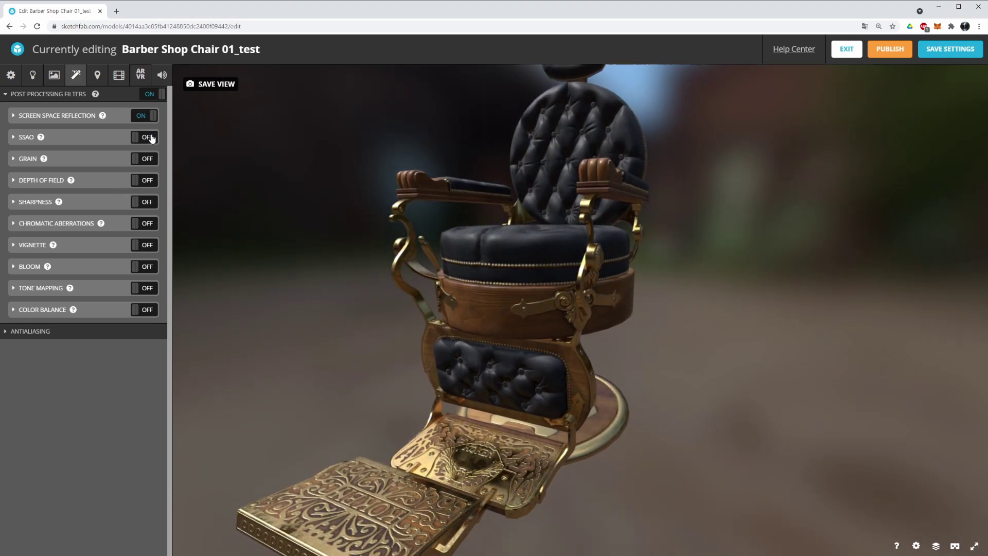
click(152, 138)
click(151, 139)
click(152, 138)
click(152, 139)
click(151, 138)
Enable the Grain filter and inspect the chair and background with it from several angles
drag(360, 181, 477, 190)
click(140, 160)
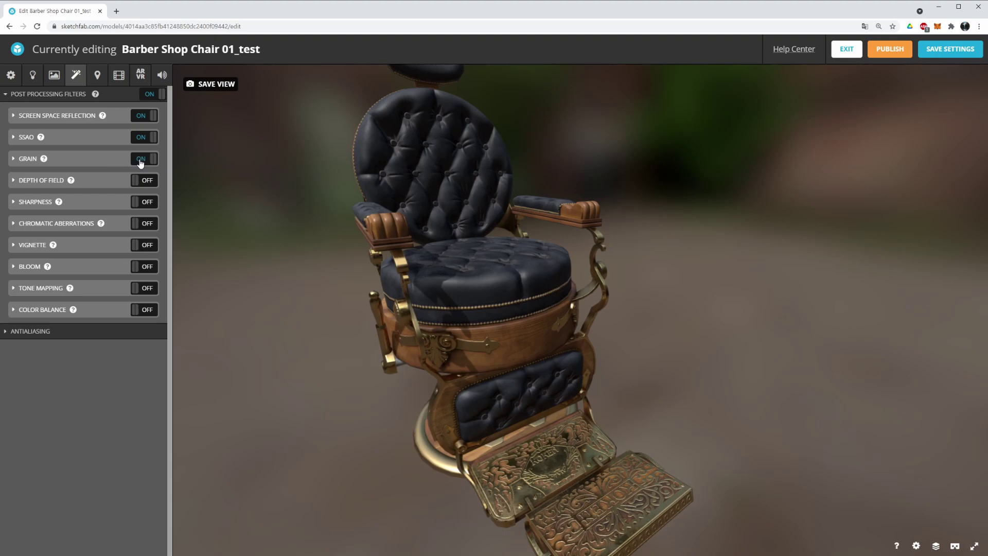
drag(533, 274, 733, 301)
drag(611, 241, 699, 282)
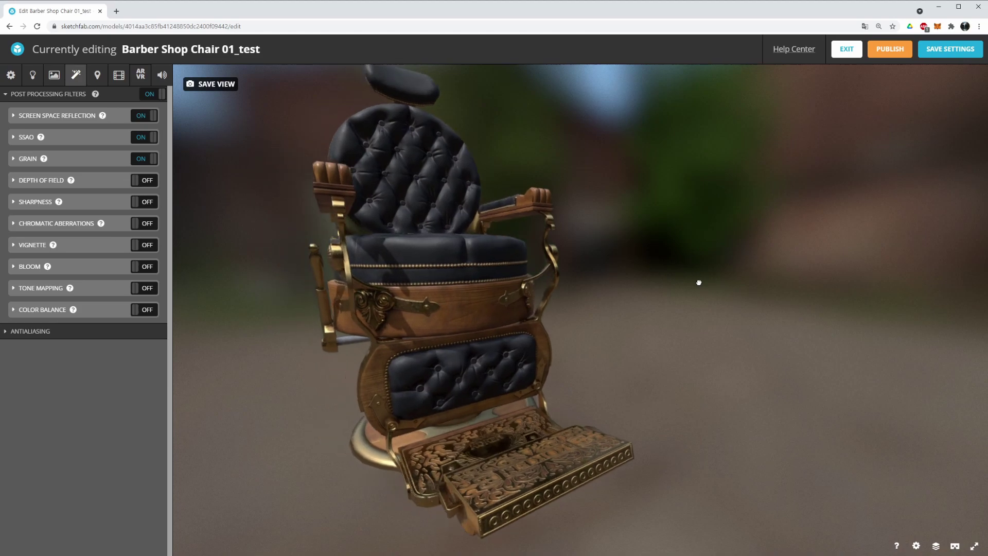
drag(563, 246, 587, 267)
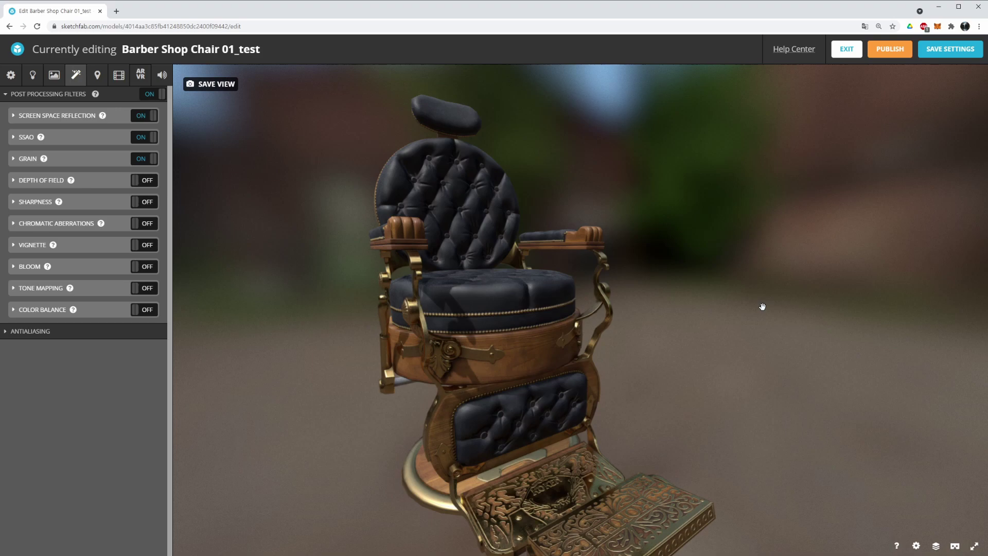
Set the Grain amount to 0.2, check the chair with it, and switch the Grain filter off
click(15, 159)
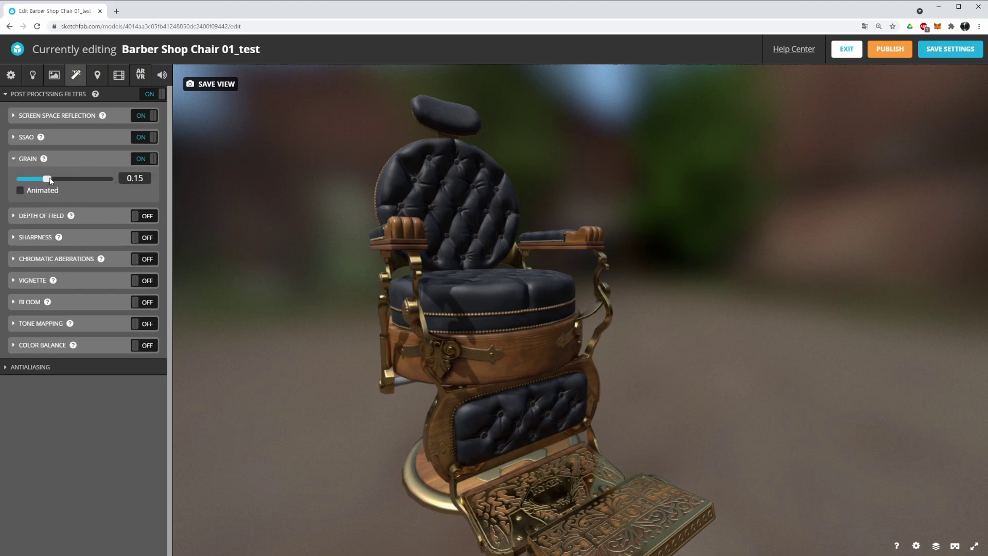
mouse_move(47, 179)
mouse_down()
mouse_move(97, 179)
mouse_move(57, 181)
mouse_up()
drag(403, 274, 379, 292)
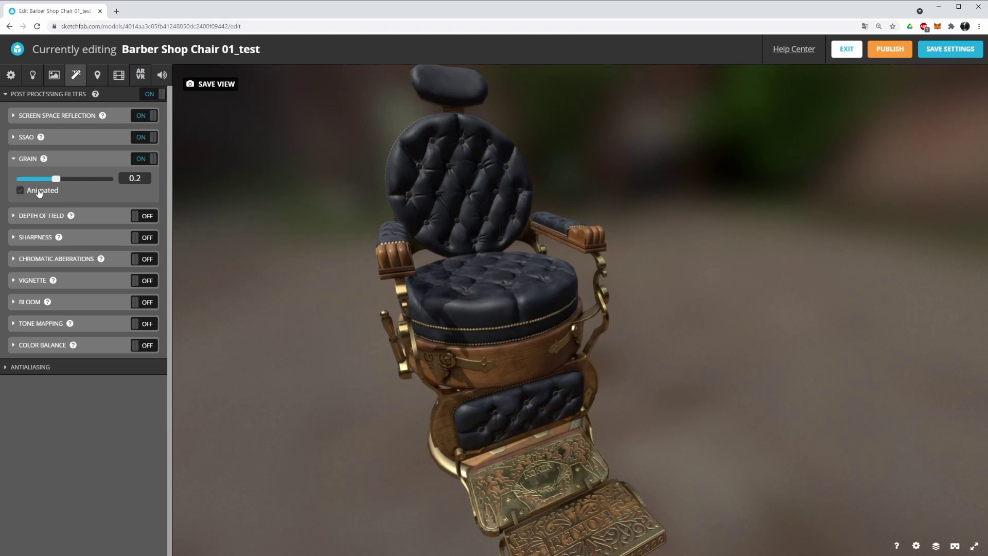
click(149, 159)
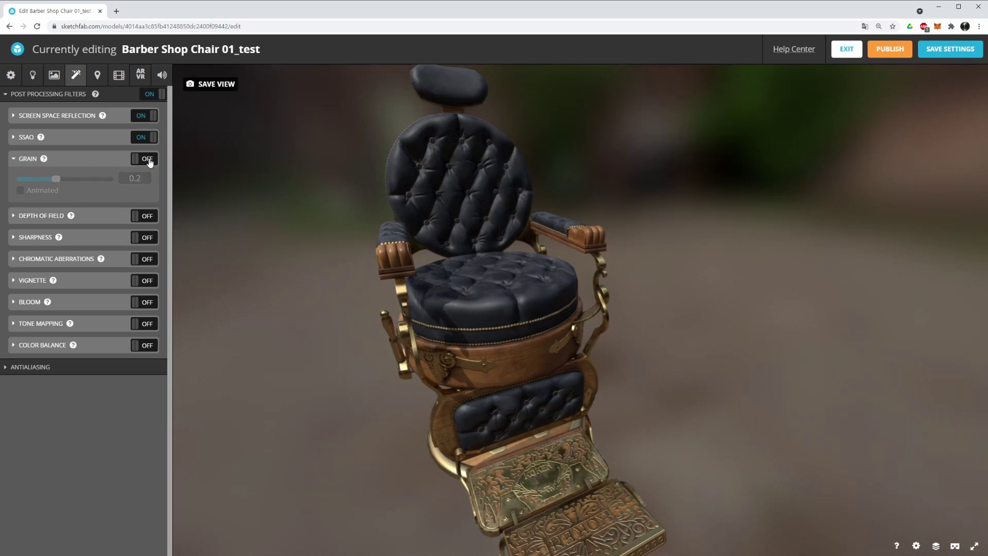
drag(469, 274, 452, 280)
Enable the Depth of Field filter and focus the camera on the chair's wooden seat base
click(14, 218)
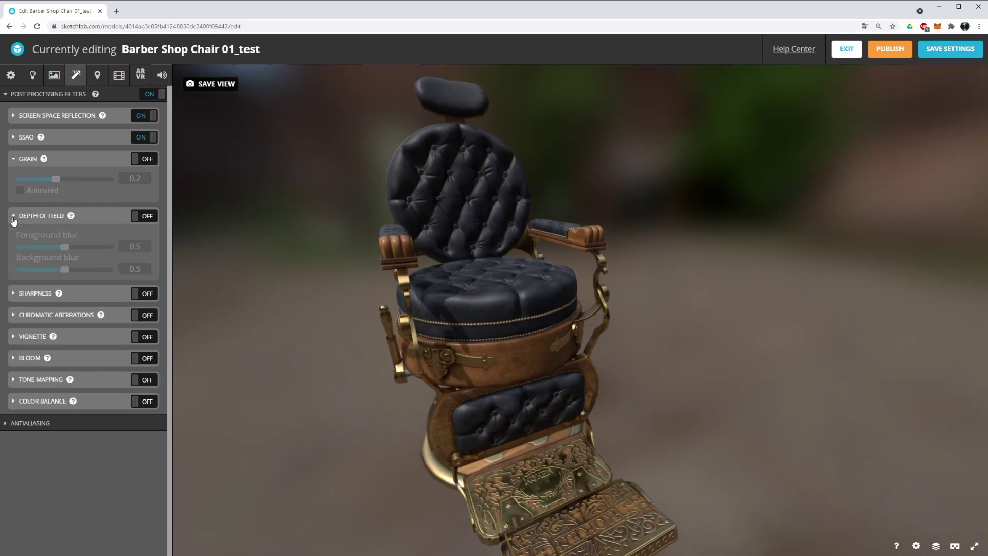
click(145, 217)
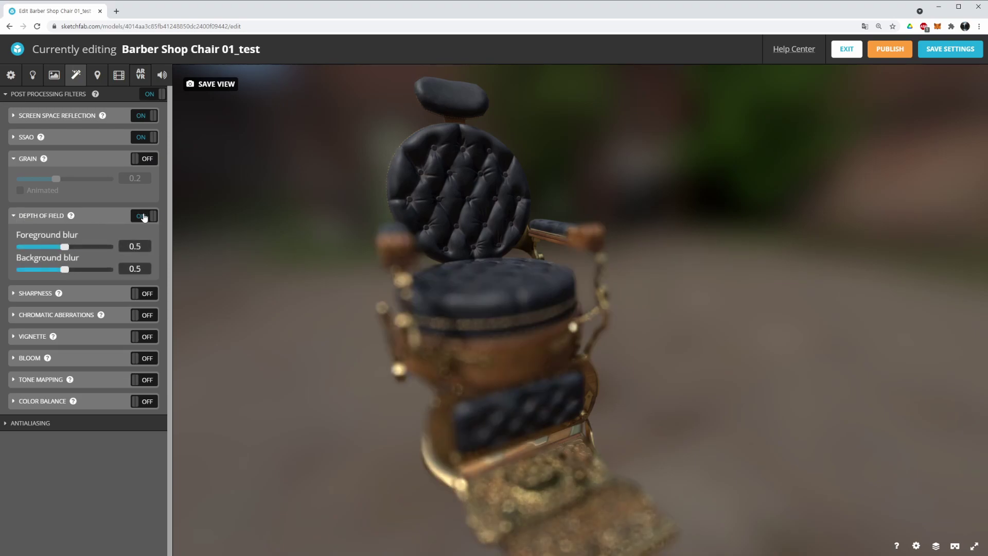
double_click(555, 326)
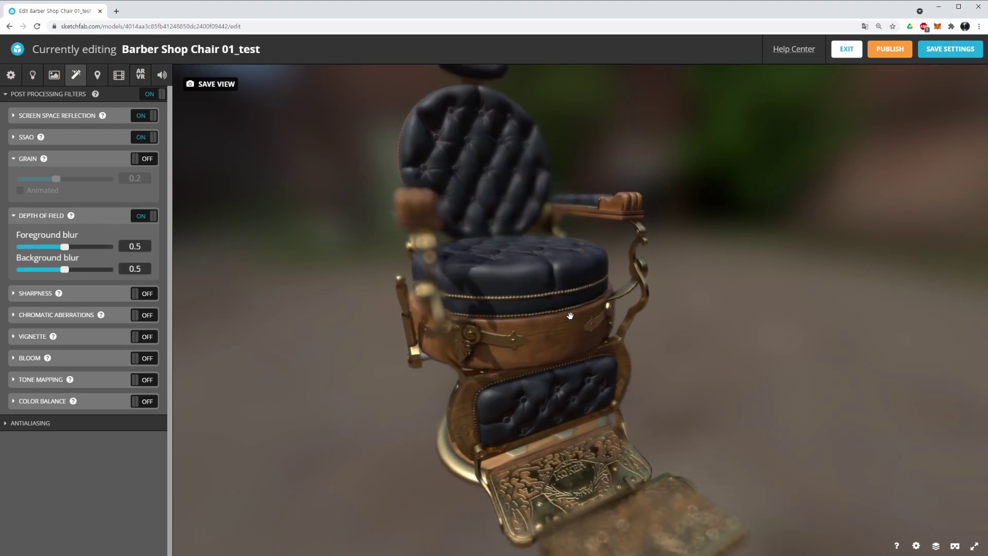
Set the Depth of Field background blur to 0.632 and the foreground blur to 0
drag(66, 251, 78, 274)
drag(543, 240, 492, 338)
scroll(499, 304, up, 3)
drag(37, 250, 7, 252)
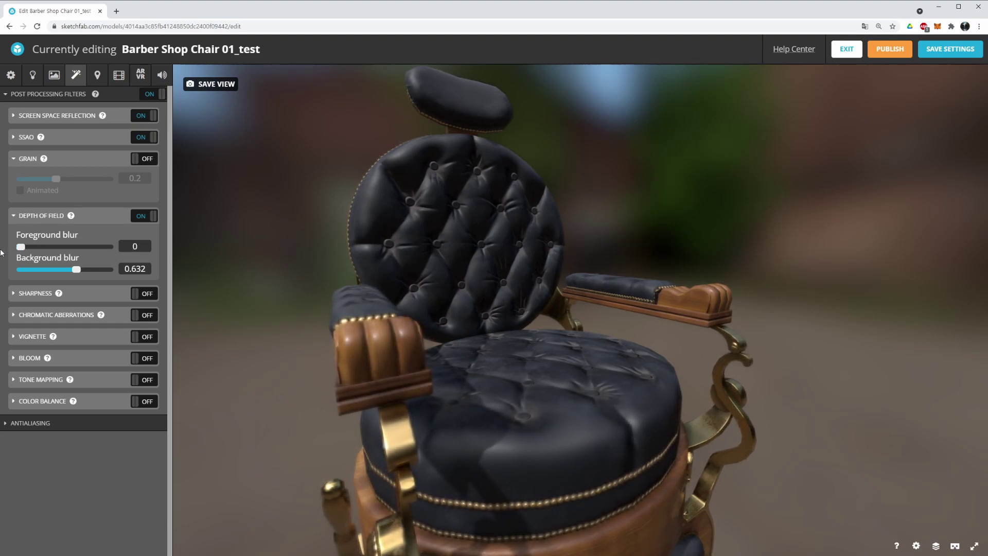
Try background blur values of 0.738 and 0.749, checking the chair from several angles and distances
mouse_move(78, 271)
mouse_down()
mouse_move(20, 272)
mouse_move(153, 279)
mouse_move(37, 273)
mouse_move(88, 281)
mouse_up()
scroll(473, 289, down, 5)
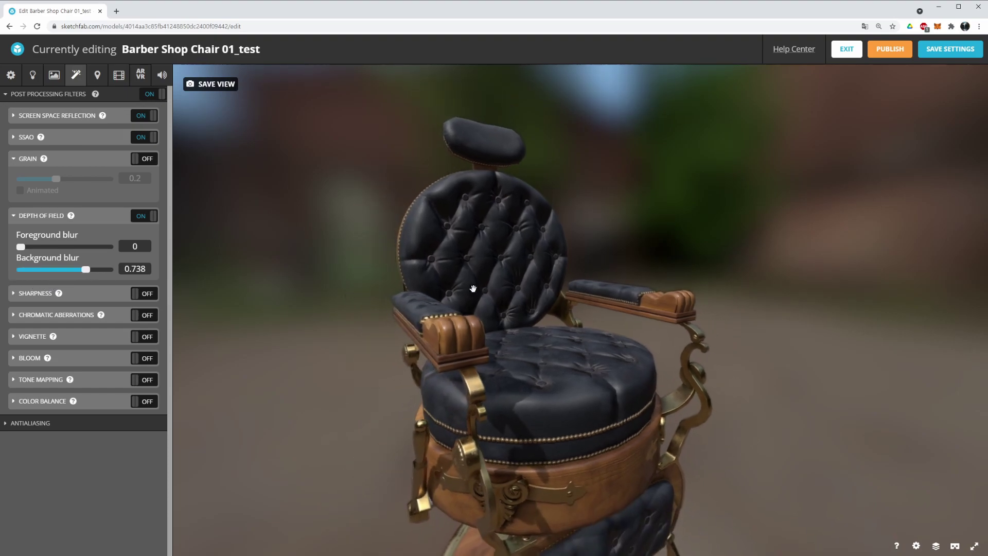
scroll(482, 296, up, 5)
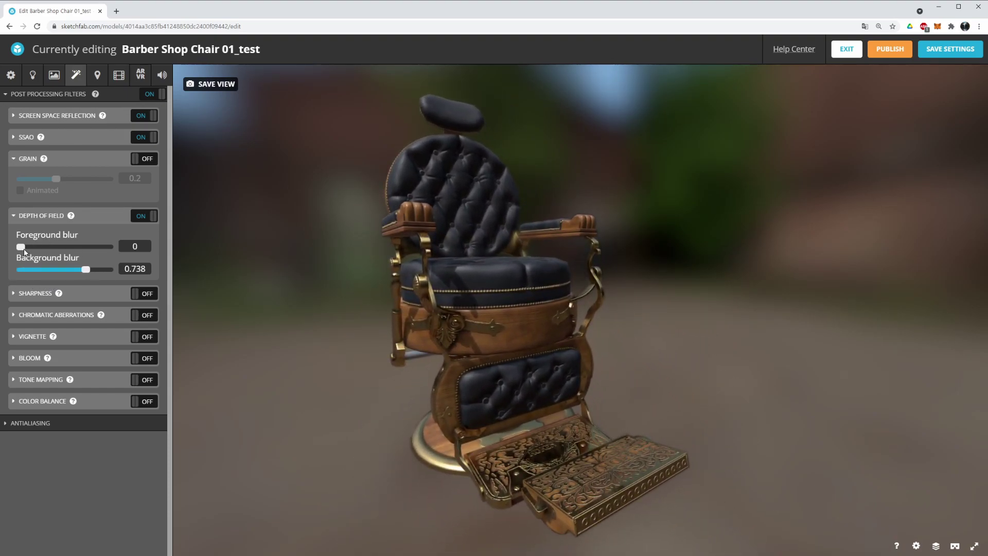
scroll(437, 253, down, 2)
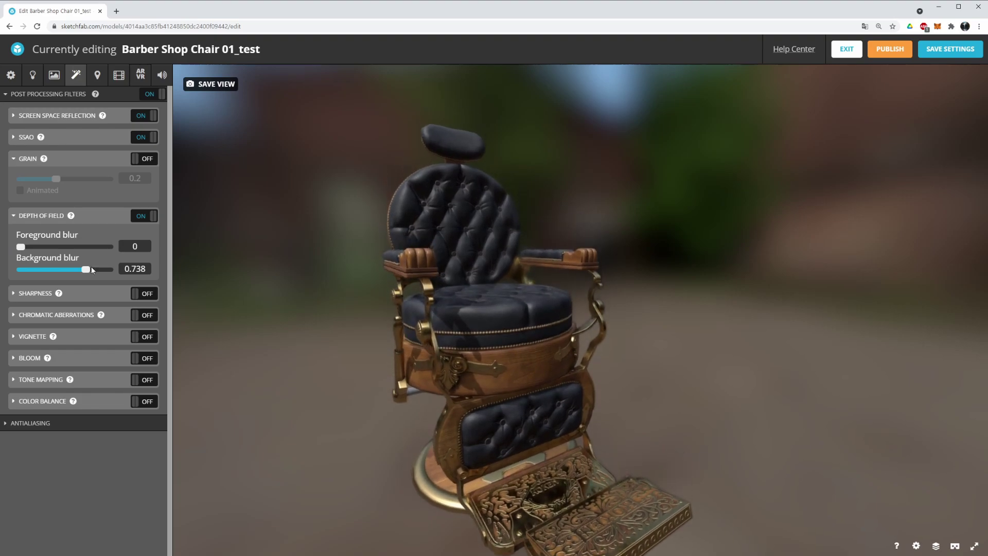
scroll(437, 258, down, 3)
scroll(437, 259, up, 5)
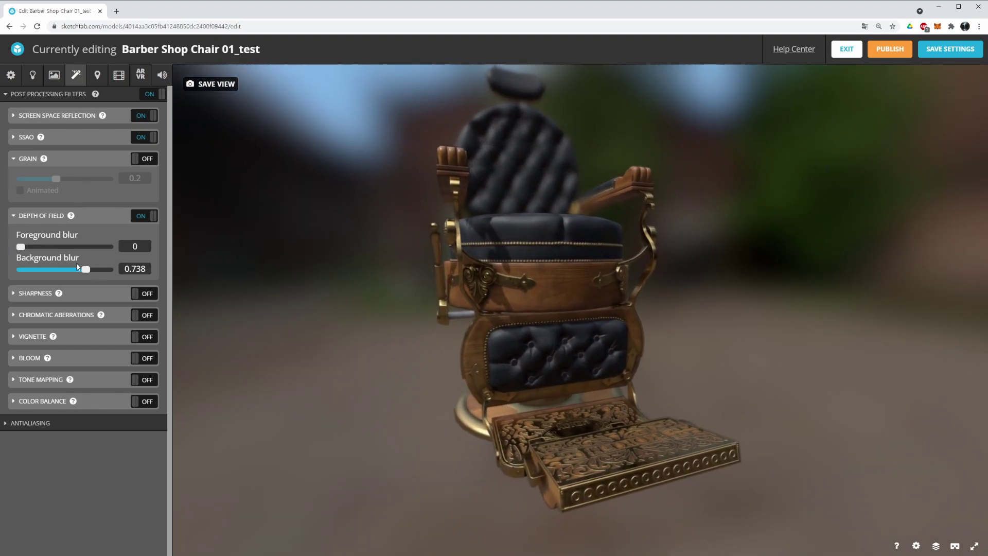
mouse_move(86, 269)
mouse_down()
mouse_move(26, 267)
mouse_move(144, 273)
mouse_move(39, 268)
mouse_move(90, 268)
mouse_up()
scroll(551, 340, up, 2)
drag(551, 340, 562, 303)
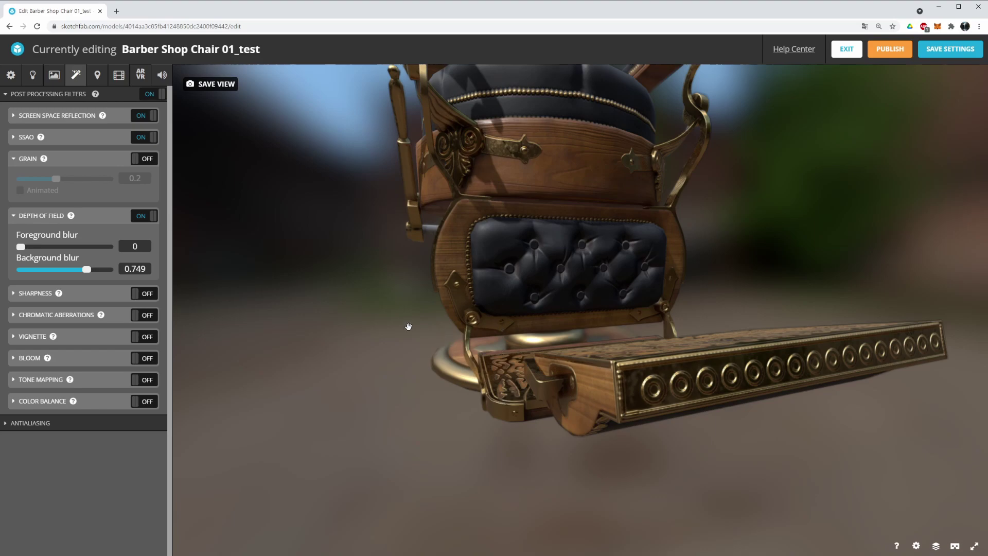
Set the background blur to 0.444, check the whole chair, and collapse the Depth of Field settings
drag(82, 269, 59, 275)
drag(515, 280, 491, 319)
scroll(491, 318, down, 2)
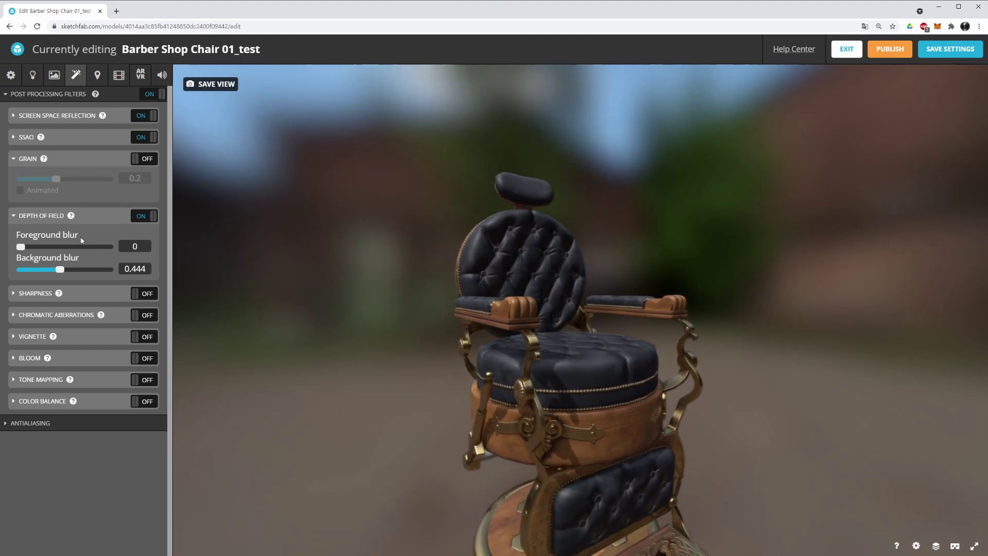
right_drag(510, 283, 488, 261)
drag(488, 260, 488, 293)
click(15, 218)
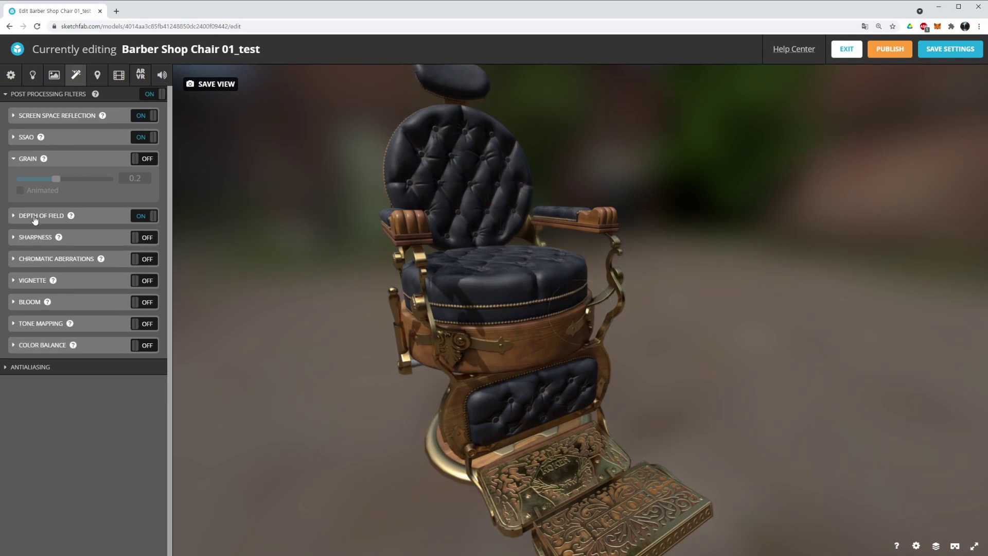
Enable the Sharpness filter and compare the chair with and without it, leaving it enabled
mouse_move(59, 240)
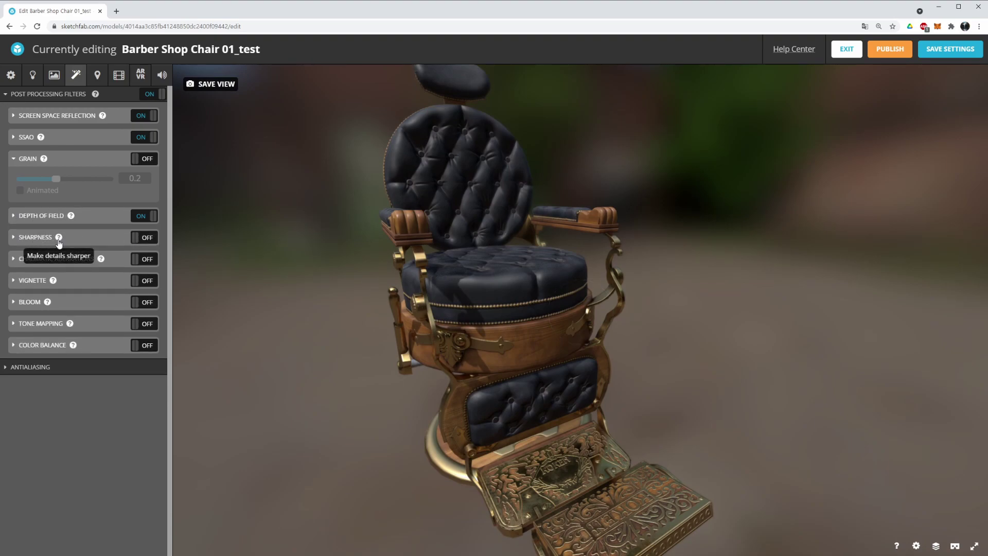
click(12, 238)
click(143, 238)
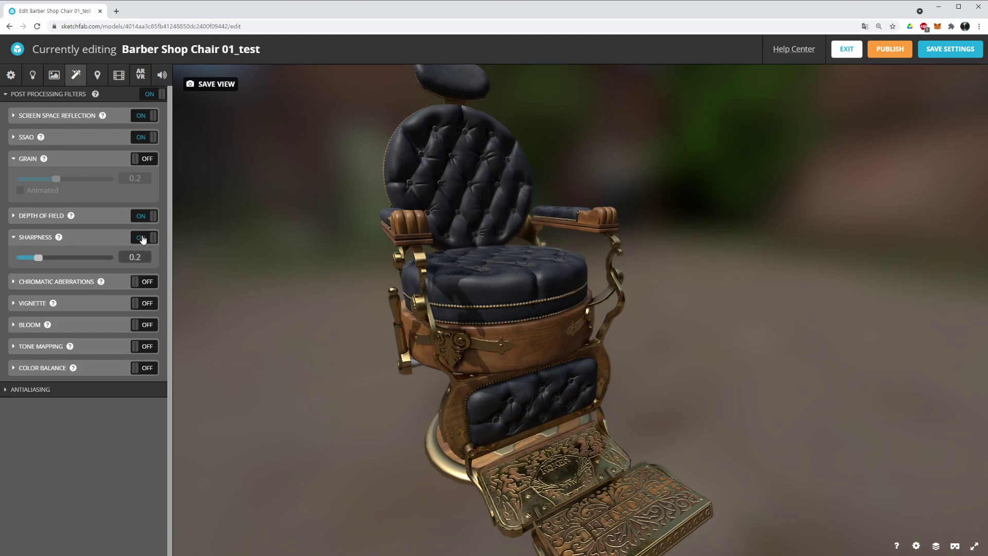
click(143, 238)
click(144, 237)
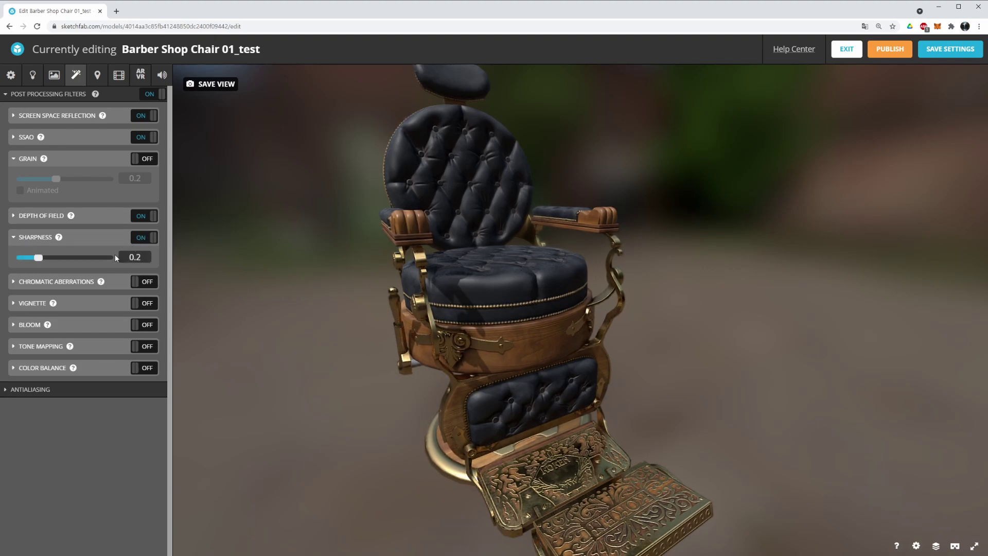
Set Sharpness to 0.178 and switch the filter off and on repeatedly to compare, leaving it enabled
mouse_move(38, 258)
mouse_down()
mouse_move(120, 256)
mouse_move(23, 258)
mouse_move(118, 268)
mouse_move(19, 258)
mouse_move(47, 258)
mouse_move(38, 258)
mouse_up()
click(144, 238)
click(145, 238)
click(144, 238)
click(144, 239)
Enable Chromatic Aberrations with the seat and armrests in close view, and set the amount to 0.0078
mouse_move(99, 283)
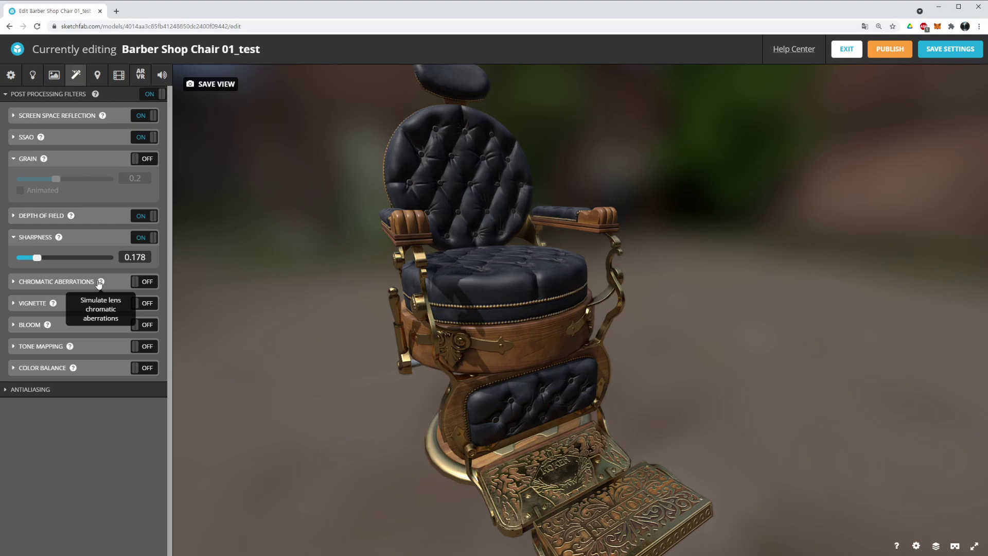
scroll(444, 120, up, 5)
scroll(293, 239, up, 3)
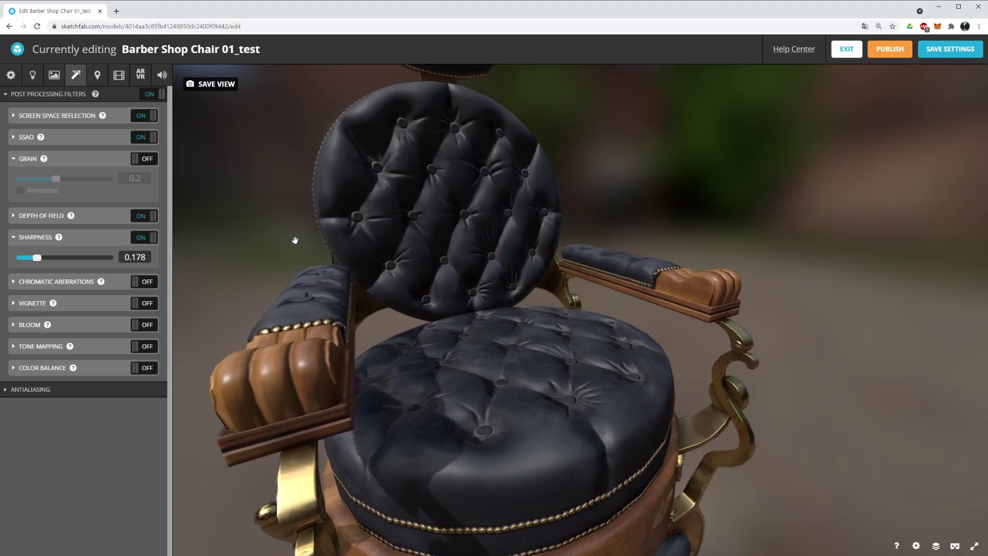
scroll(296, 239, up, 2)
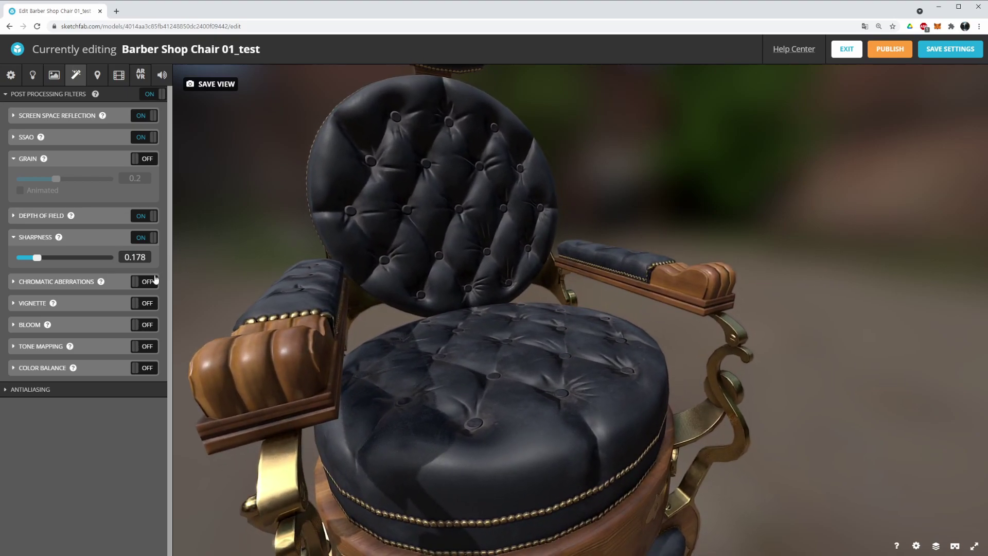
click(146, 282)
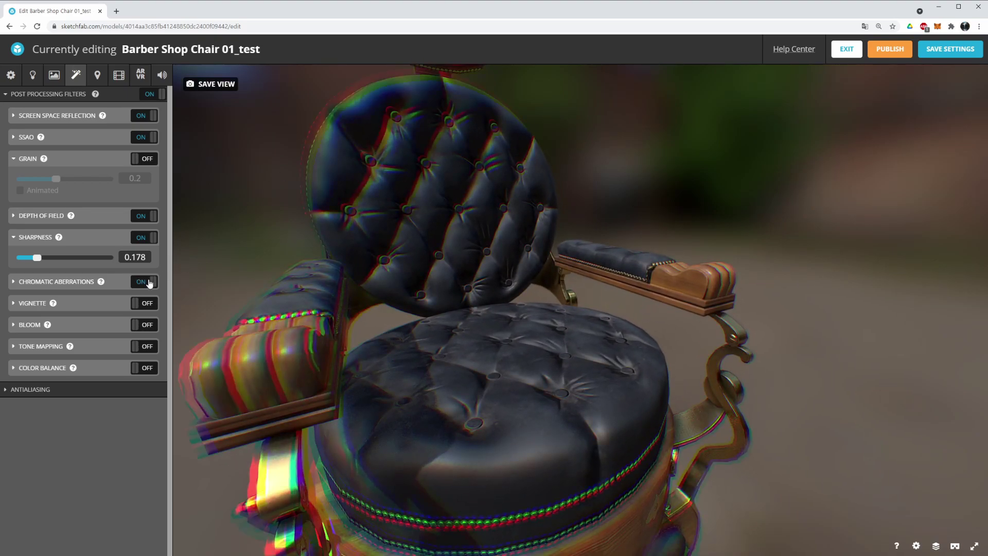
click(20, 281)
drag(63, 304, 21, 302)
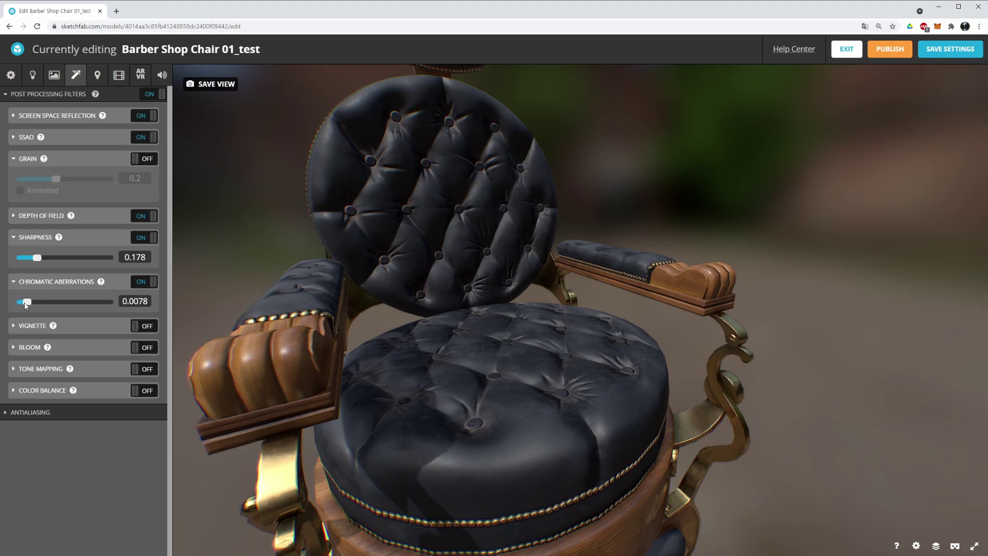
Set the Chromatic Aberrations amount to 0.0072 and check the chair from closer and farther away
mouse_move(304, 289)
mouse_down()
mouse_move(206, 311)
mouse_move(218, 289)
mouse_up()
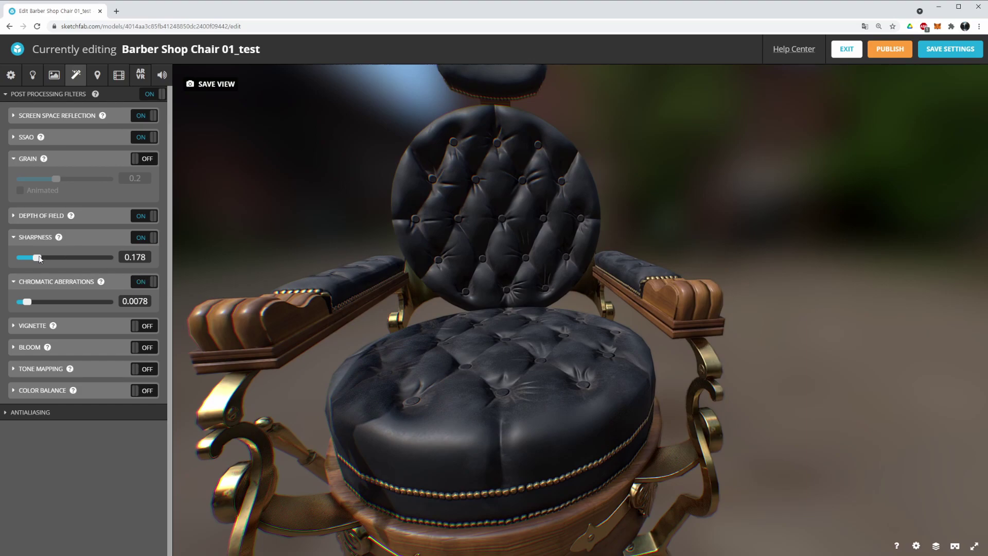
drag(27, 302, 25, 305)
scroll(540, 229, down, 3)
right_drag(540, 227, 543, 249)
drag(543, 249, 546, 258)
Enable the Vignette filter with its settings expanded and check the image edges around the chair
mouse_move(53, 325)
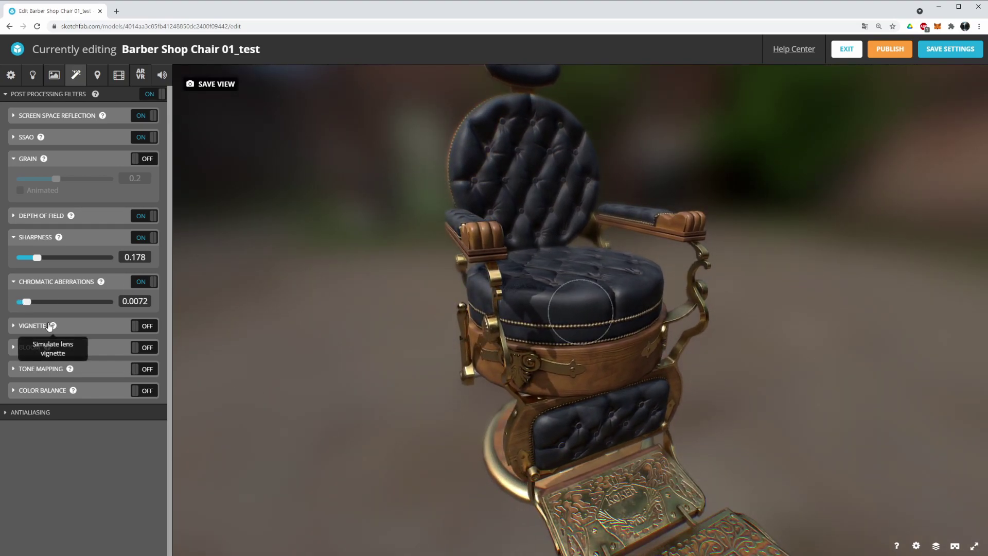
click(13, 327)
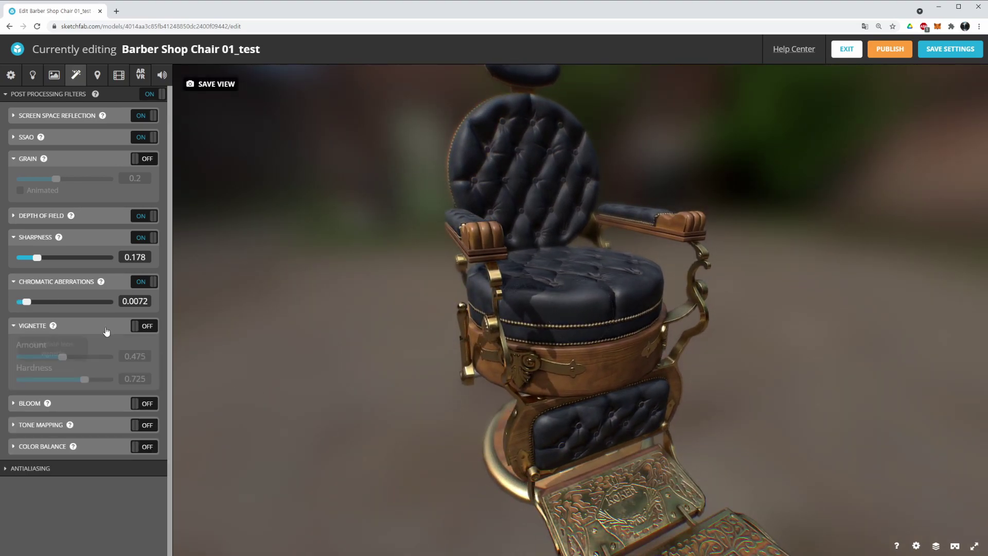
click(154, 326)
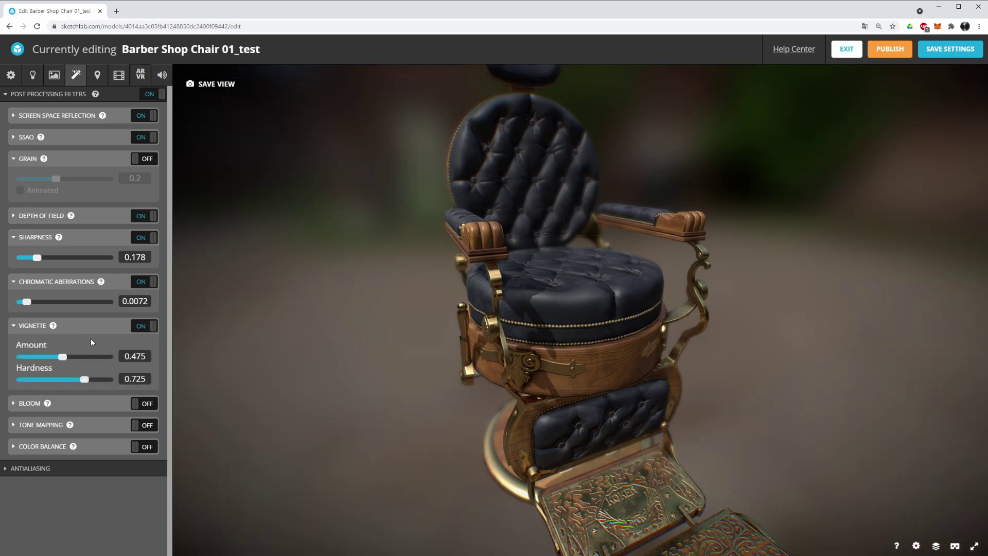
mouse_move(52, 324)
drag(192, 220, 266, 323)
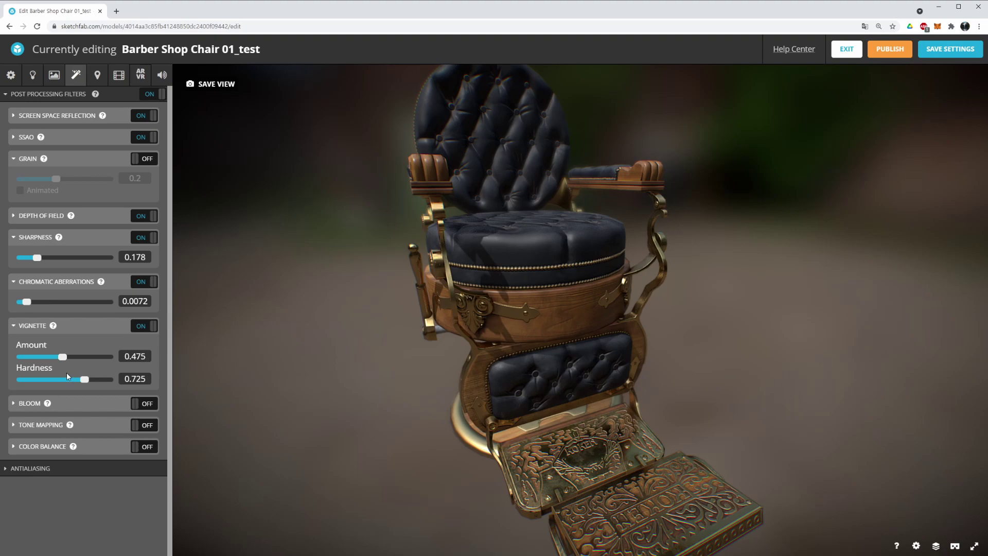
Set the Vignette amount to 0.422 and hardness to 0.544, and collapse its settings
drag(69, 359, 49, 355)
drag(391, 288, 541, 280)
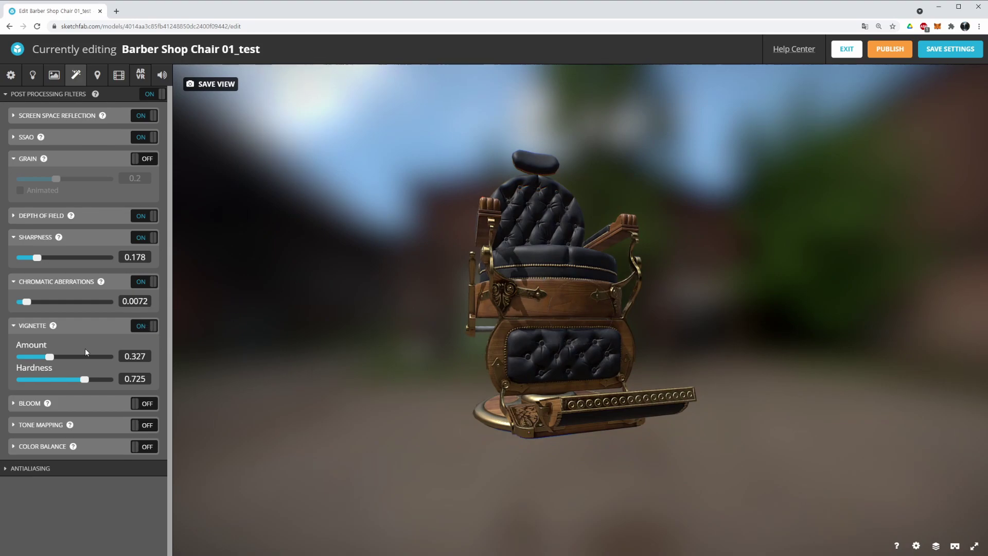
drag(85, 383, 57, 359)
drag(497, 257, 480, 322)
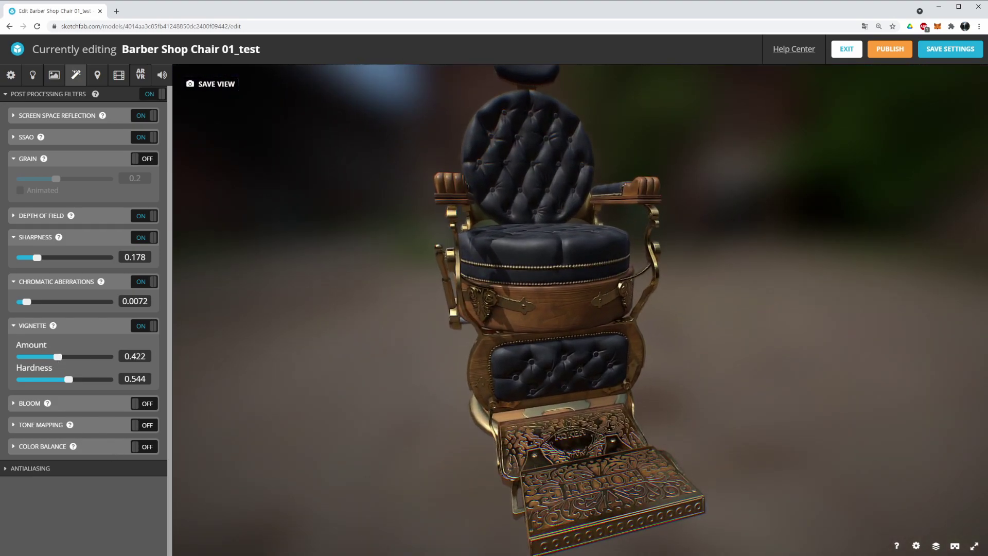
click(19, 325)
Enable the Bloom filter and inspect the brass and armrest highlights up close
right_drag(569, 261, 570, 307)
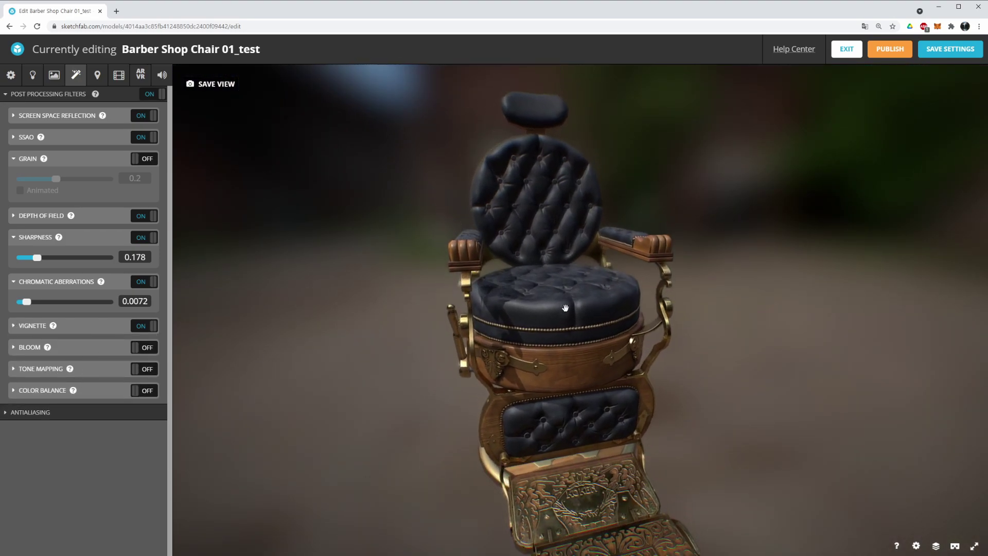
scroll(501, 314, up, 2)
drag(501, 313, 581, 309)
right_drag(484, 282, 526, 307)
scroll(526, 306, up, 2)
scroll(576, 306, up, 3)
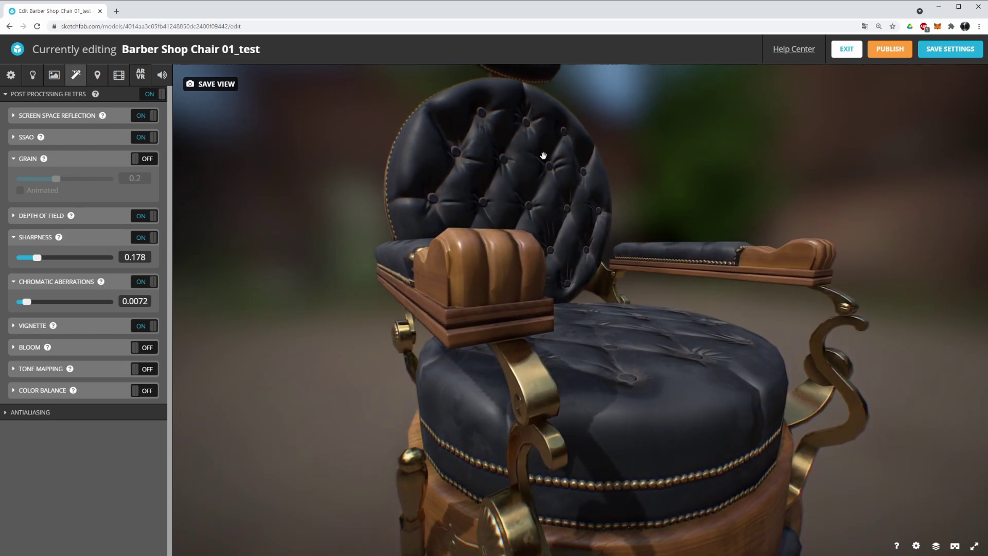
click(146, 350)
drag(641, 342, 461, 130)
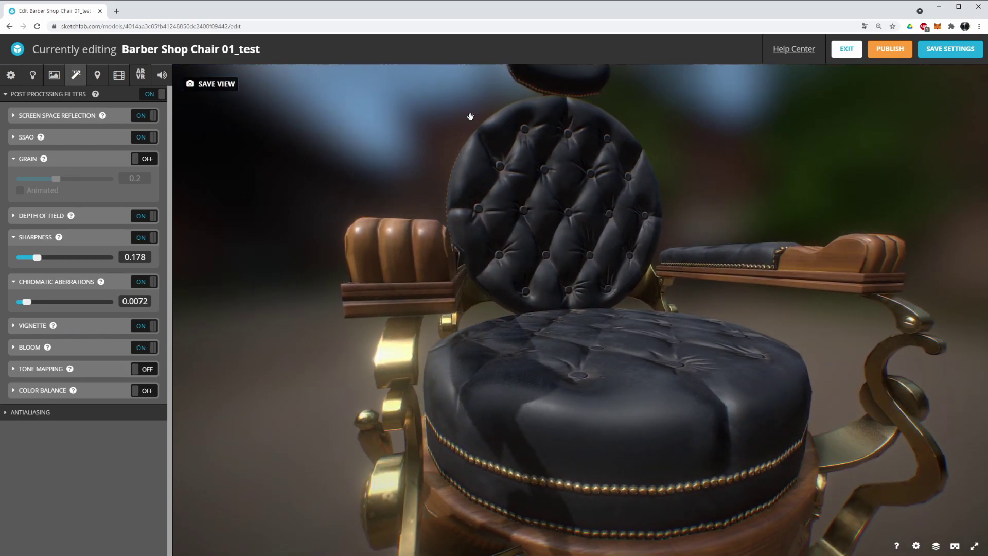
Switch Bloom off and on to compare the highlights from a frontal view, leaving the filter enabled
click(154, 350)
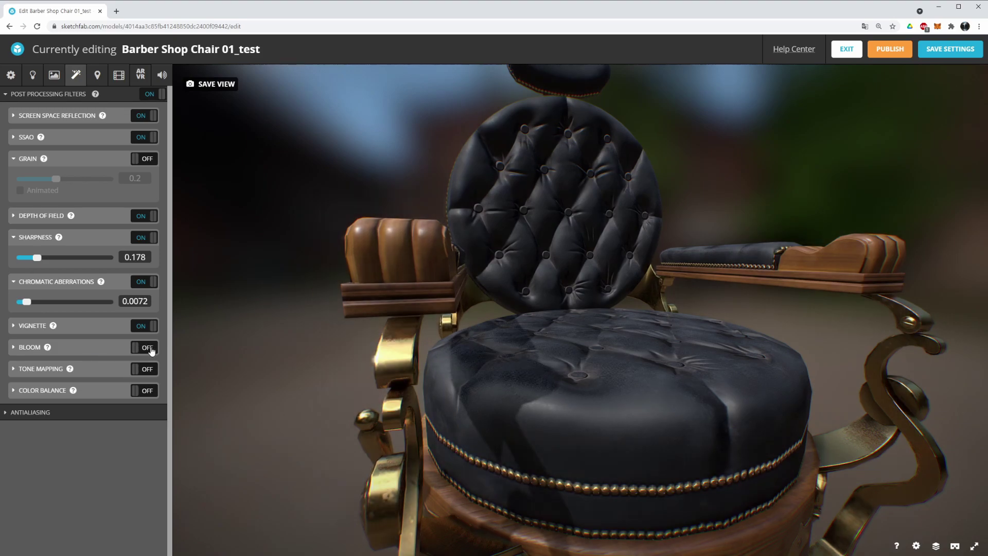
click(153, 350)
click(151, 350)
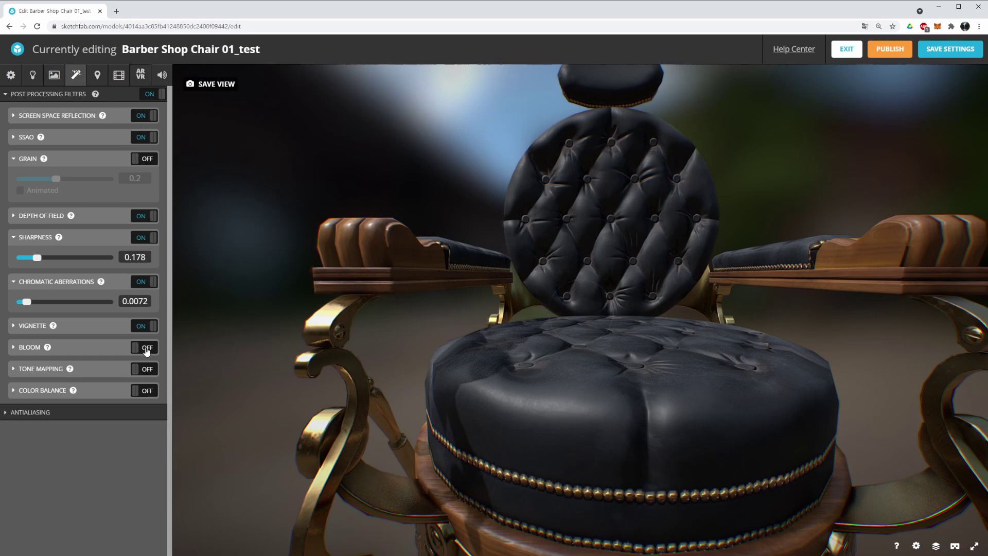
click(146, 350)
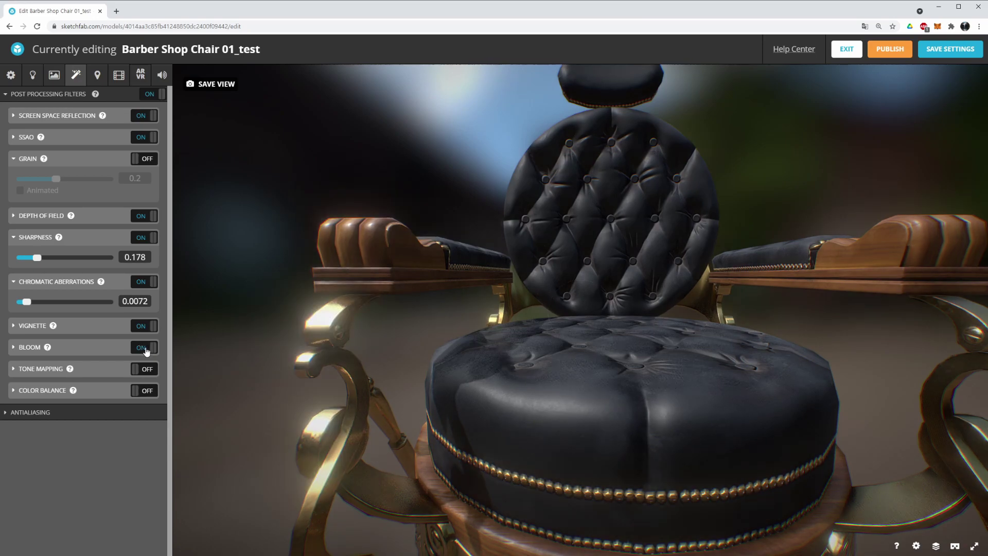
Set the Bloom threshold to 0, intensity to 0.266 and radius to 0.965
click(54, 348)
mouse_move(109, 382)
mouse_down()
mouse_move(18, 380)
mouse_move(143, 390)
mouse_move(103, 379)
mouse_up()
drag(42, 401, 32, 402)
drag(102, 382, 137, 381)
drag(80, 425, 111, 427)
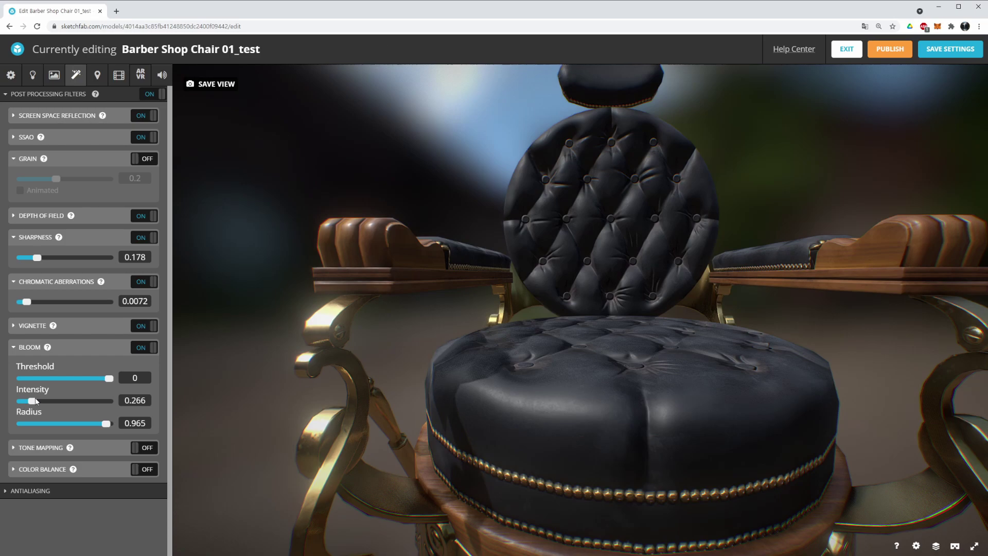
Try Bloom intensities of 2 and 0.521 with a radius of 0.416, checking the glow from different angles
drag(32, 401, 124, 397)
drag(913, 240, 638, 282)
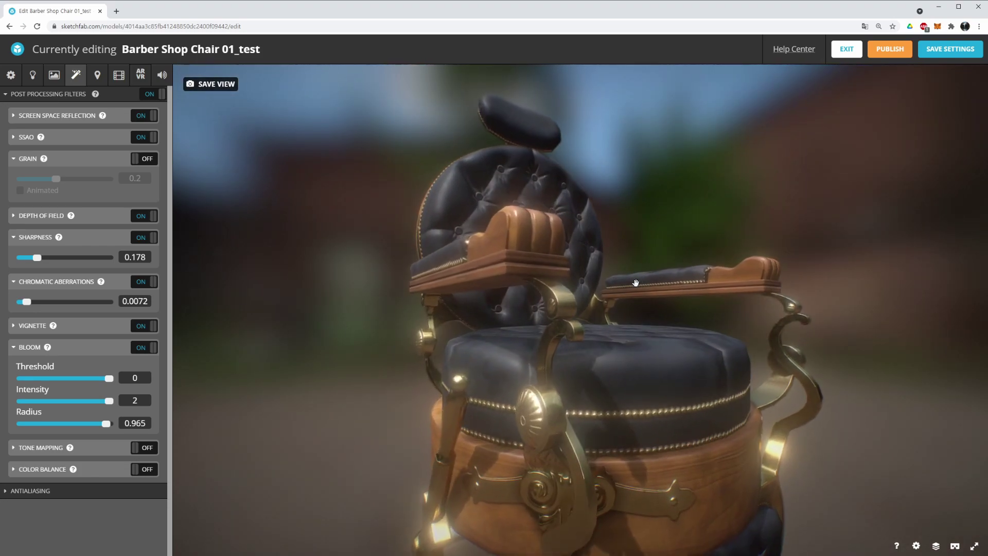
drag(106, 403, 41, 410)
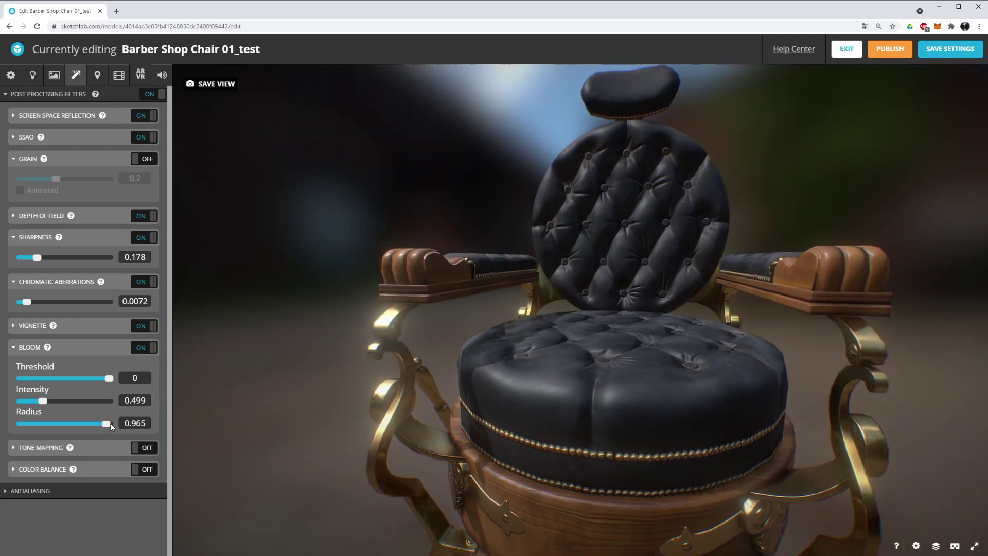
drag(111, 423, 57, 424)
drag(487, 332, 571, 310)
click(580, 312)
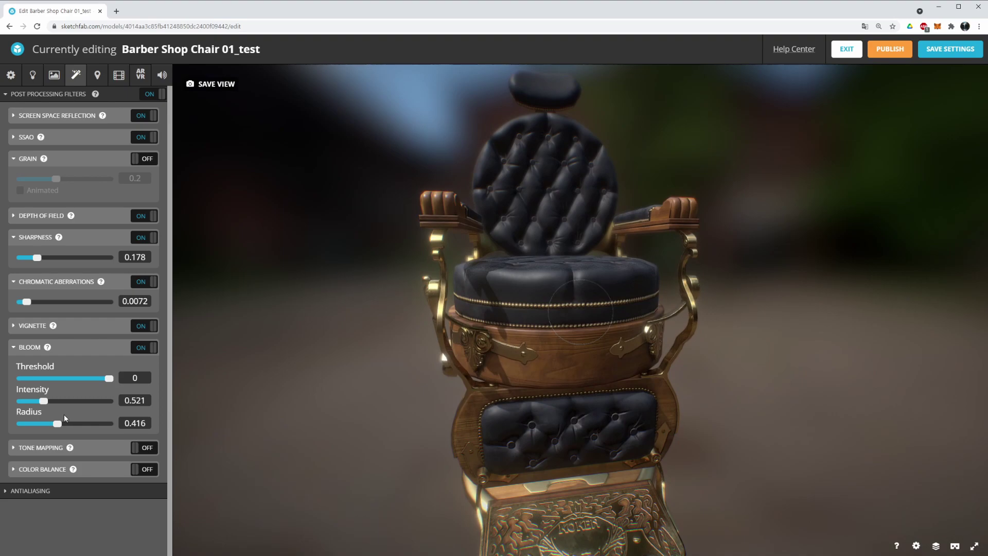
Set the Bloom intensity to 0.643 and radius to 0.605, and switch the filter off and on to compare
drag(58, 425, 50, 402)
click(144, 349)
click(145, 349)
click(144, 349)
click(144, 349)
click(145, 349)
click(144, 349)
Inspect the whole chair with Bloom from several angles and collapse the Bloom settings
drag(701, 229, 641, 340)
drag(583, 457, 523, 337)
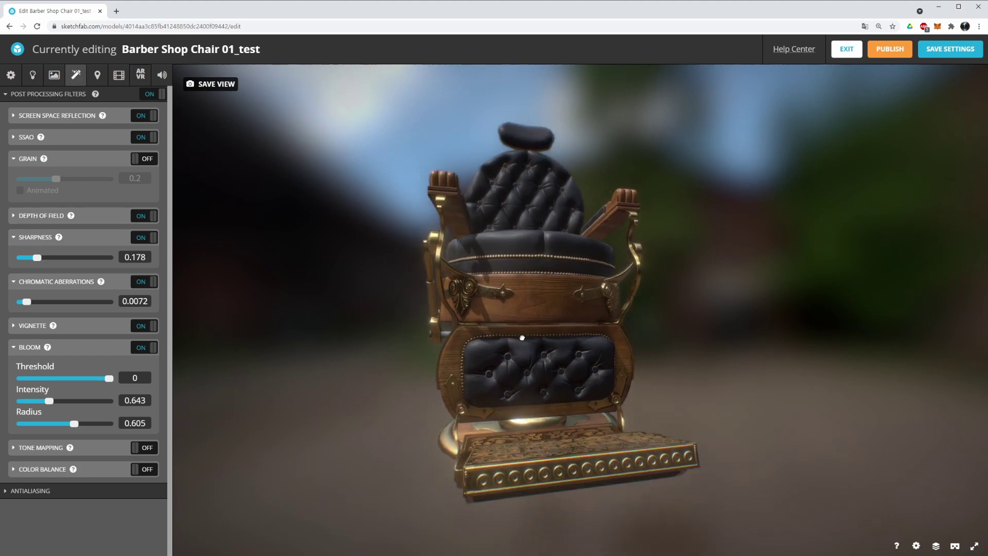
drag(397, 208, 368, 267)
scroll(368, 267, down, 1)
drag(640, 285, 519, 252)
drag(280, 332, 313, 364)
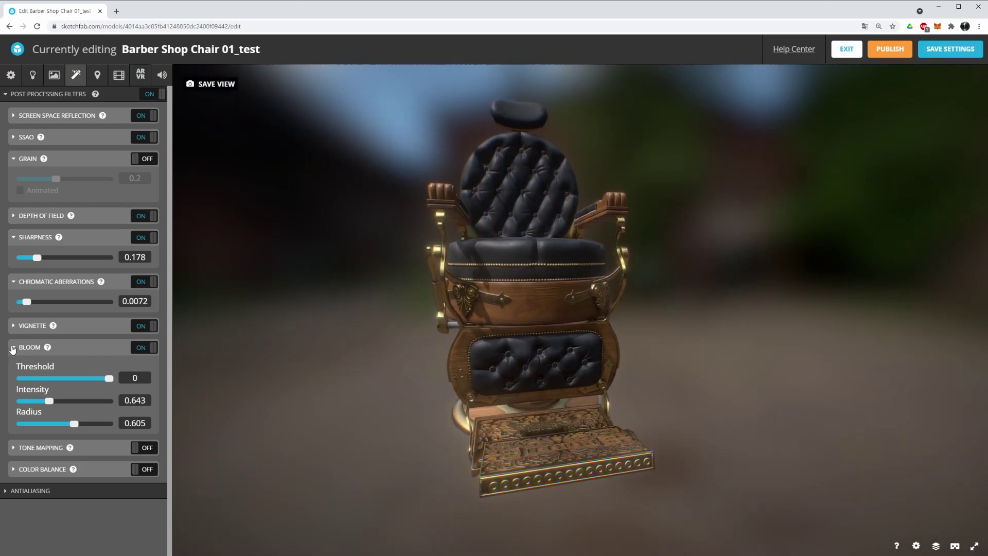
click(13, 349)
Enable Tone Mapping and compare the Linear, Reinhard and Filmic types, returning to Linear
click(17, 368)
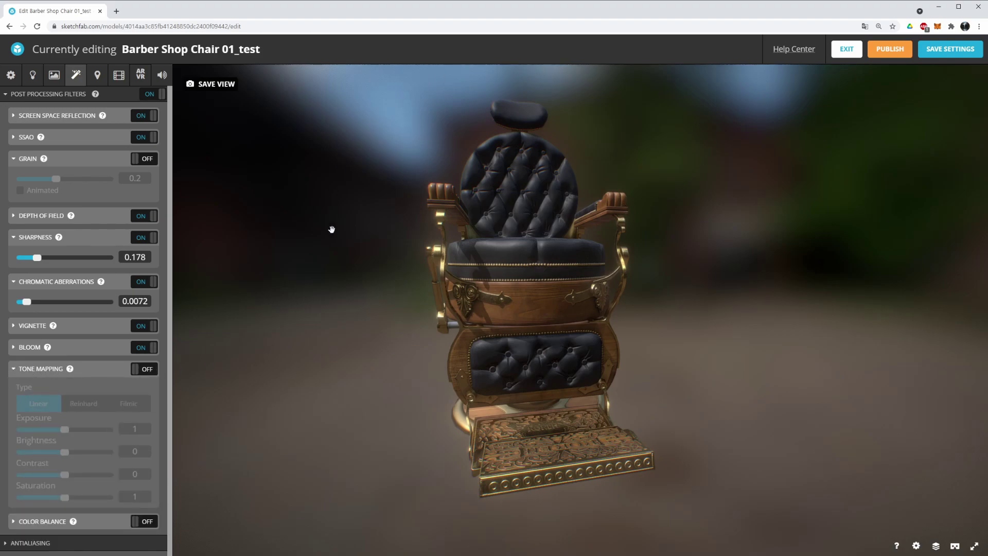
click(148, 370)
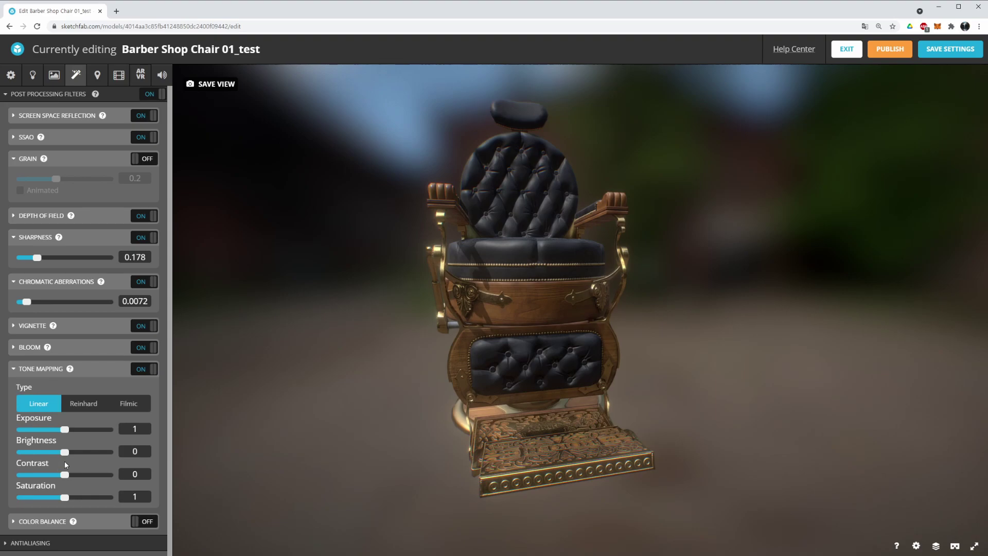
click(89, 411)
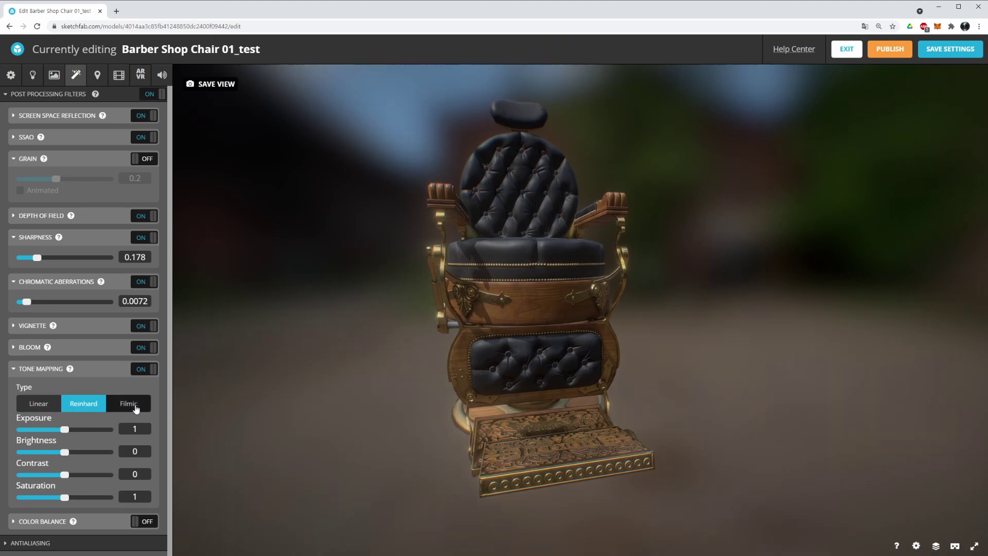
click(130, 409)
click(94, 406)
click(45, 407)
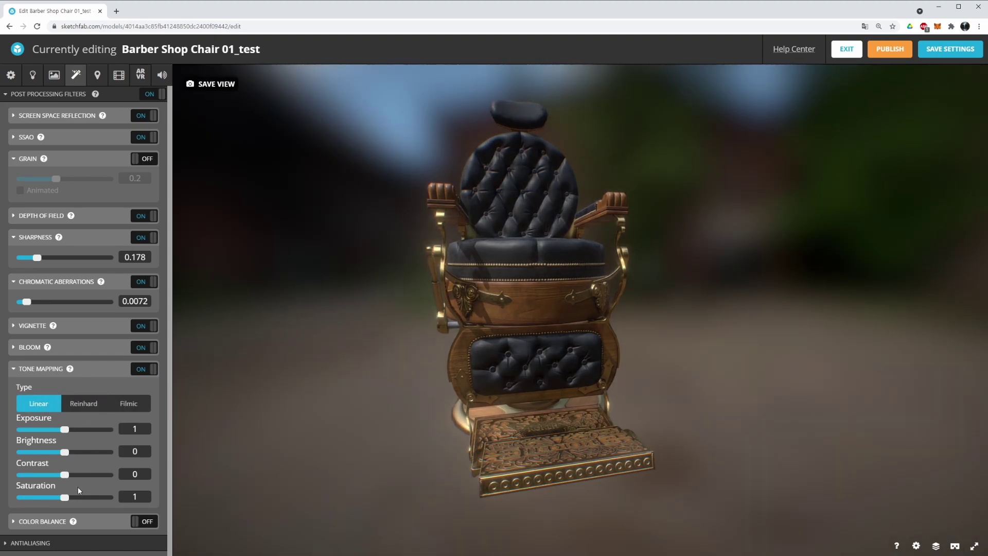
Try a Tone Mapping saturation of 1.409 with slightly lower contrast, and reset contrast to 0 and saturation to 1
drag(57, 500, 64, 479)
click(140, 474)
key(ctrl+a)
text(0)
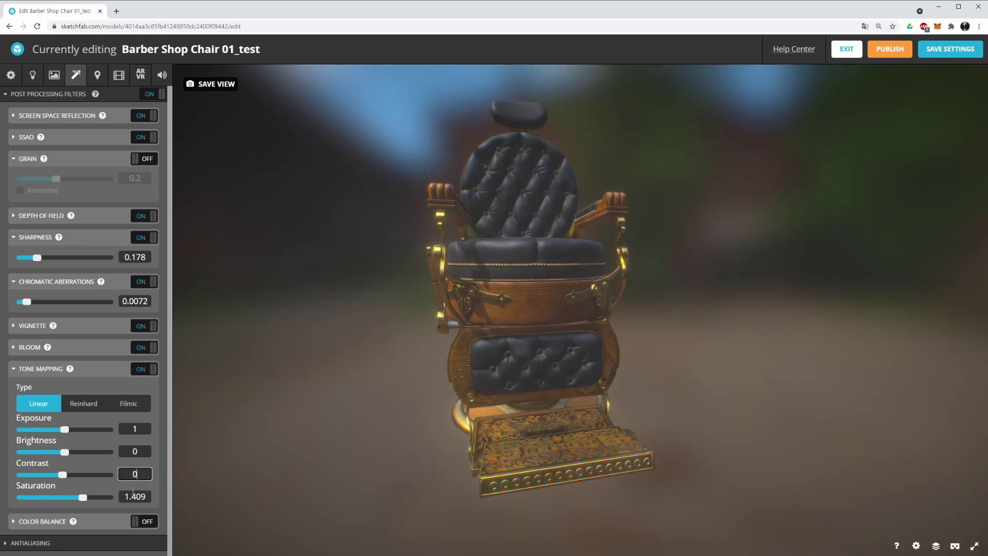
click(141, 496)
key(ctrl+a)
text(0)
text(1)
key(Return)
Try a desaturated look with Tone Mapping saturation at about 0.37, and reset the saturation to 1
drag(64, 500, 37, 499)
drag(524, 334, 393, 376)
double_click(135, 496)
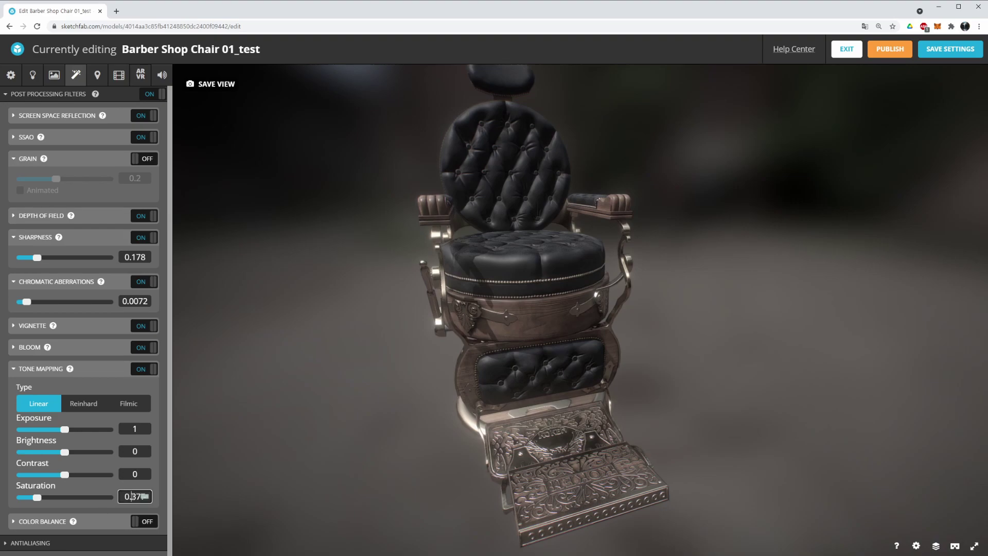
text(1)
key(Return)
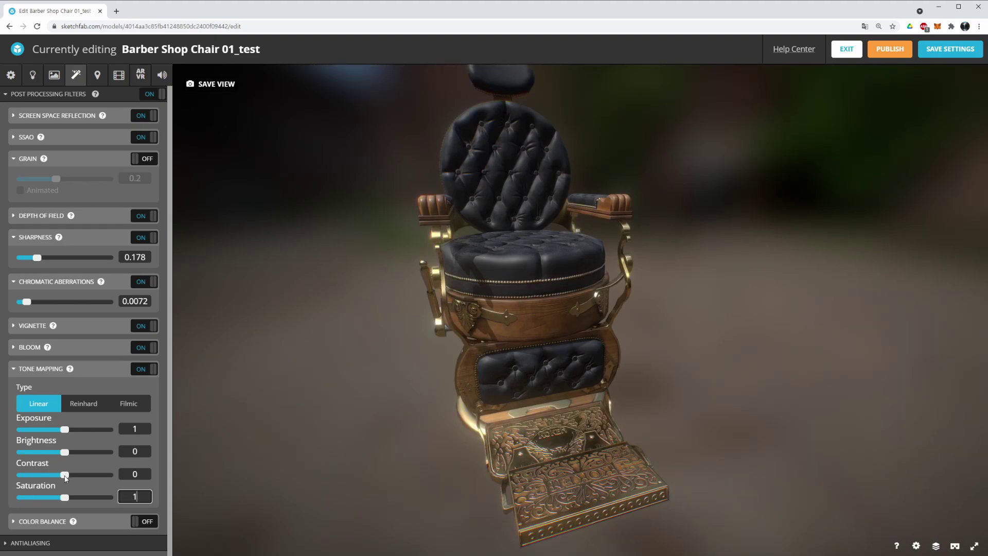
Try small Tone Mapping contrast changes around zero and reset the contrast to 0
drag(66, 479, 66, 476)
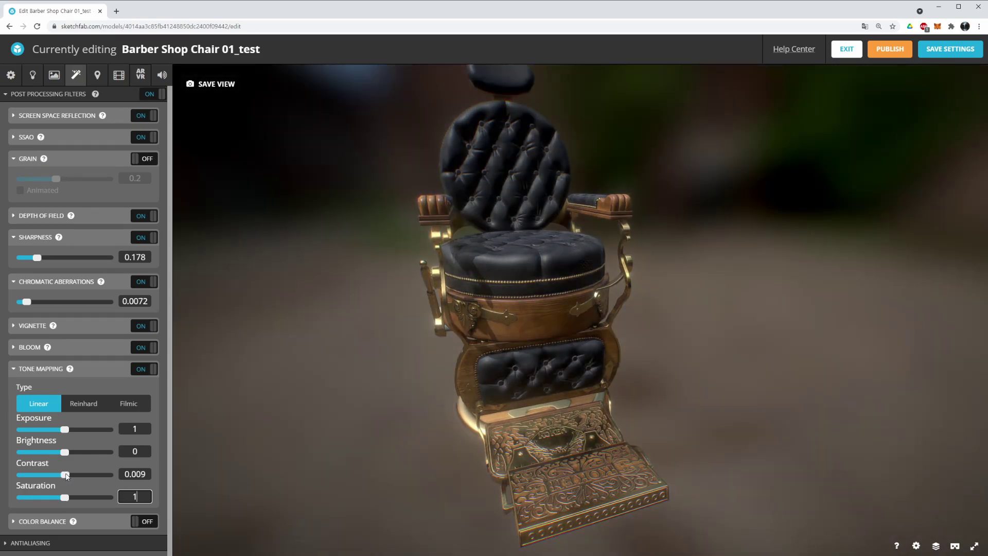
click(144, 473)
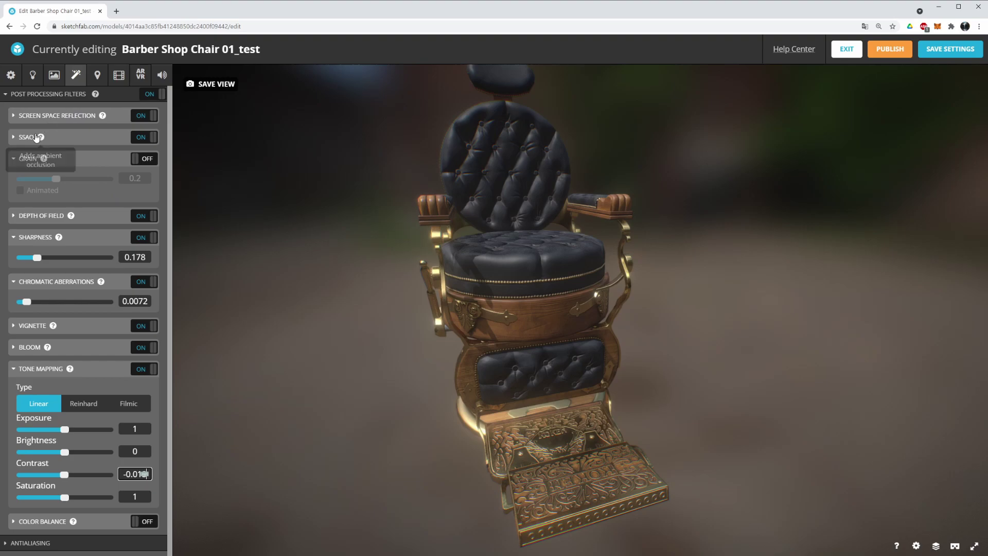
key(Return)
drag(150, 473, 116, 471)
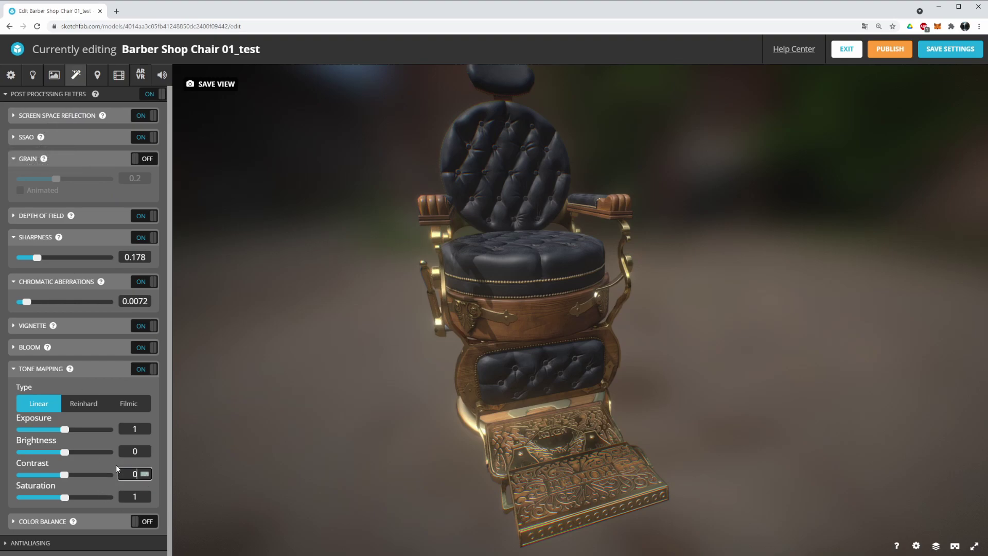
text(0)
Set the Tone Mapping saturation to 1.087, inspect the chair, and collapse and switch off the filter
mouse_move(67, 499)
mouse_down()
mouse_move(82, 501)
mouse_move(69, 498)
mouse_up()
drag(706, 309, 629, 338)
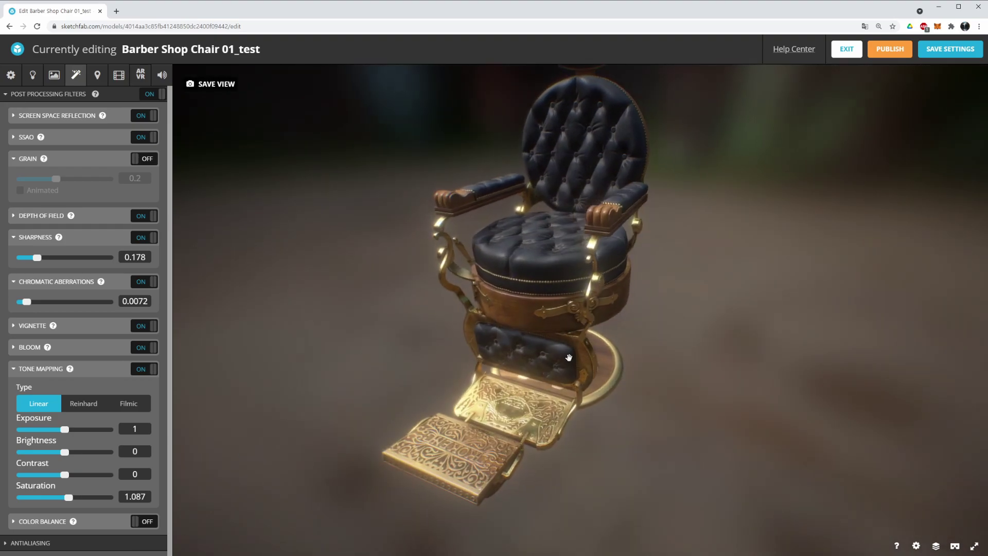
double_click(582, 305)
click(49, 369)
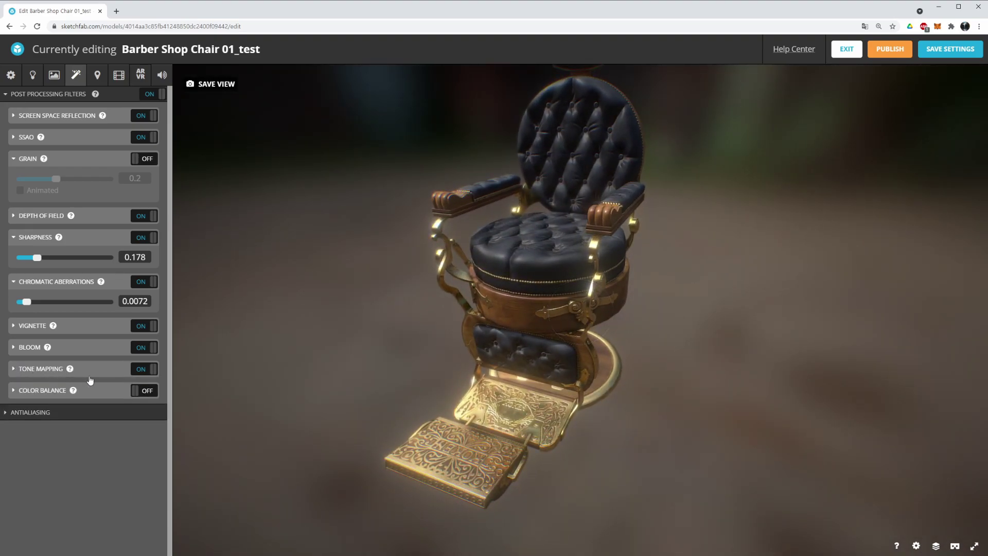
click(147, 370)
Enable Color Balance and set the midtone red to 0.242 and blue to 0.198
click(137, 392)
click(19, 393)
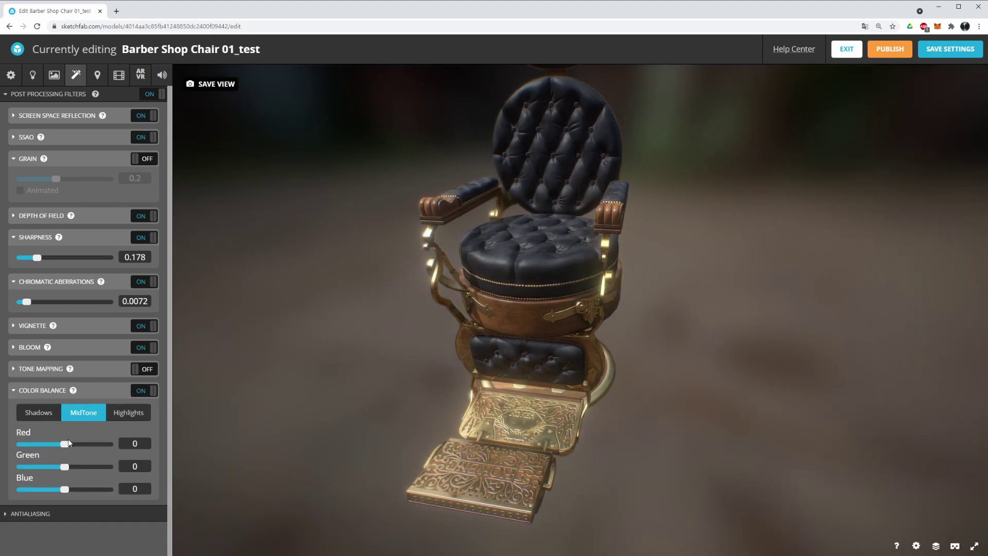
drag(65, 444, 76, 444)
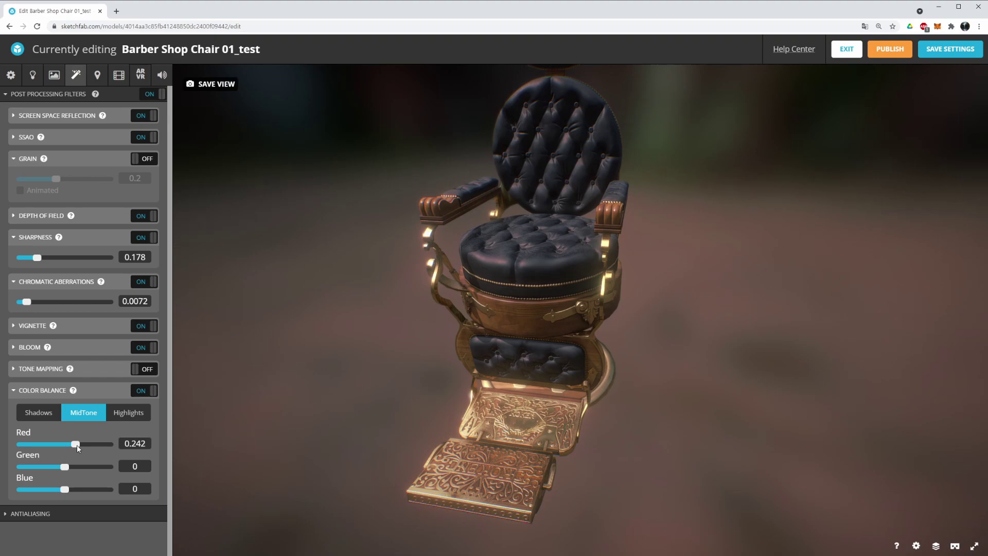
drag(456, 315, 525, 304)
drag(65, 492, 75, 490)
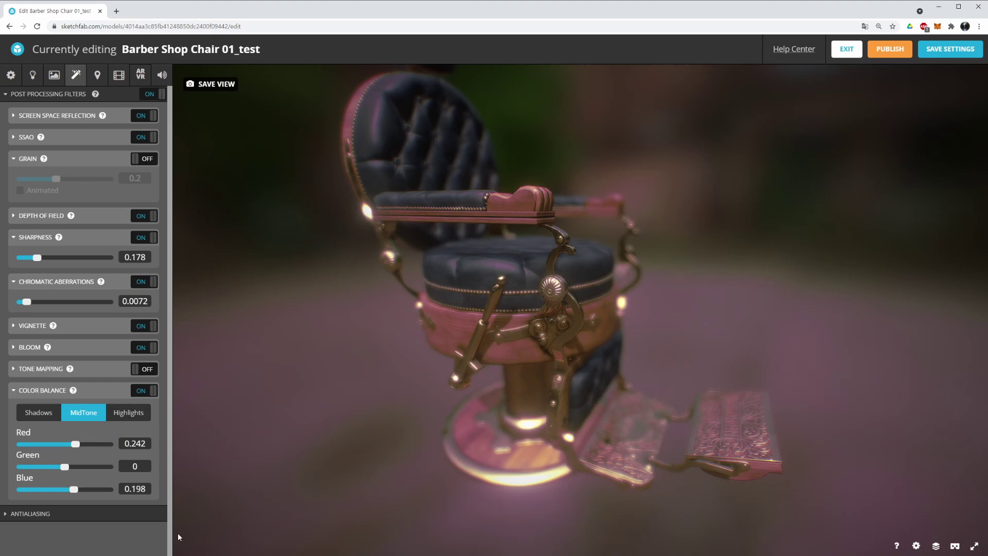
Set the Color Balance highlights red to 0.22, inspect the chair from the front, and switch Color Balance off
click(128, 412)
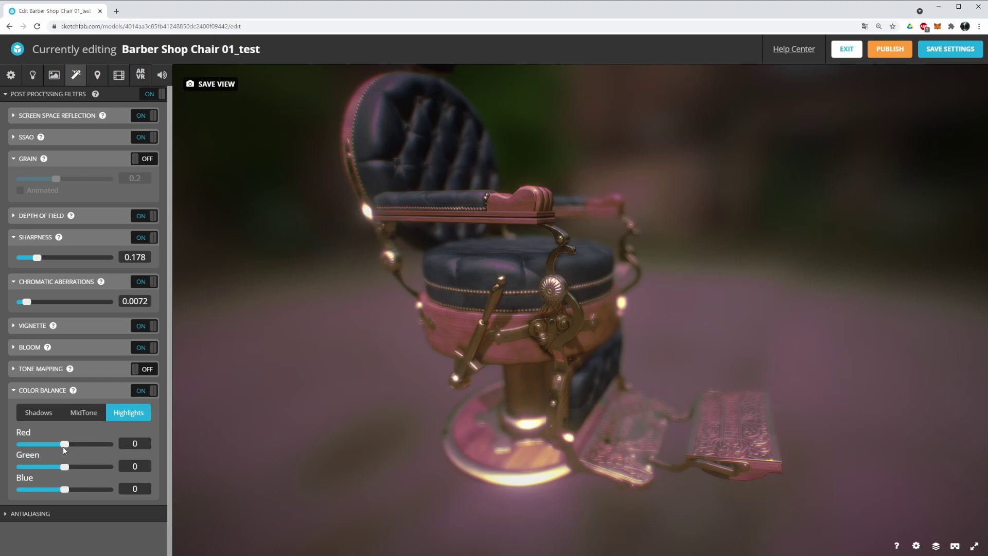
drag(63, 446, 75, 445)
drag(519, 250, 437, 265)
scroll(437, 265, down, 3)
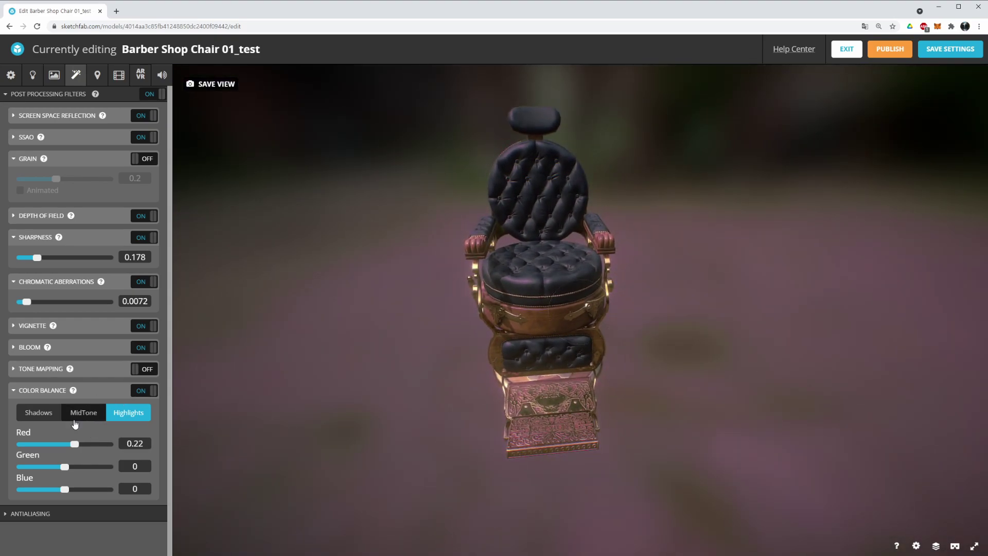
click(84, 413)
click(144, 391)
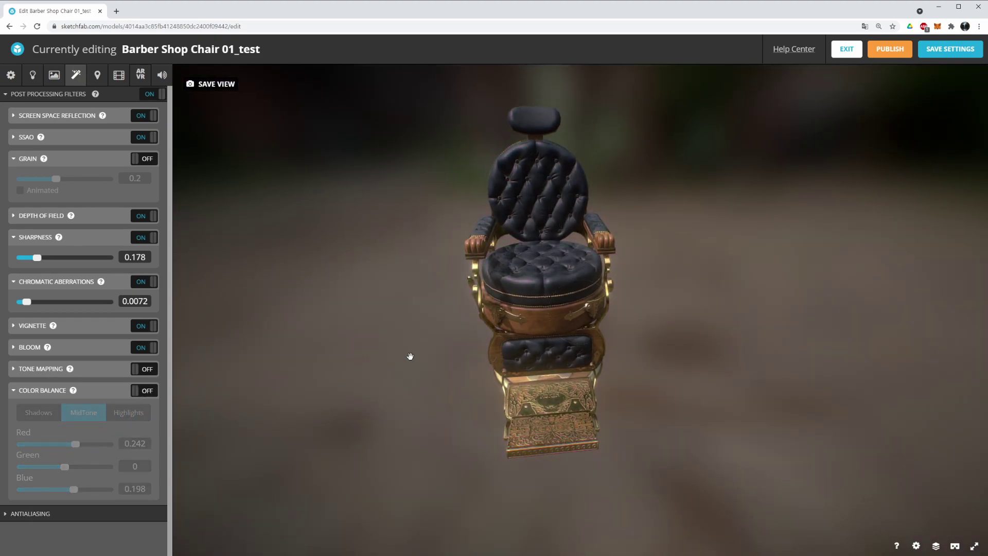
Compare Temporal Antialiasing off and on up close, leave it enabled, and collapse the antialiasing settings
double_click(399, 363)
click(15, 518)
scroll(113, 500, down, 2)
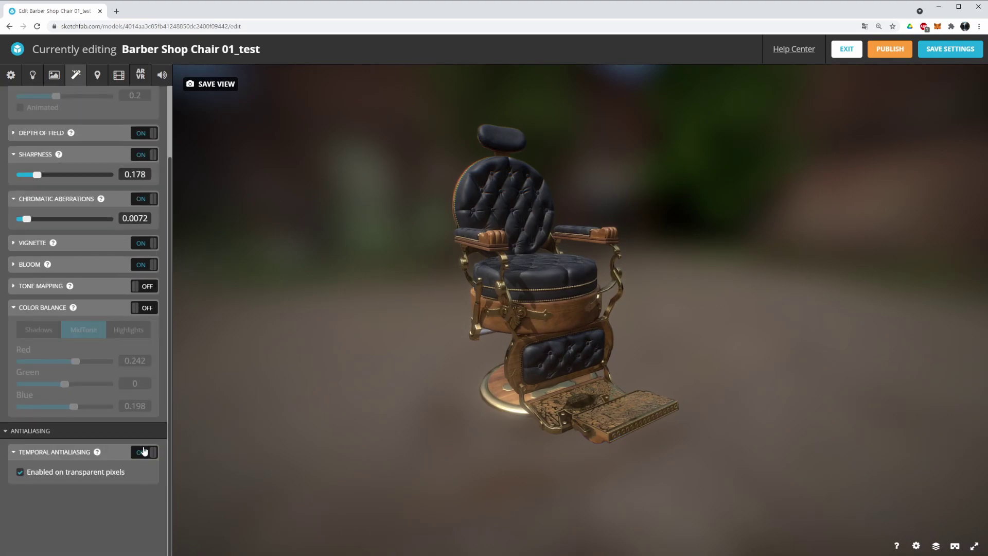
click(144, 453)
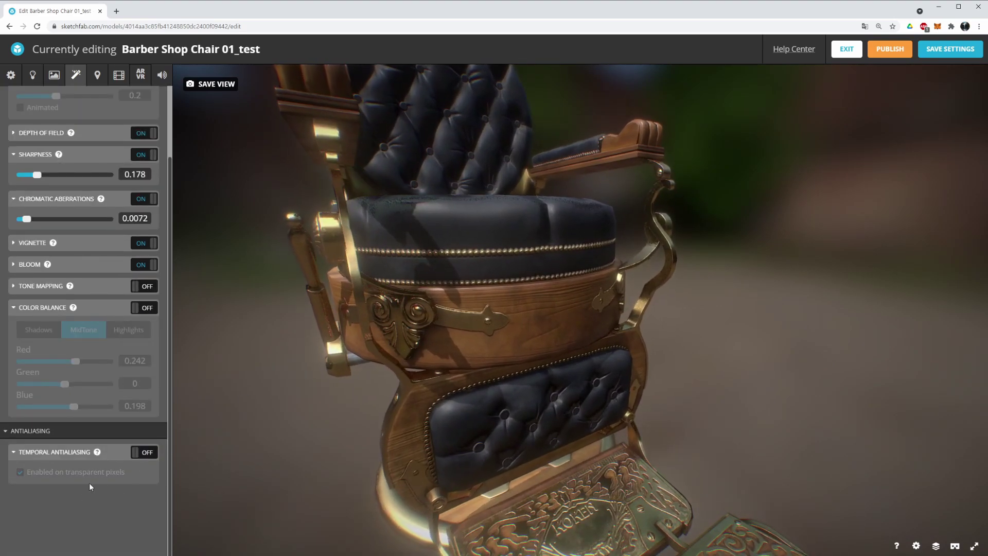
click(146, 453)
click(147, 453)
click(147, 452)
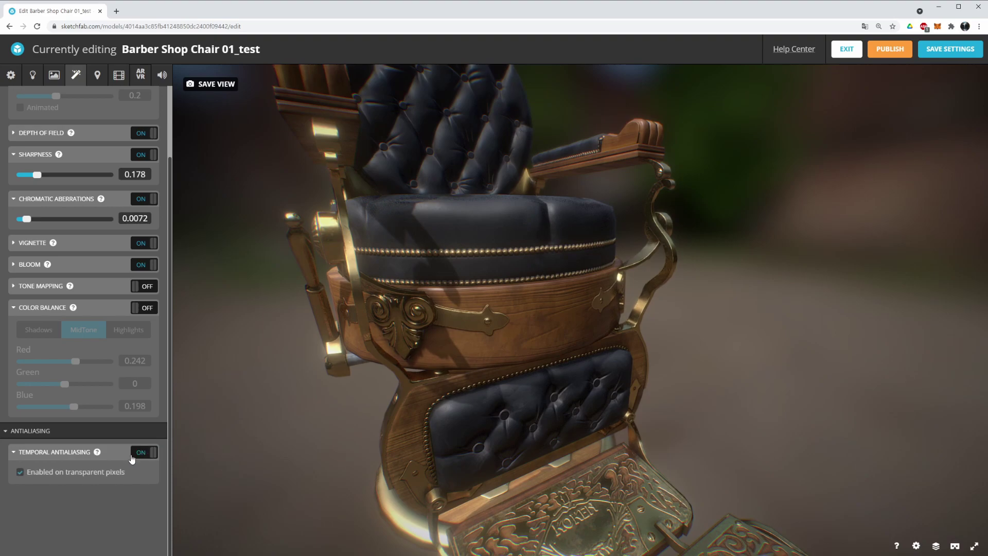
click(10, 432)
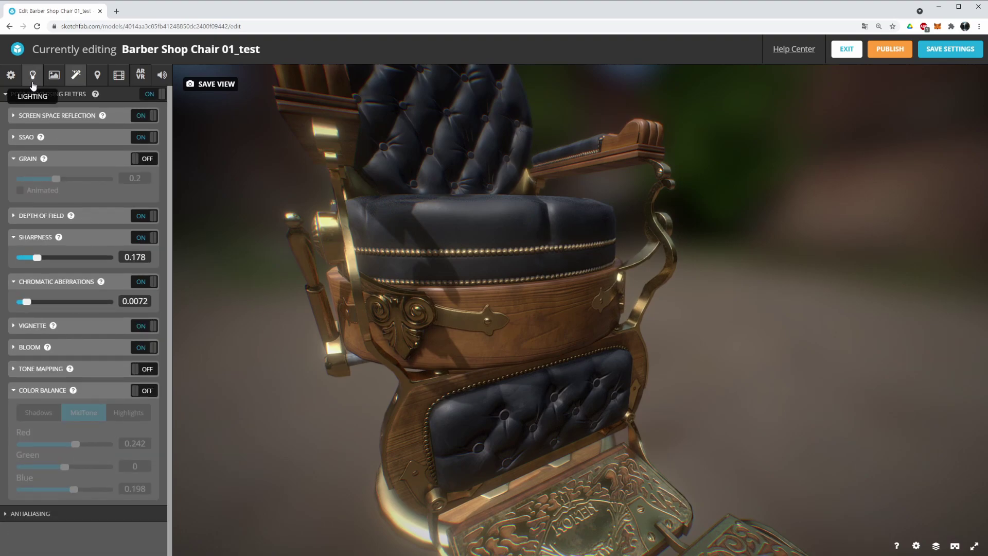
Frame the whole chair and switch all post-processing filters off and on to compare, leaving them enabled
mouse_move(430, 177)
mouse_down()
mouse_move(400, 176)
mouse_move(433, 193)
mouse_up()
scroll(400, 176, down, 3)
scroll(433, 193, up, 2)
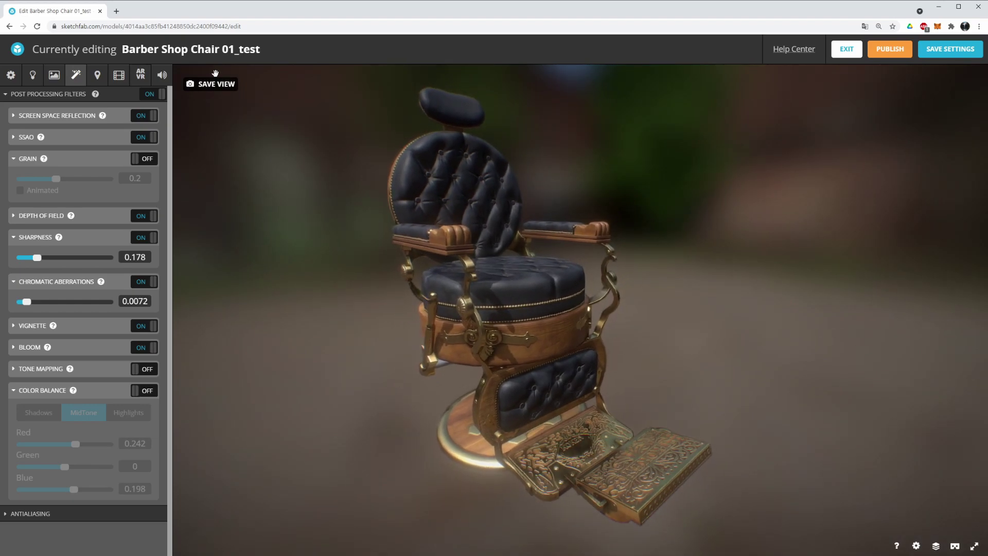
click(154, 94)
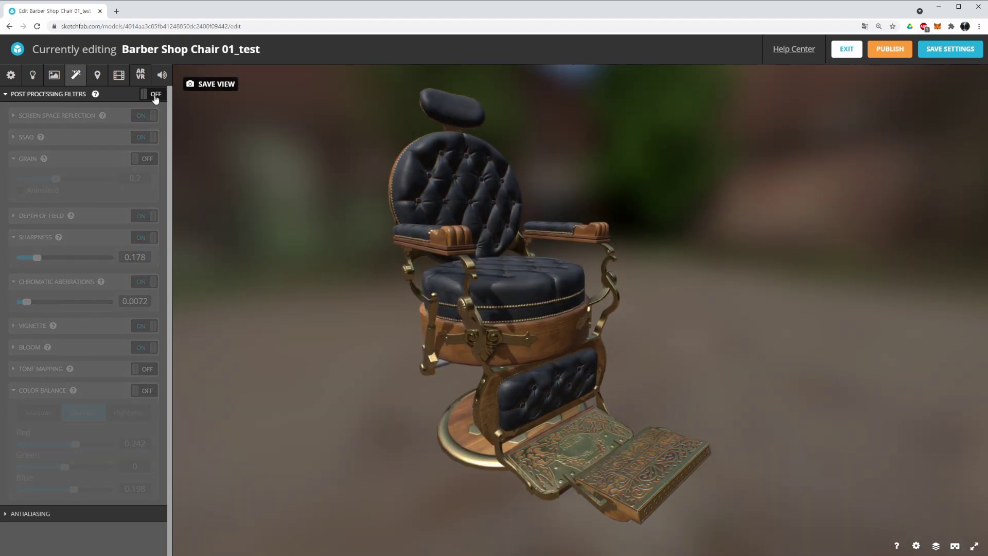
click(154, 95)
click(155, 94)
click(155, 94)
click(154, 94)
click(154, 94)
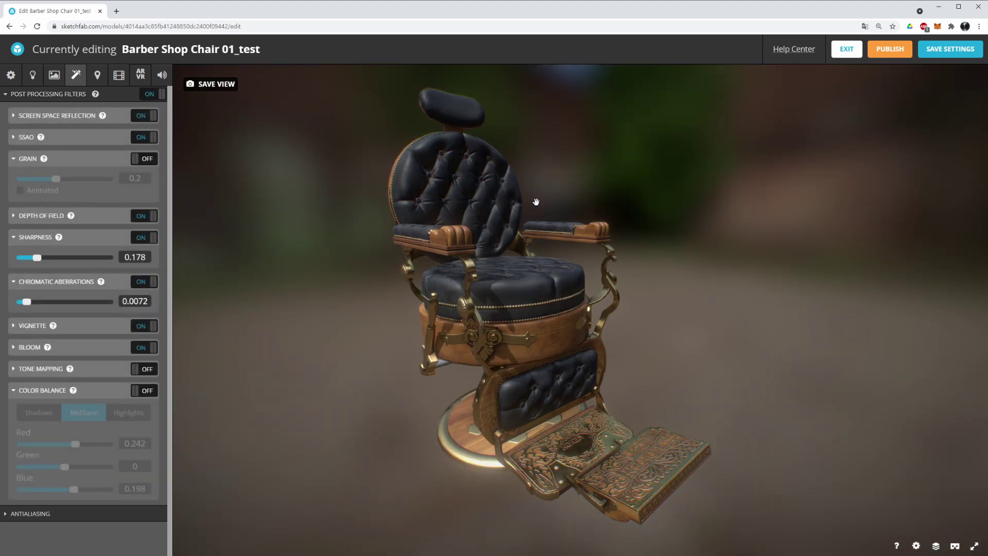
Check the chair from a slightly different angle and save the 3D settings
drag(535, 215, 545, 225)
right_drag(545, 225, 538, 211)
click(952, 49)
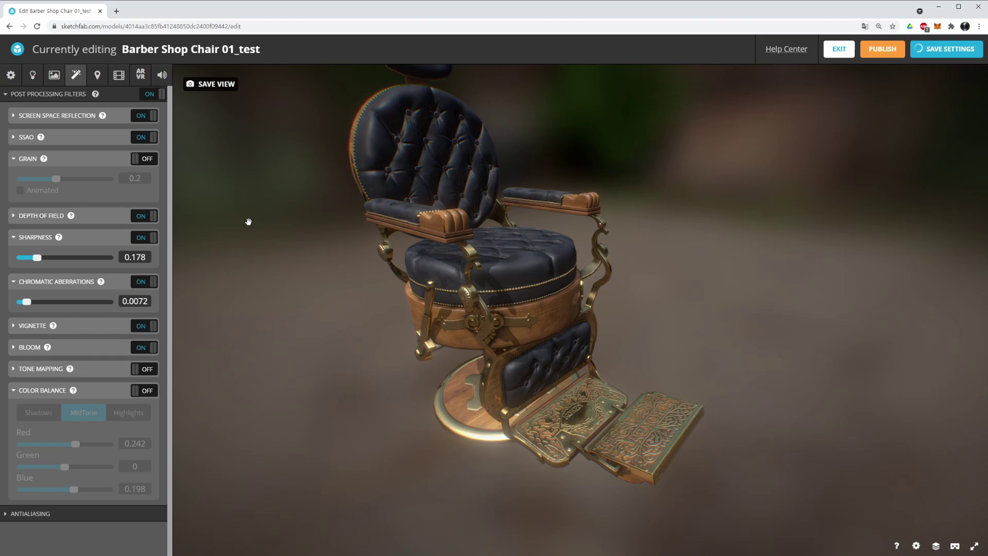
Frame the whole chair in a three-quarter view and save it as the thumbnail and initial camera view
drag(598, 207, 494, 282)
click(210, 84)
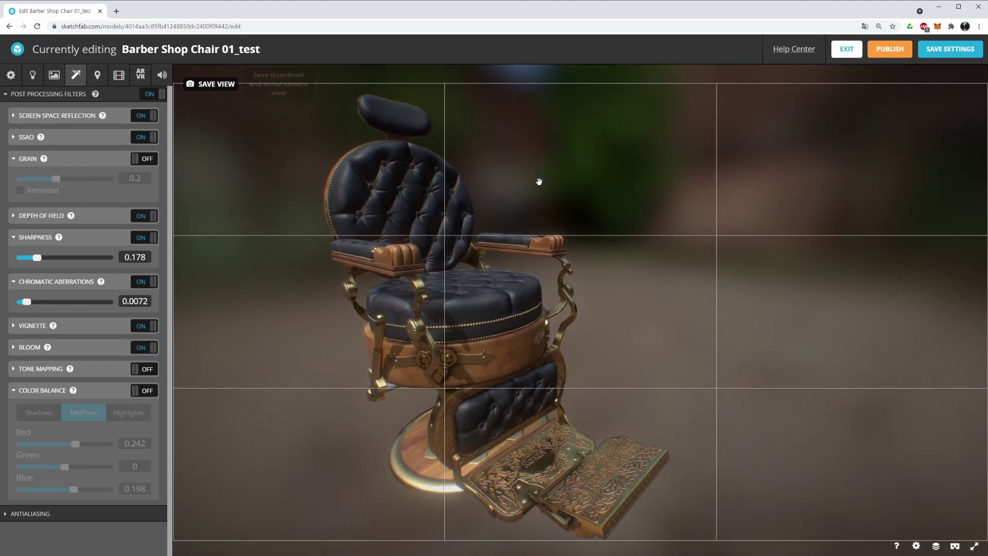
drag(772, 321, 595, 265)
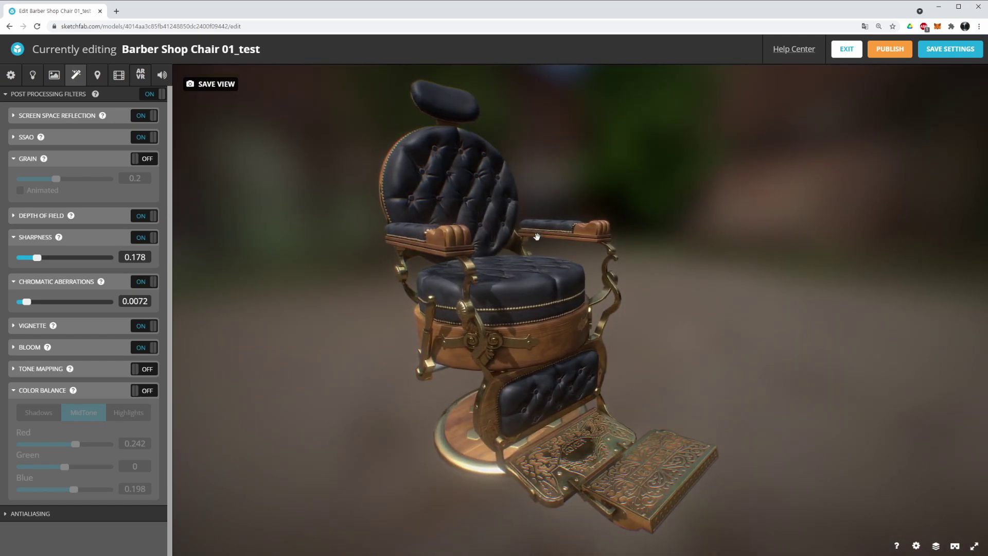
click(219, 88)
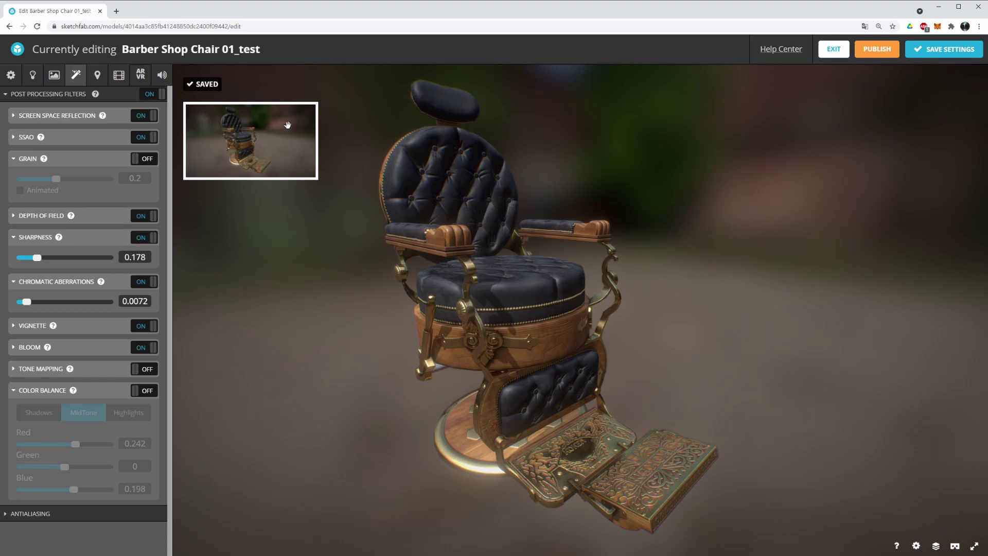
Save the settings again, return to the model's properties page and load its 3D preview
click(954, 54)
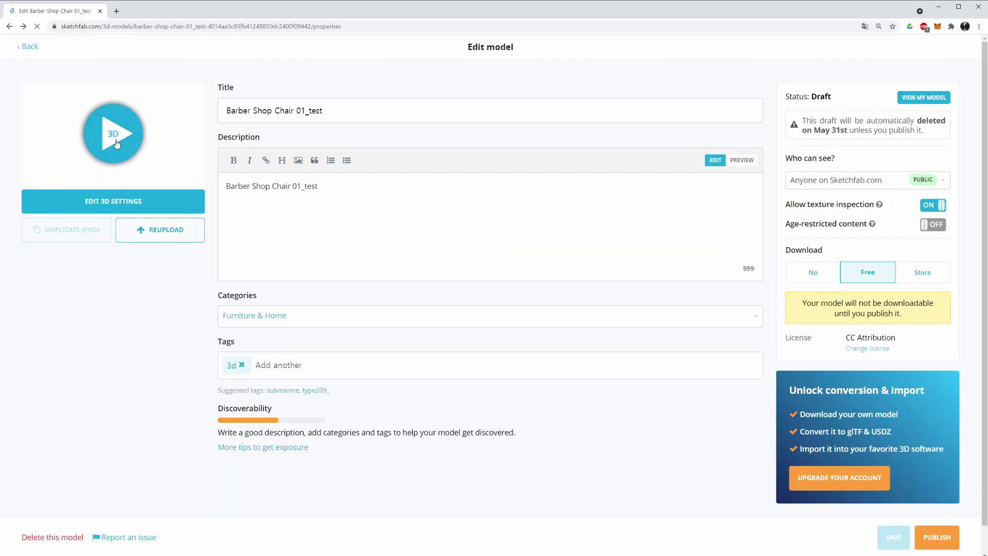
click(115, 138)
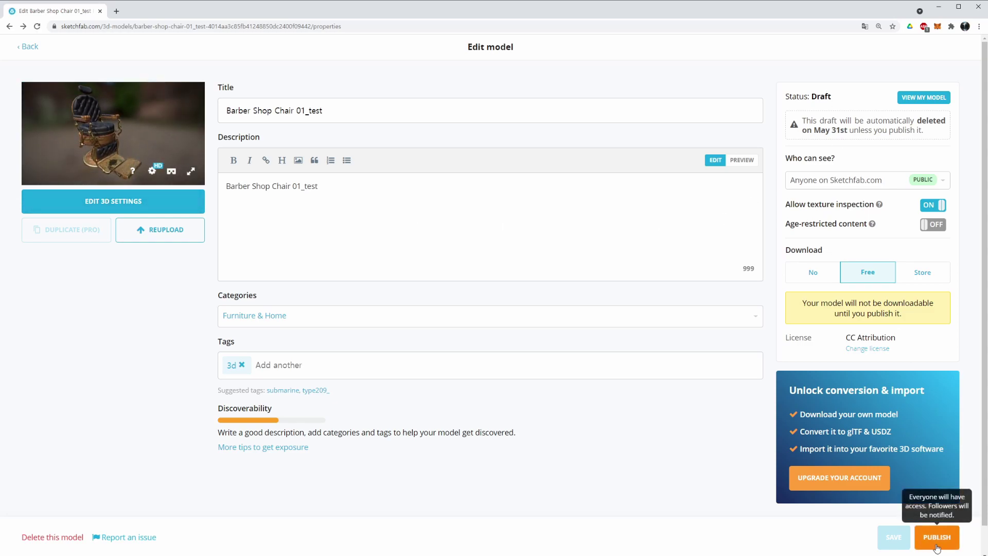
Set the model's download option to No and publish the model
click(371, 103)
click(557, 259)
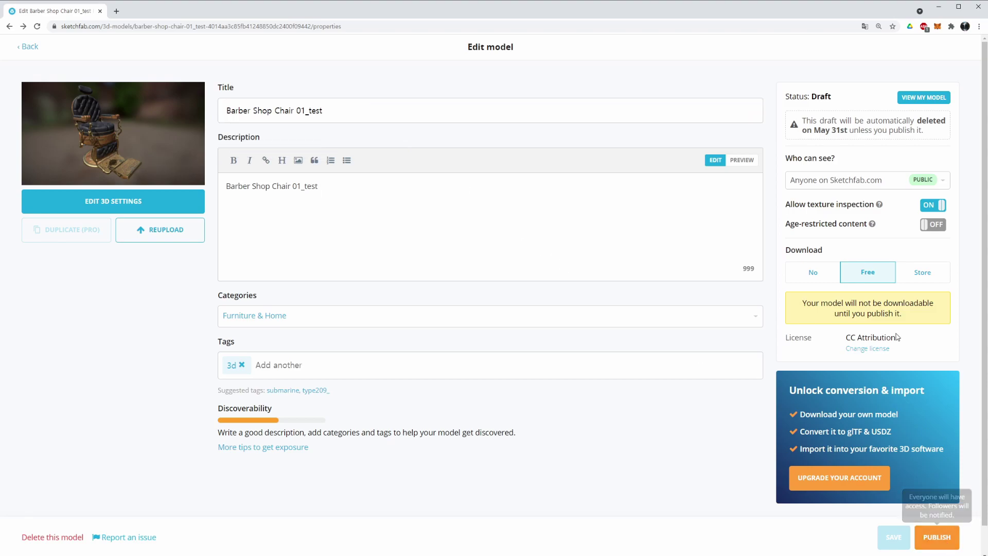
click(816, 271)
click(925, 537)
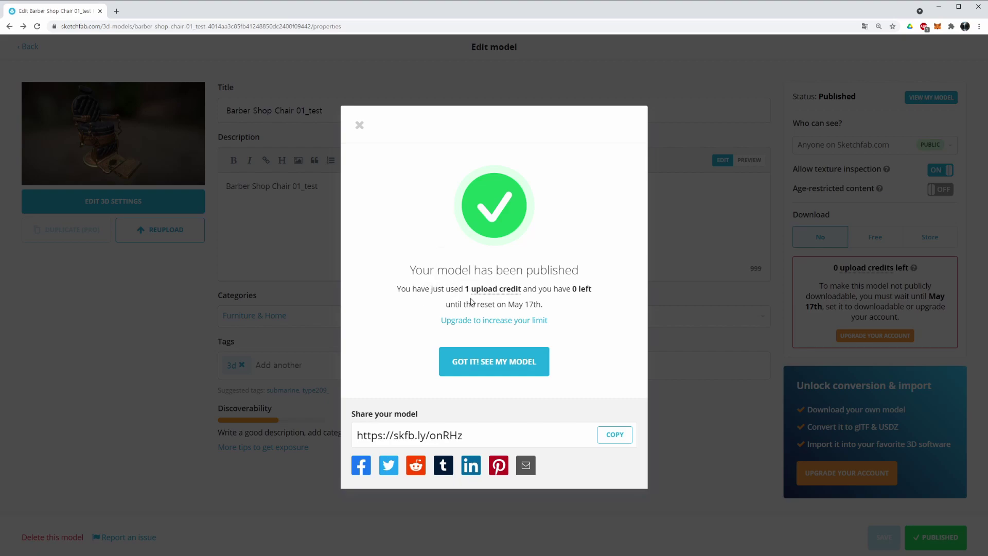
Read the upload credit information in the publication confirmation and open the published model's page
drag(465, 289, 582, 292)
click(525, 303)
click(499, 365)
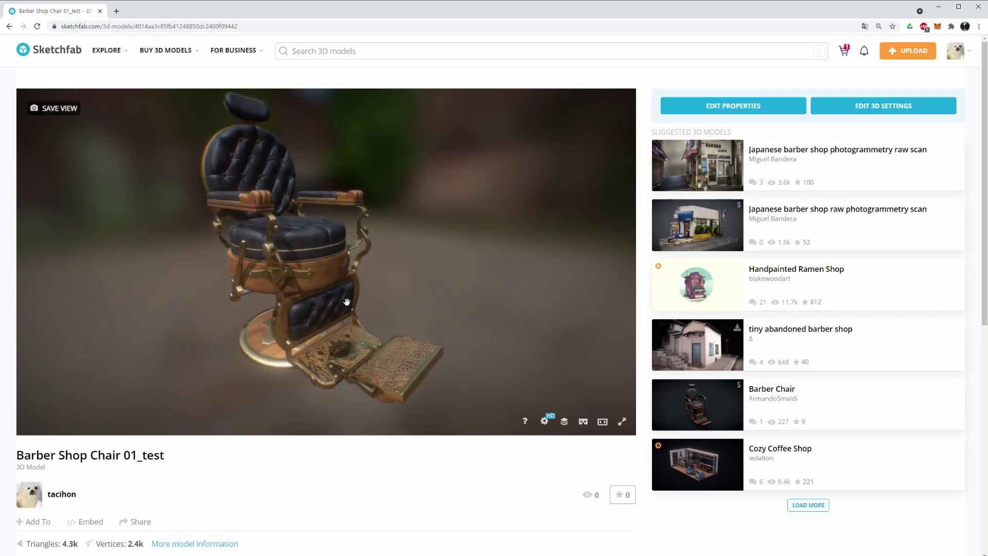
Examine the published chair in the page's 3D viewer from several angles and up close
drag(400, 276, 340, 254)
scroll(340, 255, up, 2)
drag(412, 262, 338, 272)
Look through the published model's details and view its sharing options, closing them without sharing
scroll(340, 262, down, 2)
scroll(216, 487, down, 6)
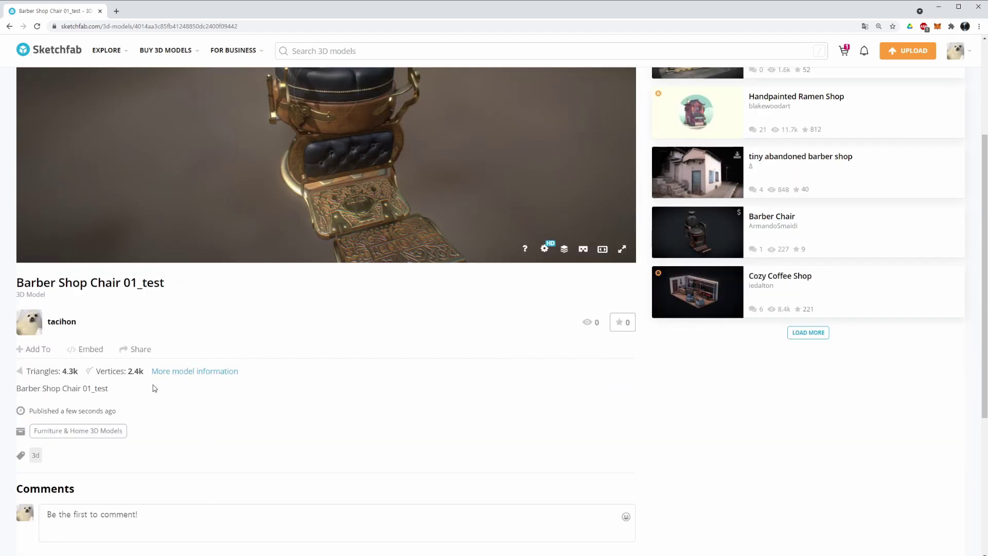
scroll(185, 374, up, 2)
scroll(154, 383, up, 3)
scroll(120, 391, down, 2)
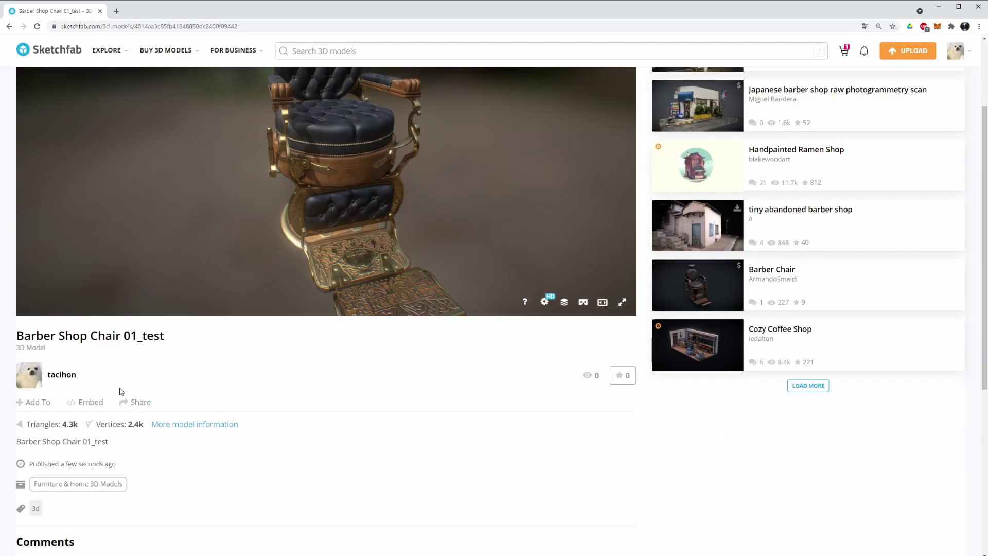
click(136, 404)
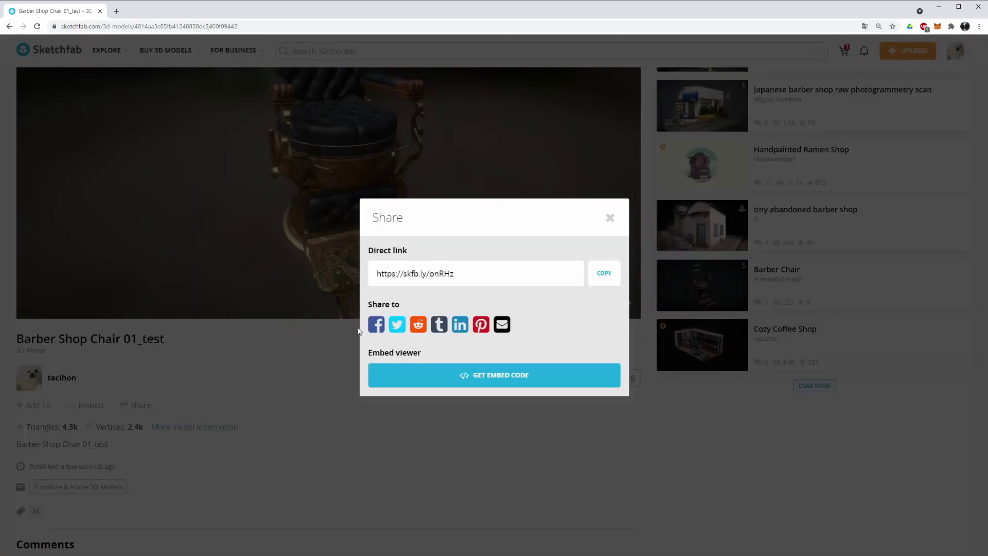
click(611, 219)
Inspect the chair's back, sides and footrest under the scene lighting, ending on a close front view
scroll(420, 371, up, 3)
drag(481, 277, 267, 329)
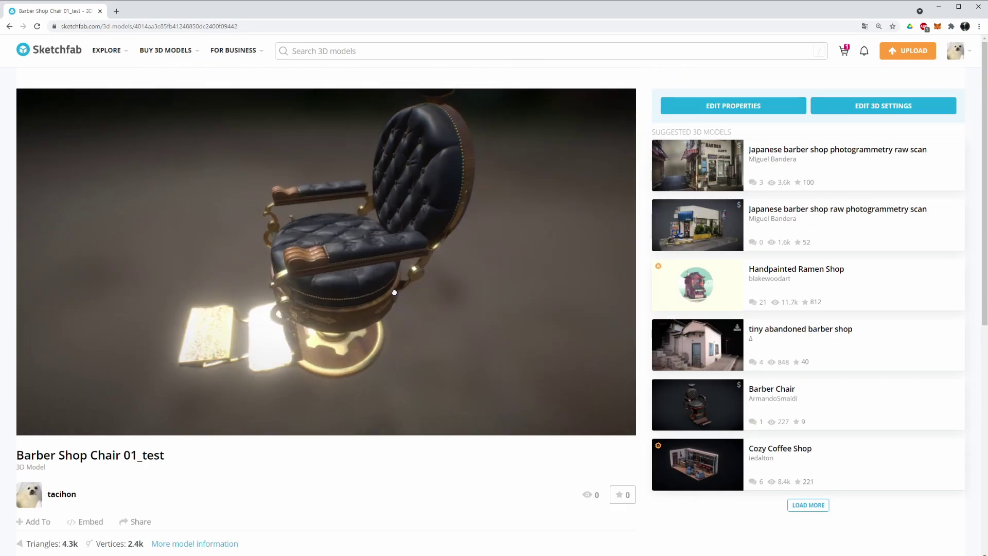
drag(230, 369, 232, 337)
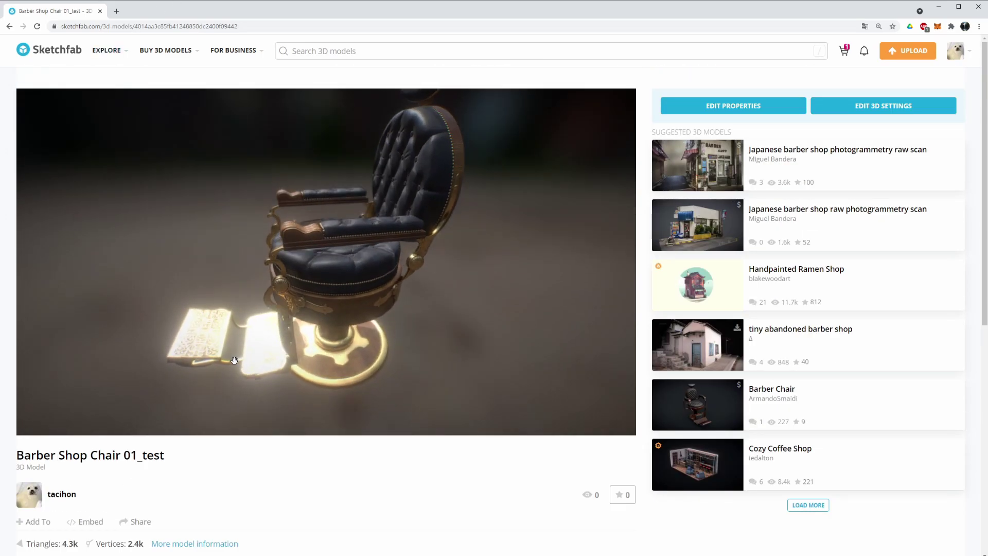
drag(271, 290, 341, 261)
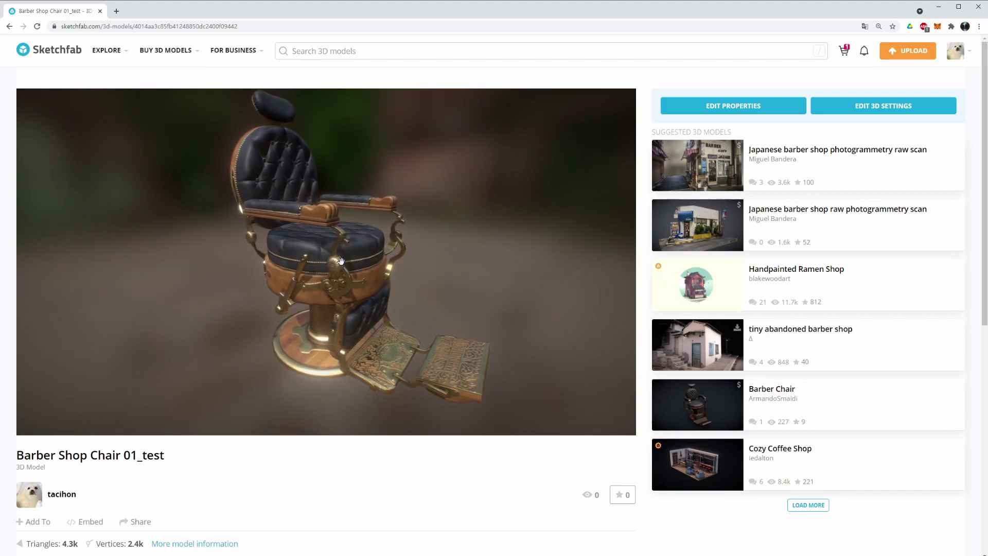
drag(201, 192, 360, 247)
scroll(361, 247, up, 3)
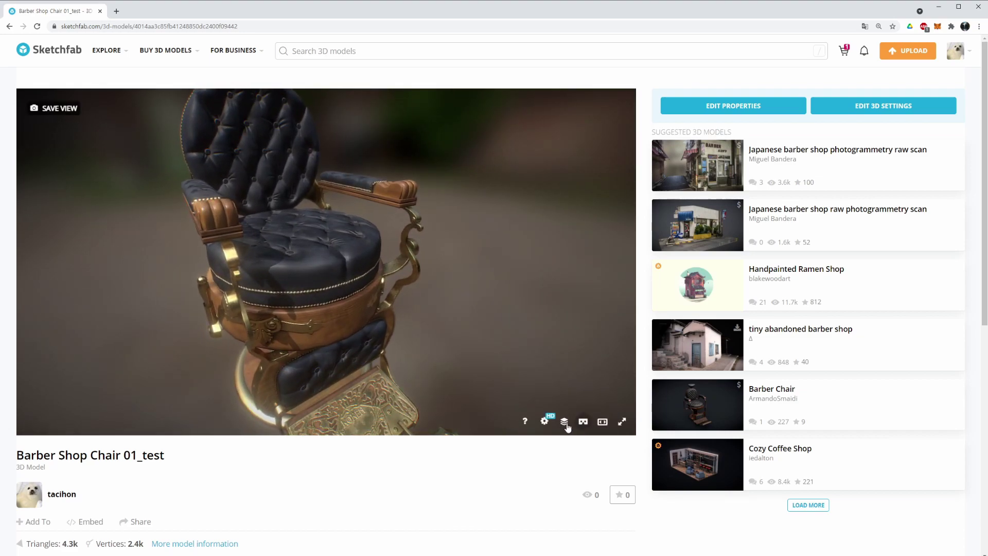
Check the viewer settings, open the Model Inspector, and preview the wireframe in light grey and black, leaving it off
click(548, 424)
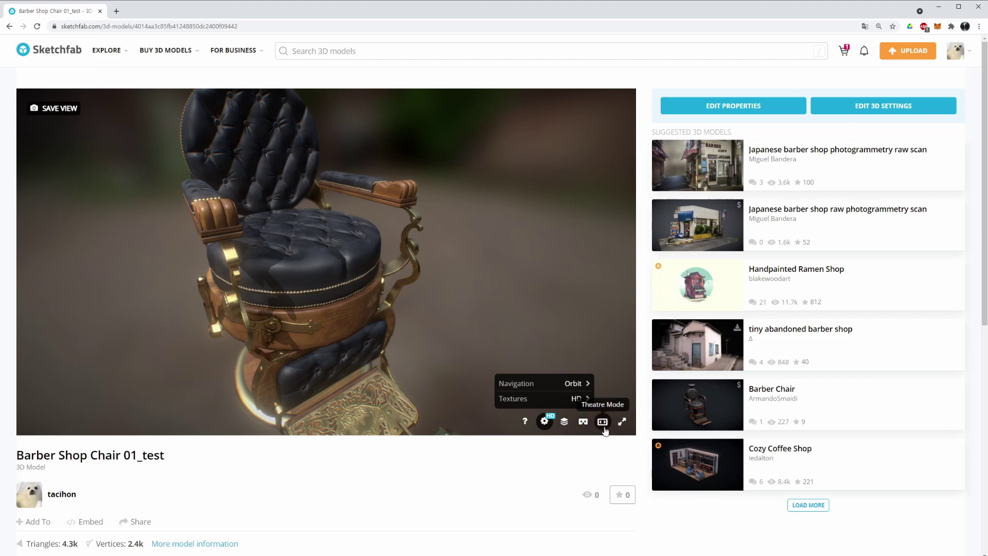
click(565, 422)
drag(437, 288, 84, 171)
click(53, 129)
click(41, 126)
click(28, 126)
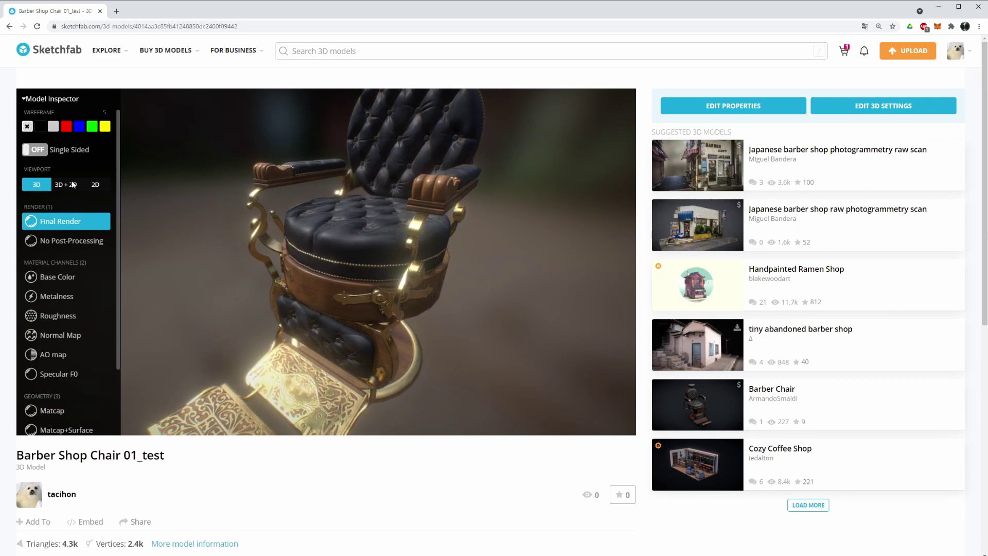
Compare the chair without post-processing against the final render
click(67, 243)
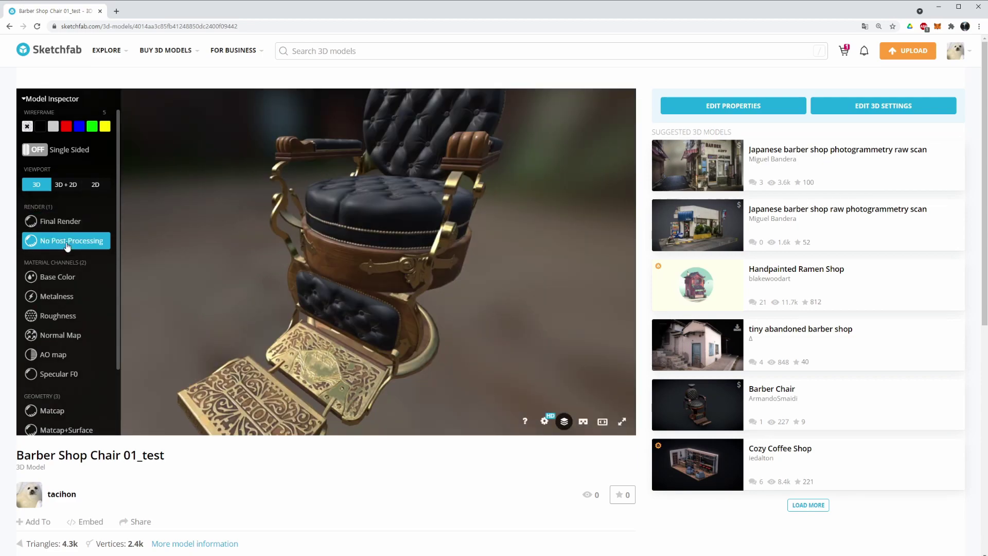
click(70, 221)
drag(238, 241, 141, 268)
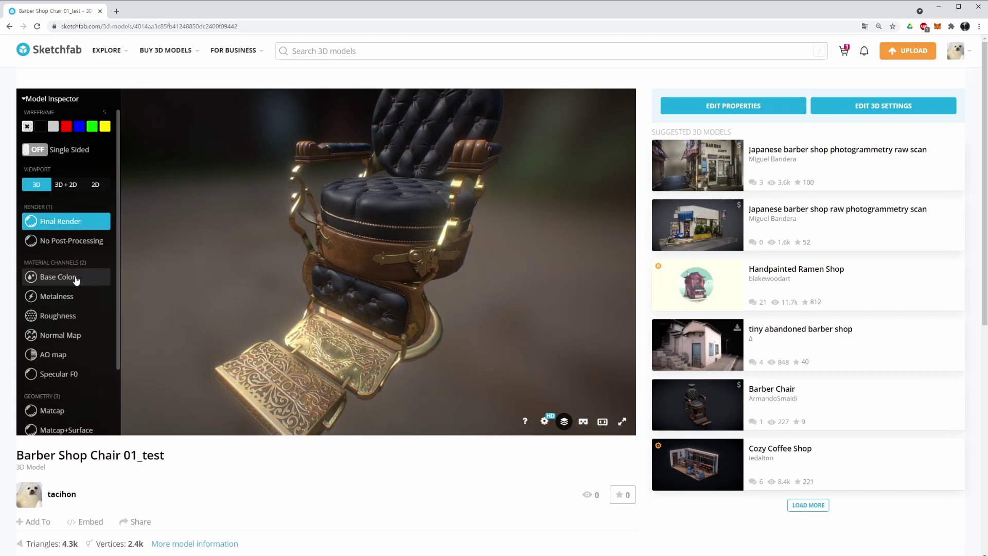
View the chair's Base Color, Metalness, Roughness, Normal Map, AO map and Specular F0 channels one after another
click(75, 278)
mouse_move(442, 258)
mouse_down()
mouse_move(408, 260)
mouse_move(397, 273)
mouse_move(272, 273)
mouse_up()
click(52, 297)
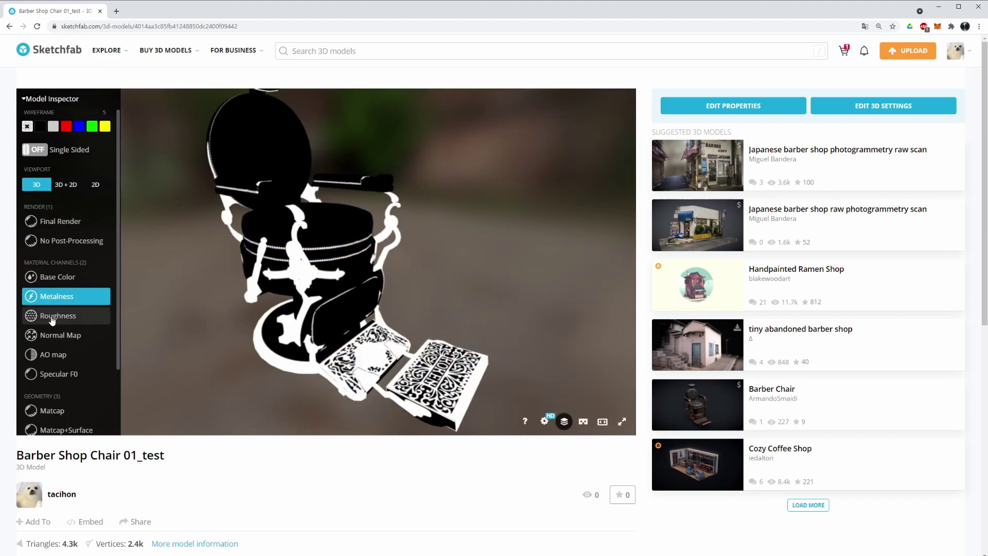
click(52, 317)
click(58, 341)
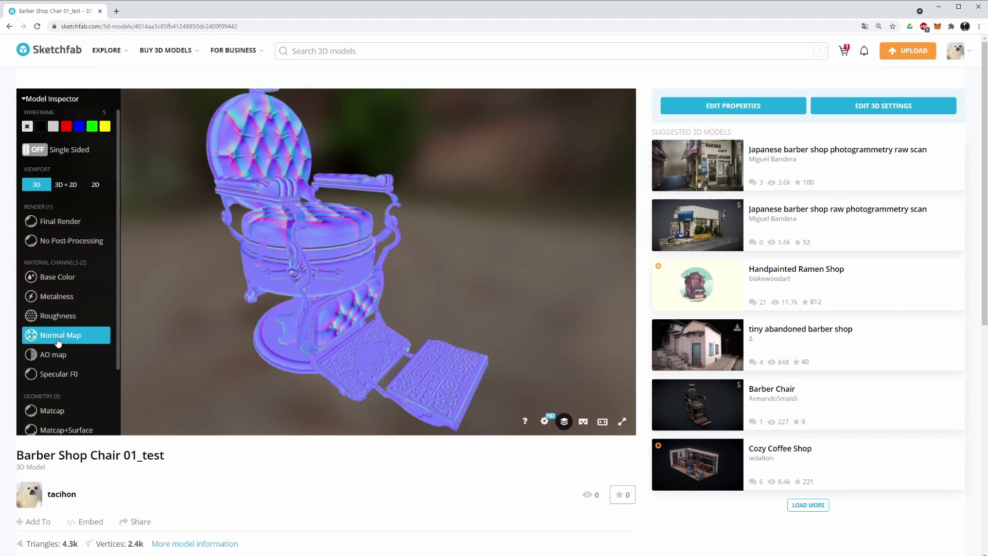
click(55, 355)
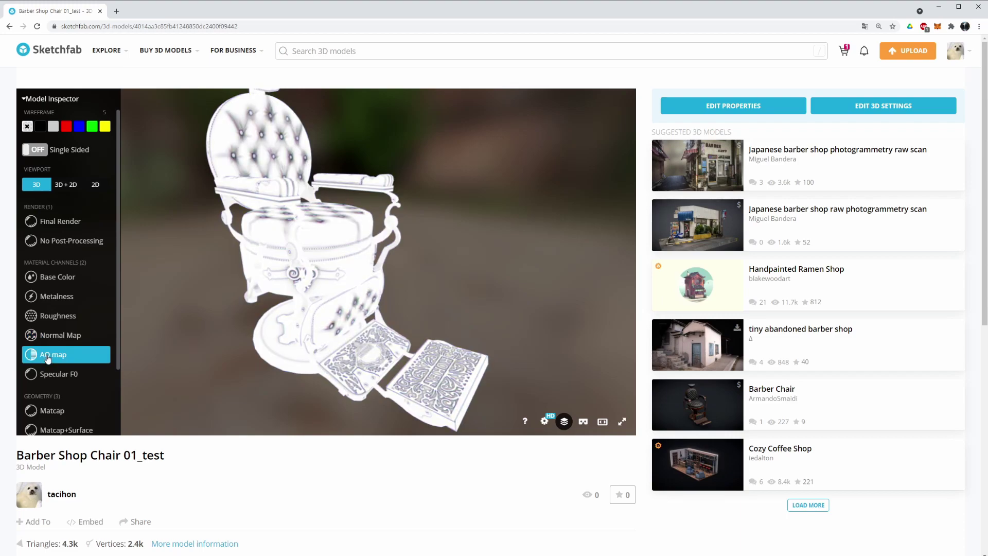
click(52, 375)
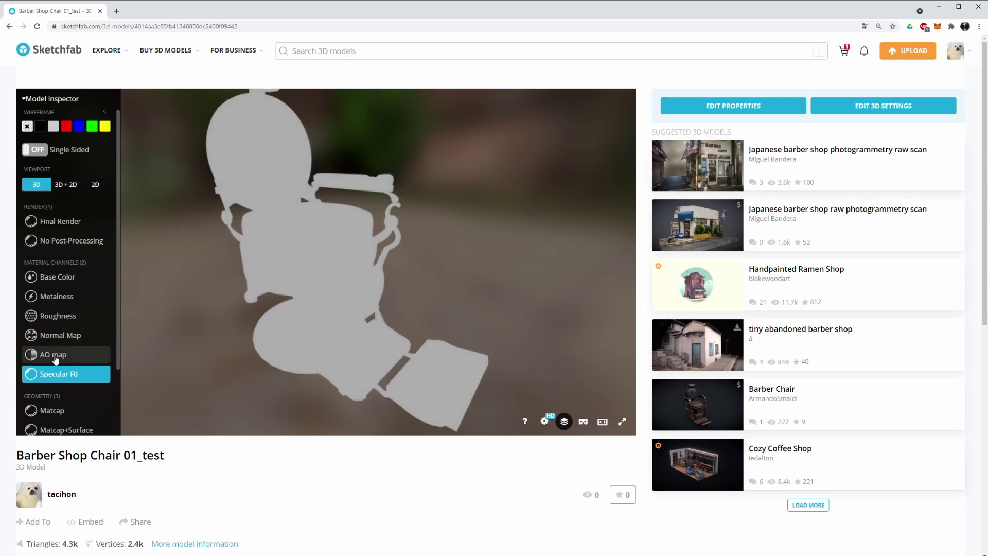